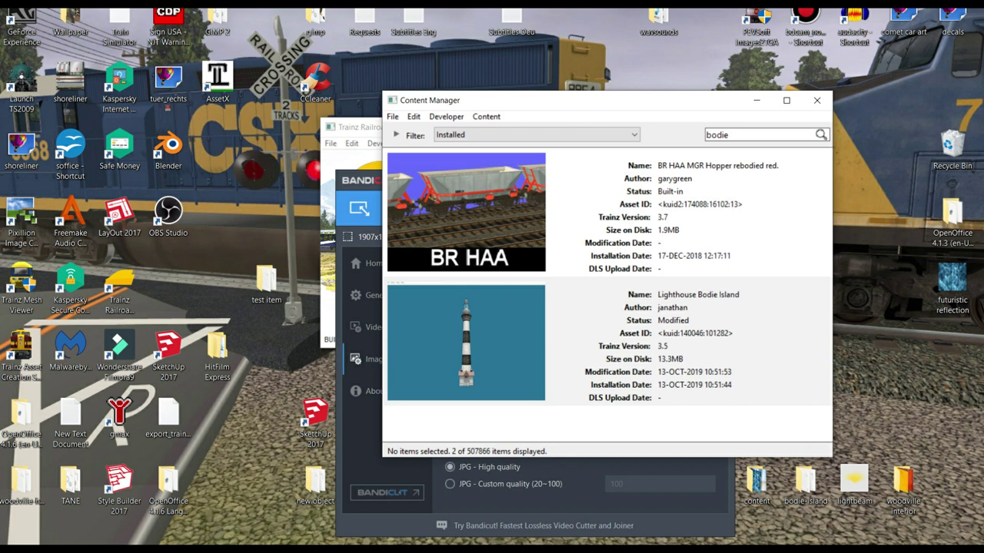
key(BackSpace)
key(BackSpace)
key(BackSpace)
text(v)
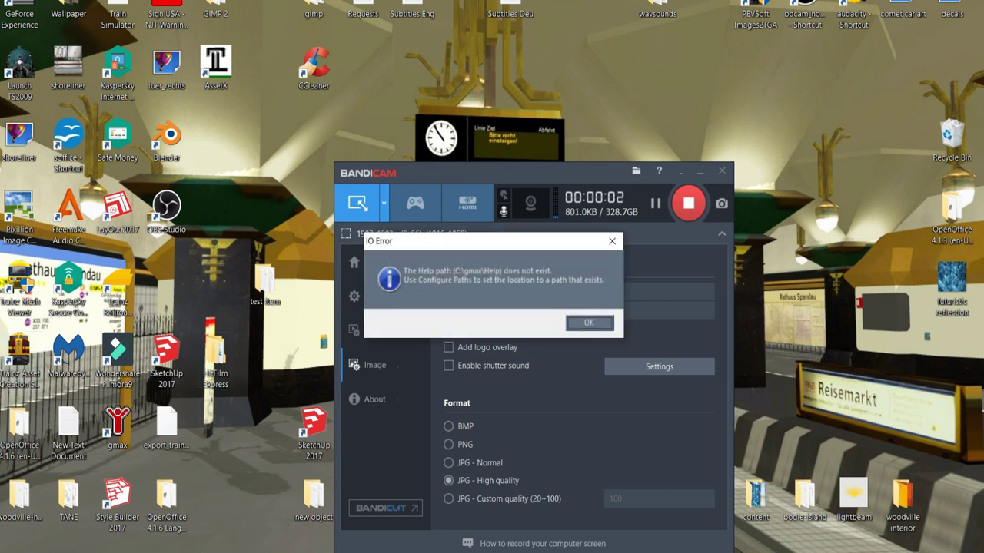
Acknowledge the missing Help path error and continue into the gmax modeling workspace.
click(590, 322)
click(544, 299)
key(Return)
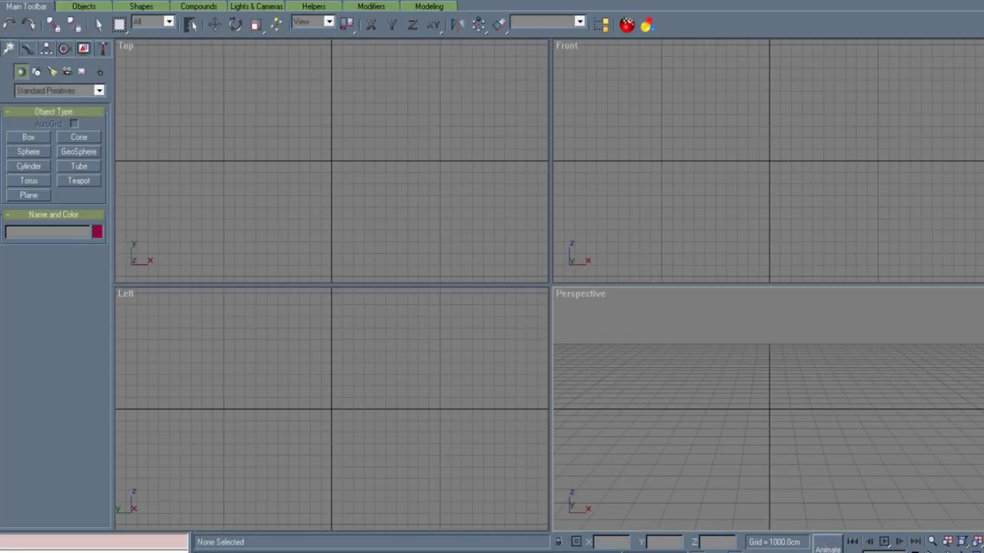
Create a cylinder with radius 140 cm and height 312.7 cm at a Z position of 6251.098 cm.
click(29, 166)
click(53, 290)
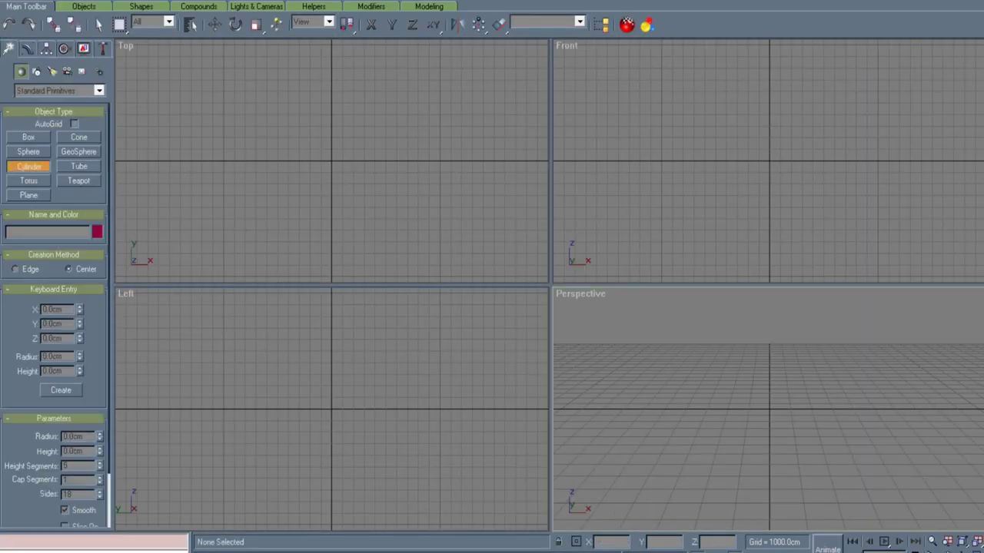
double_click(55, 357)
text(140)
key(Tab)
text(312.7)
double_click(58, 338)
text(6251.098)
click(60, 391)
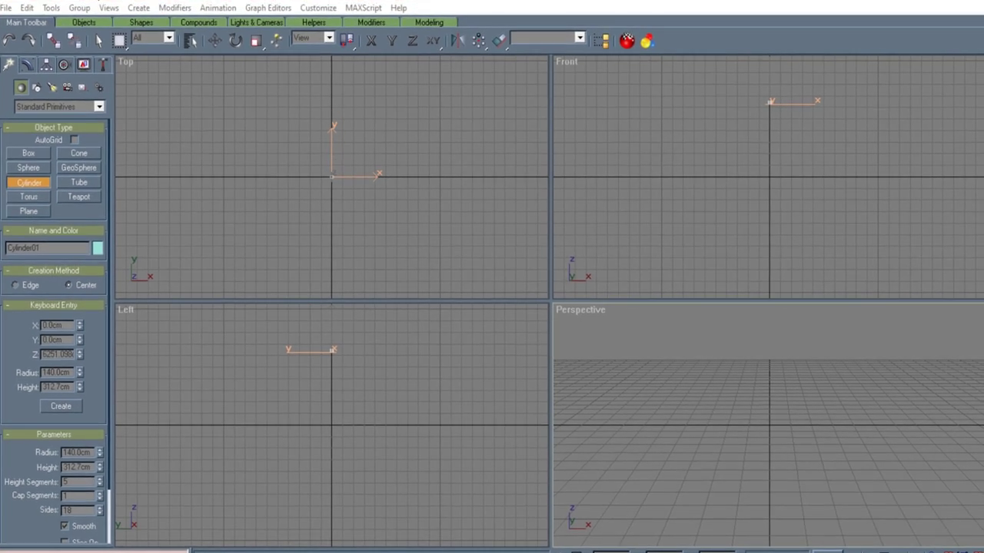
Save the scene over the existing file Bodie Island Lighthouse night.gmax in the Trainz folder.
click(8, 4)
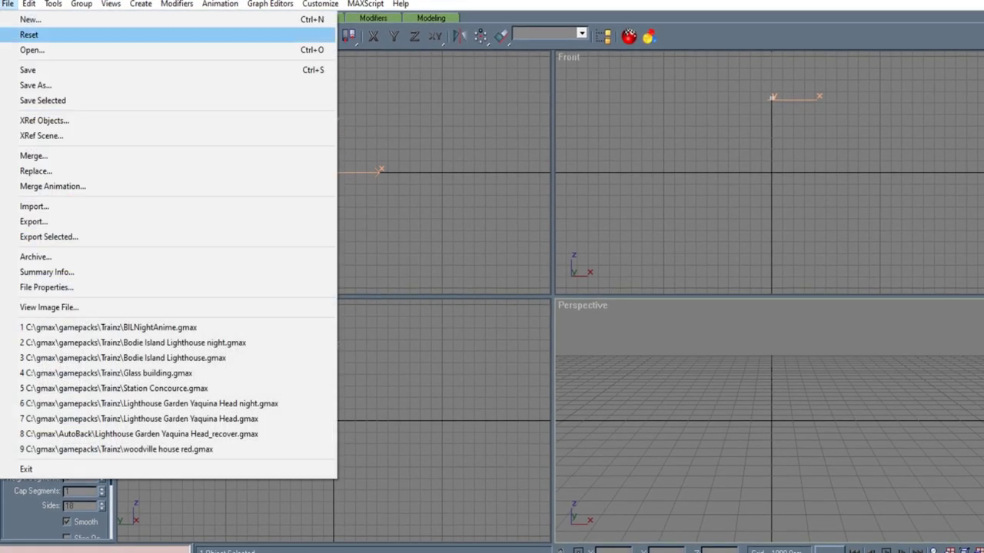
click(29, 70)
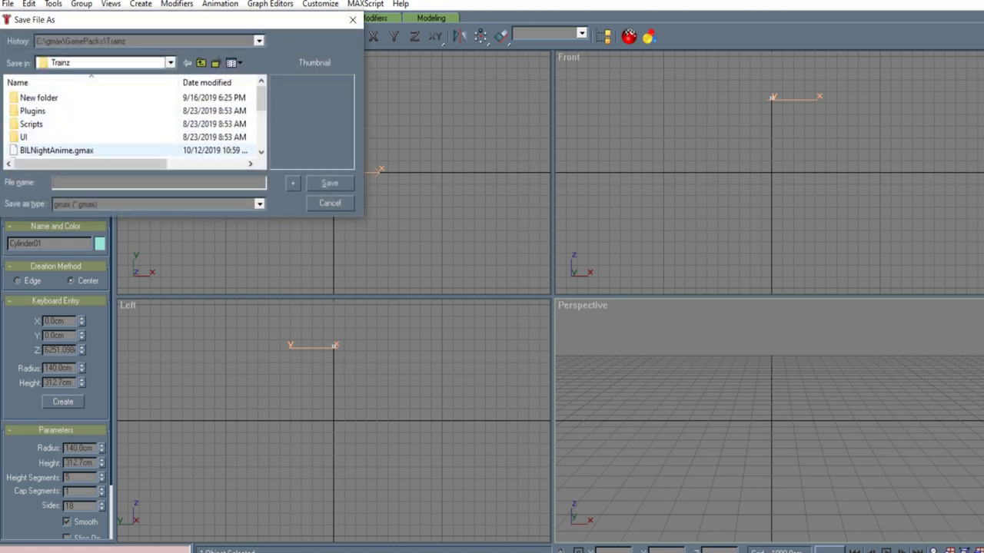
click(56, 150)
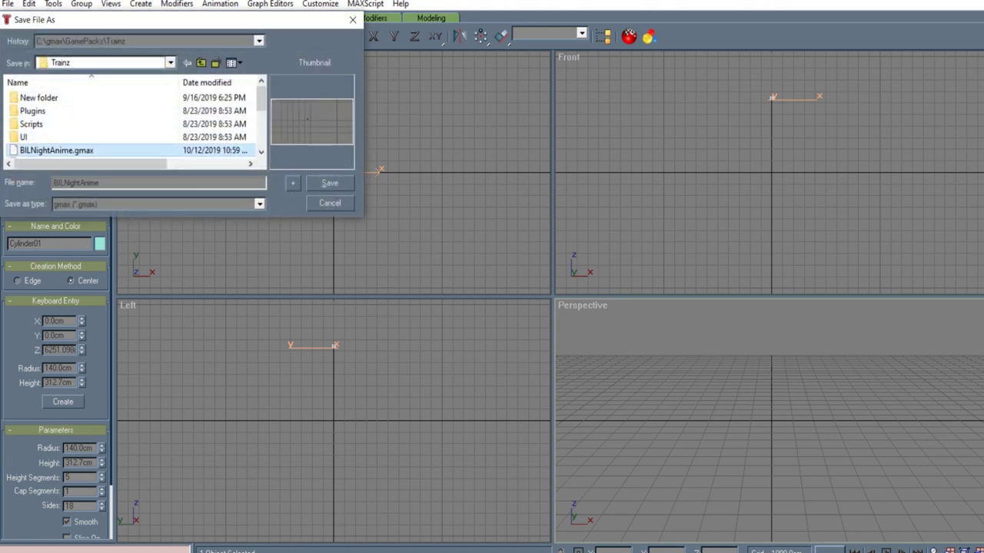
scroll(138, 126, down, 1)
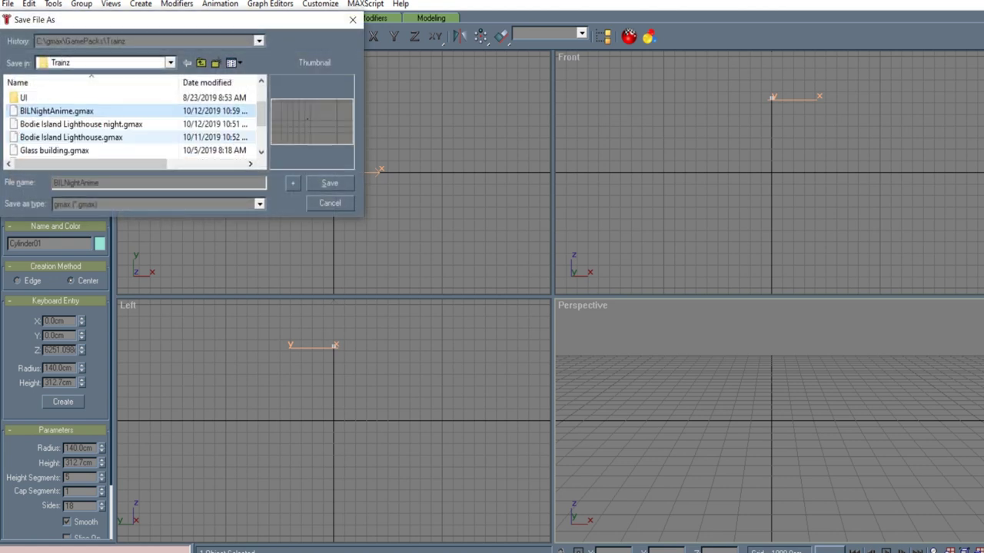
click(123, 123)
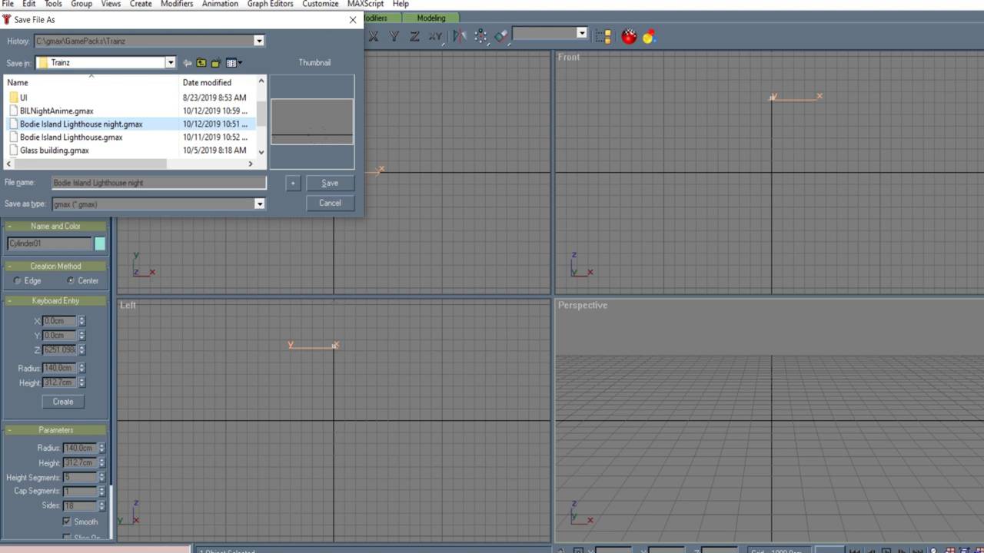
key(Return)
key(Return)
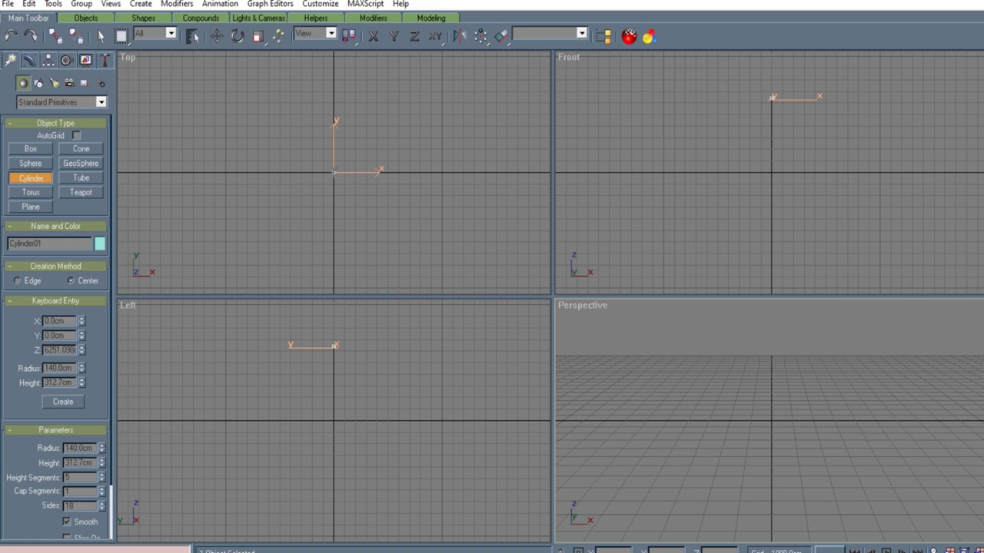
Rename the cylinder as lens and switch the creation options to helper objects.
scroll(771, 420, down, 4)
scroll(771, 420, up, 1)
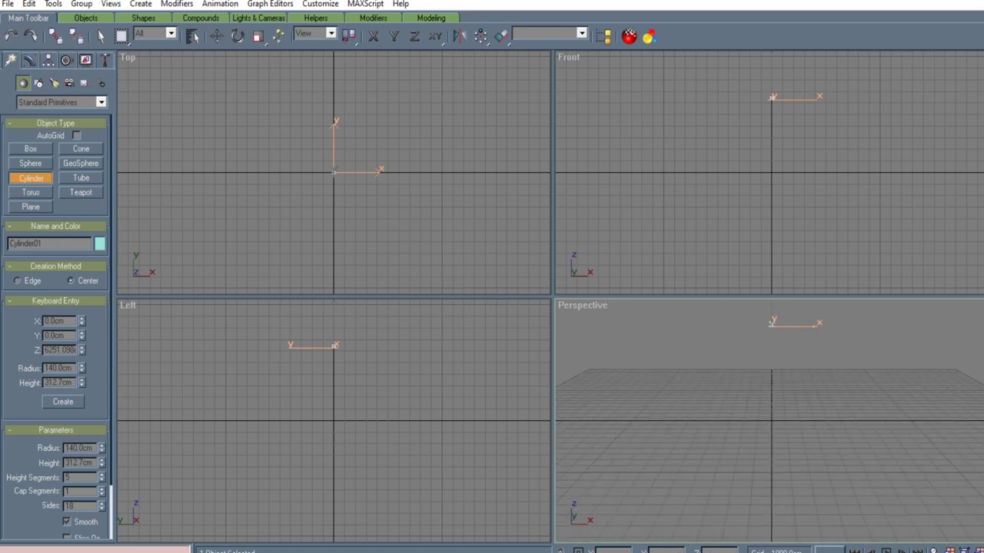
scroll(356, 338, up, 5)
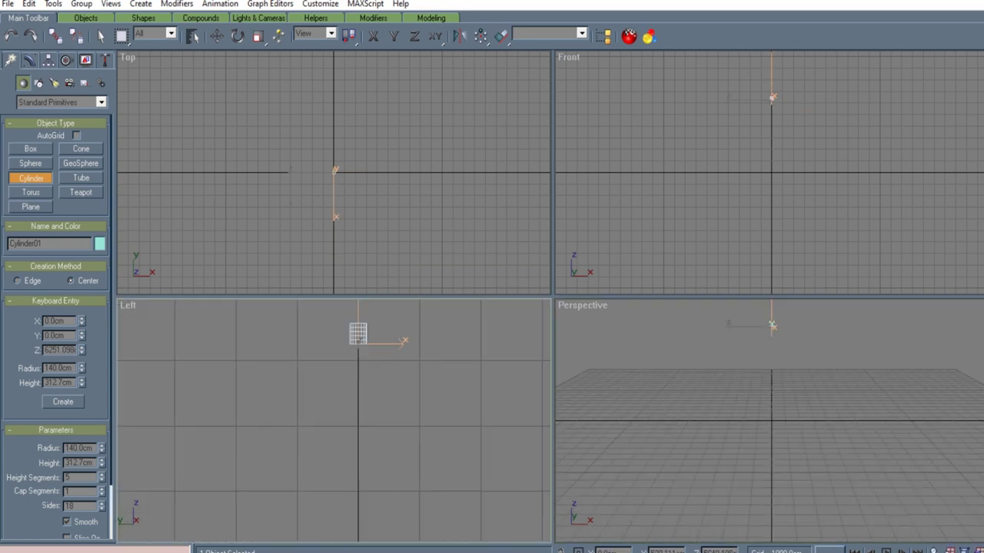
scroll(358, 369, down, 4)
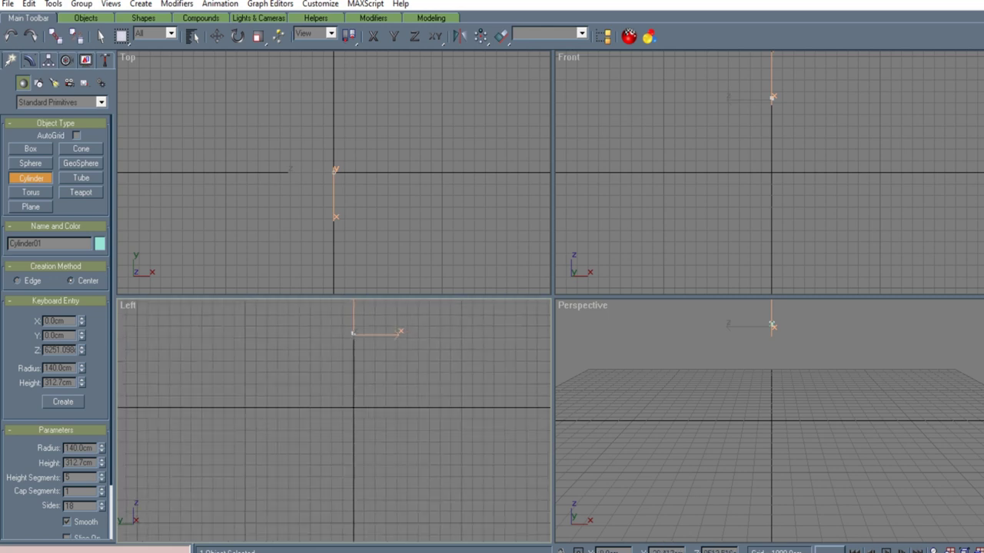
scroll(373, 169, up, 8)
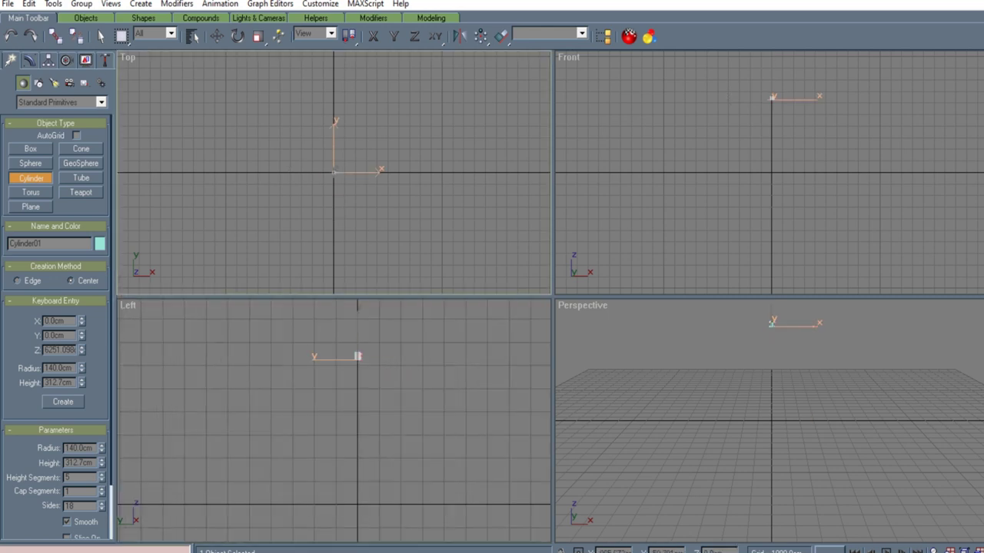
scroll(303, 166, up, 1)
scroll(385, 173, down, 3)
scroll(204, 129, up, 2)
scroll(466, 242, up, 1)
right_click(411, 384)
double_click(26, 244)
text(lens)
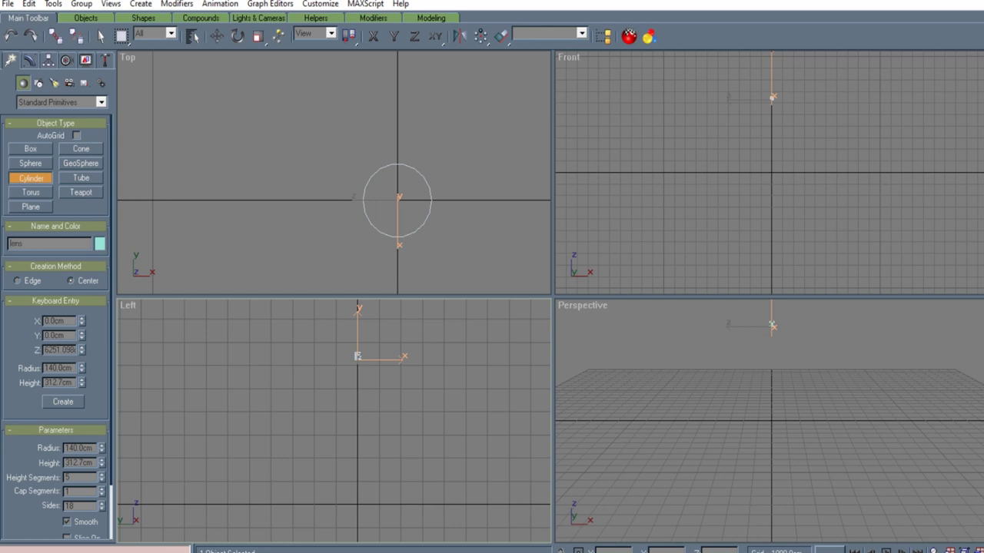
click(84, 83)
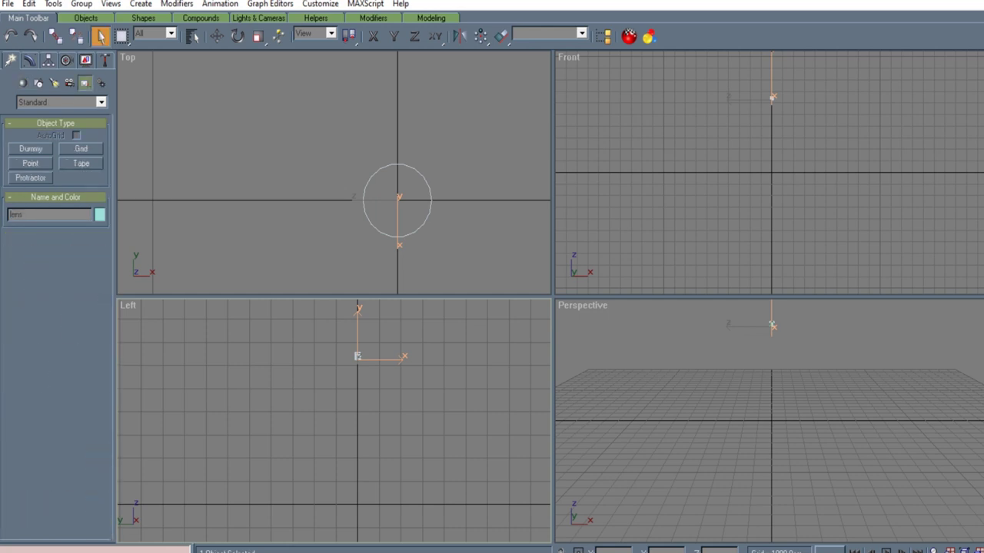
Create a new Standard material and name it bodielensoff.
key(m)
click(198, 113)
click(462, 255)
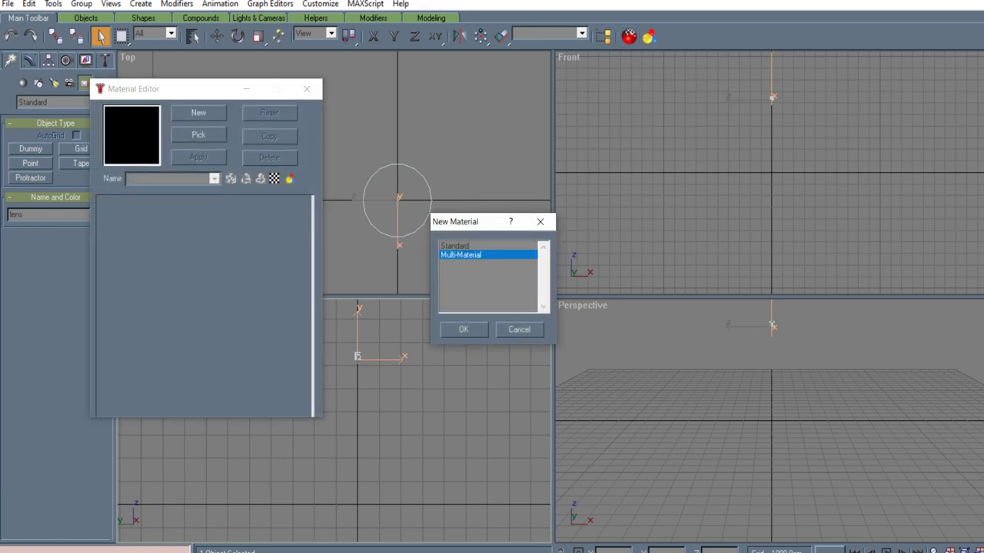
click(455, 246)
click(464, 329)
text(bodiele)
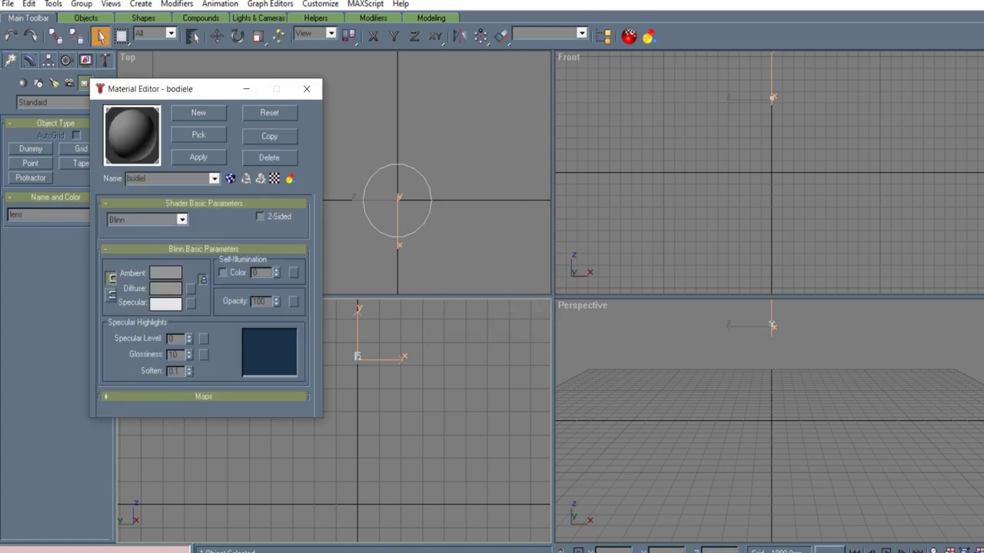
text(nsoff)
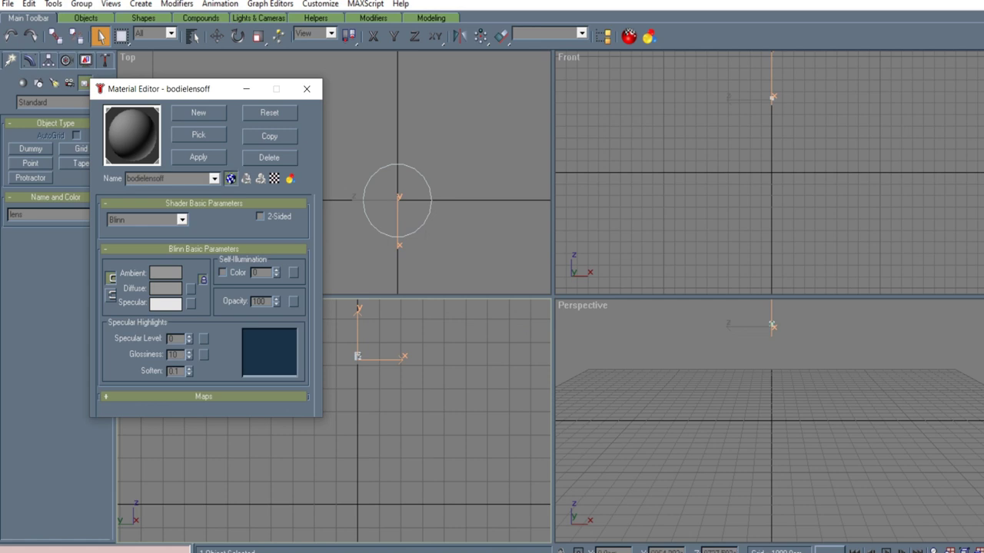
Add a Bitmap map to the Diffuse Color of the bodielensoff material.
click(203, 397)
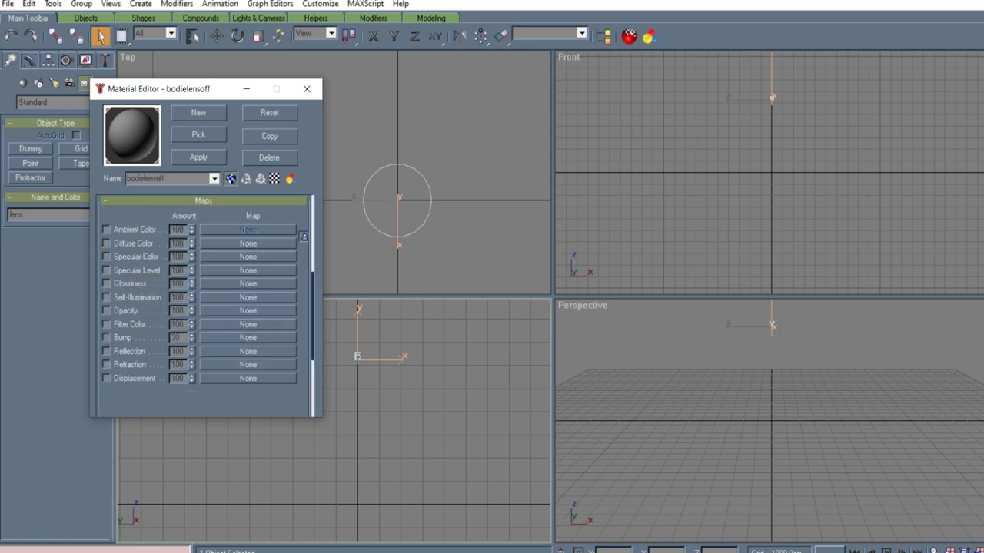
click(247, 243)
click(504, 155)
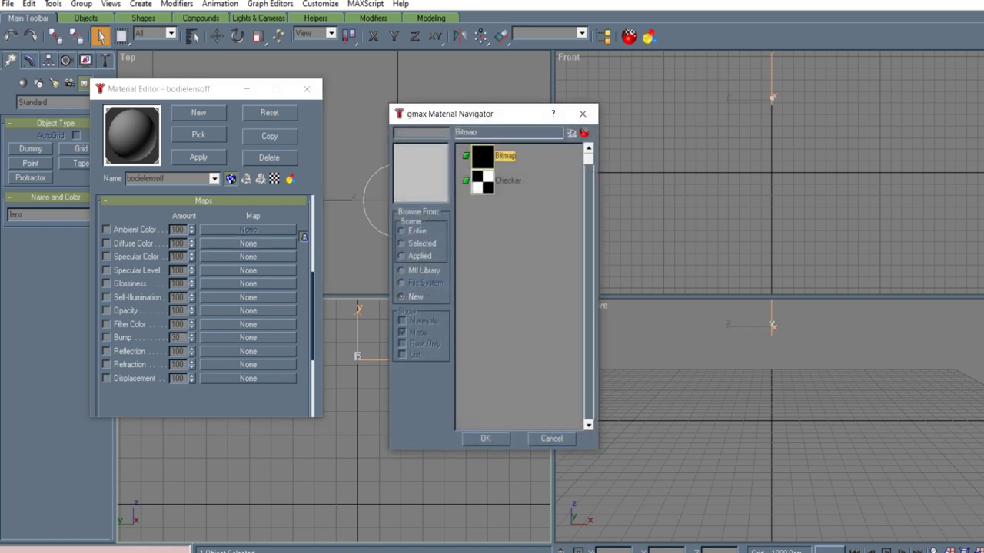
click(485, 439)
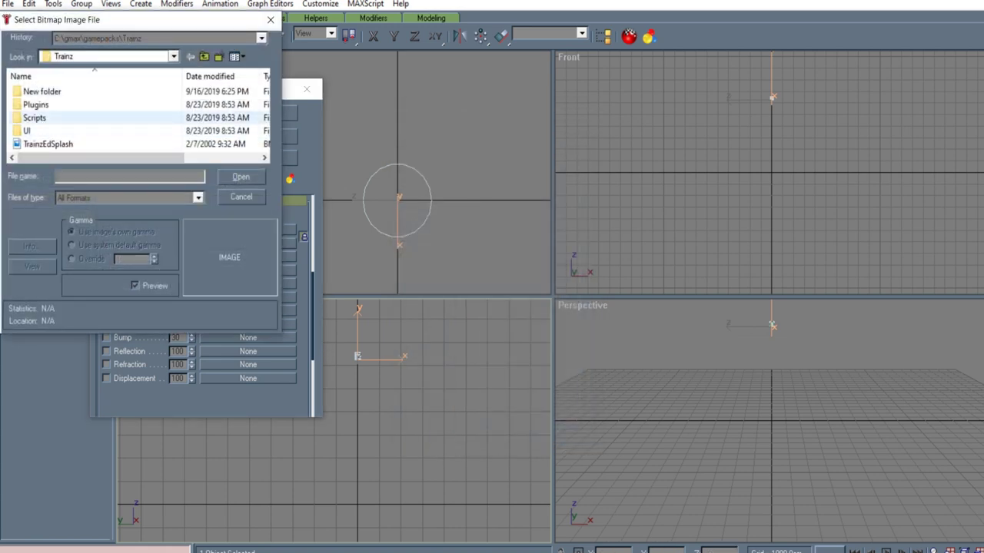
Load the image bodielenseoff from the night folder inside bodie-island on the Desktop as the diffuse bitmap.
click(204, 56)
click(204, 56)
click(204, 56)
click(204, 56)
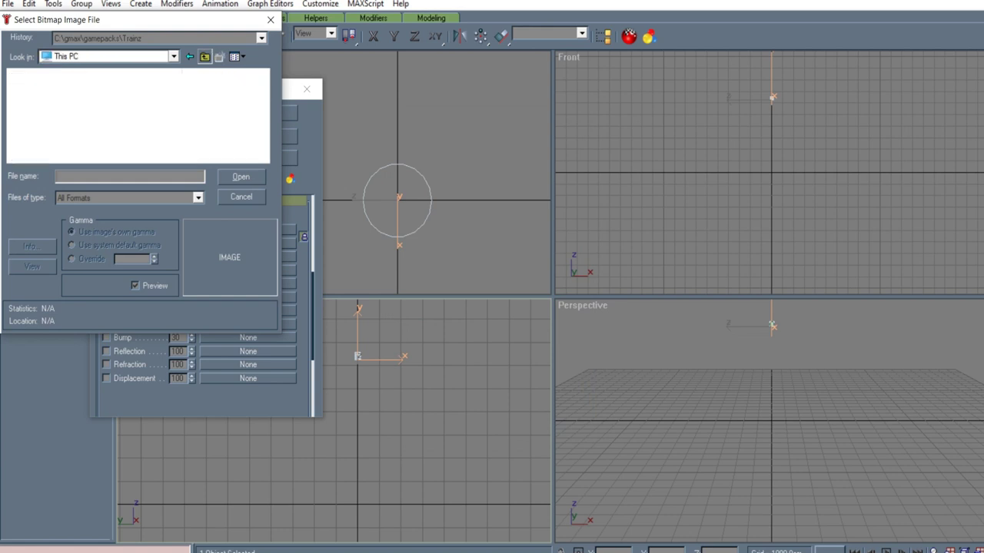
click(205, 56)
scroll(110, 127, down, 4)
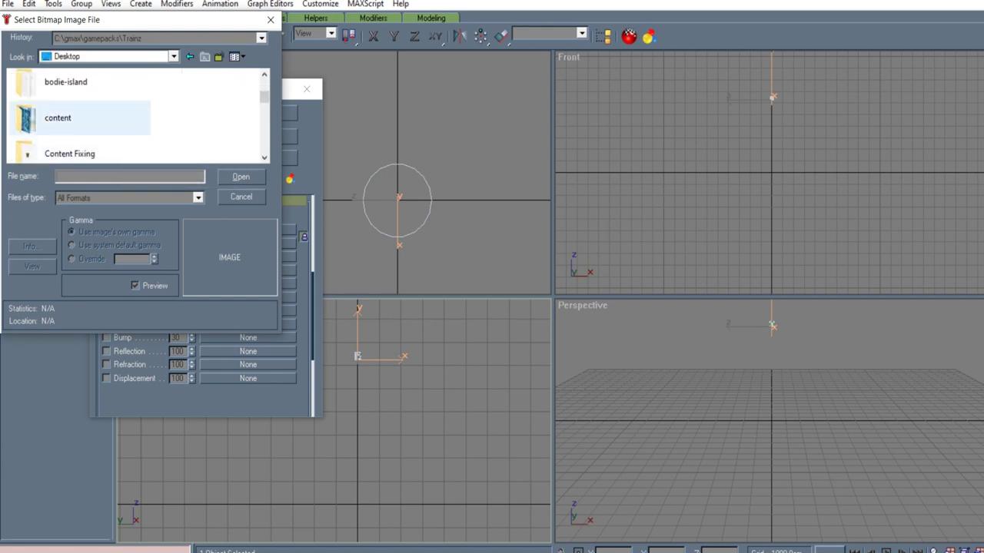
double_click(108, 83)
click(43, 116)
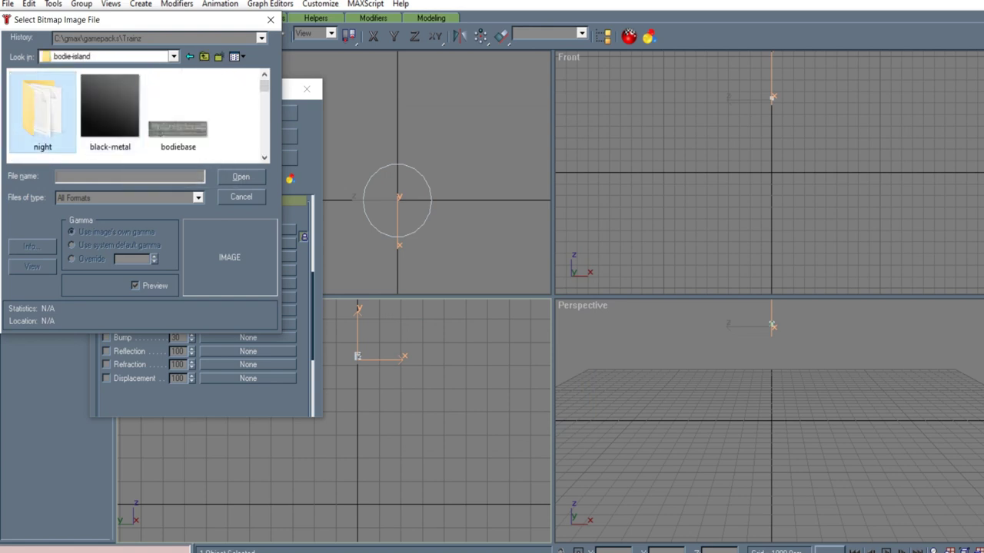
double_click(43, 115)
scroll(110, 115, down, 2)
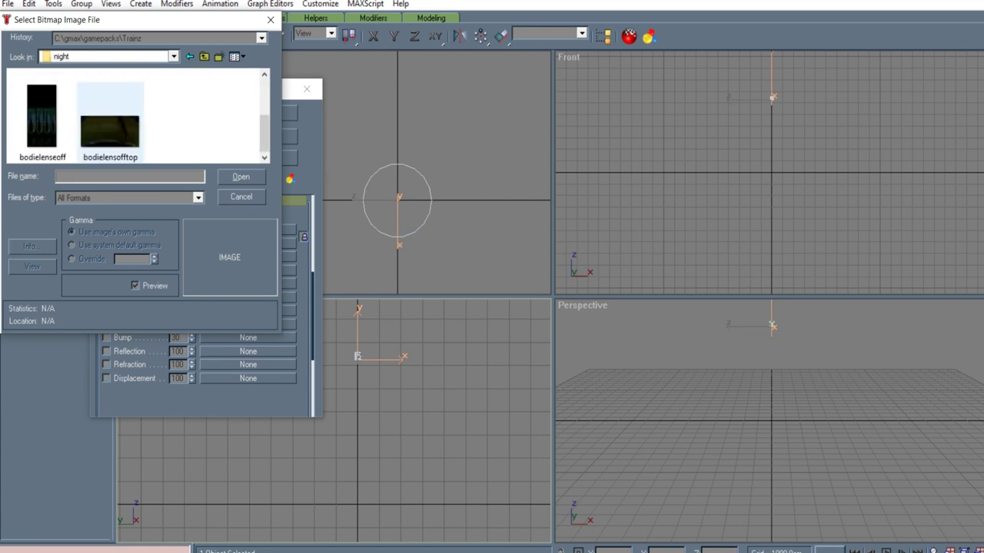
click(42, 122)
click(241, 178)
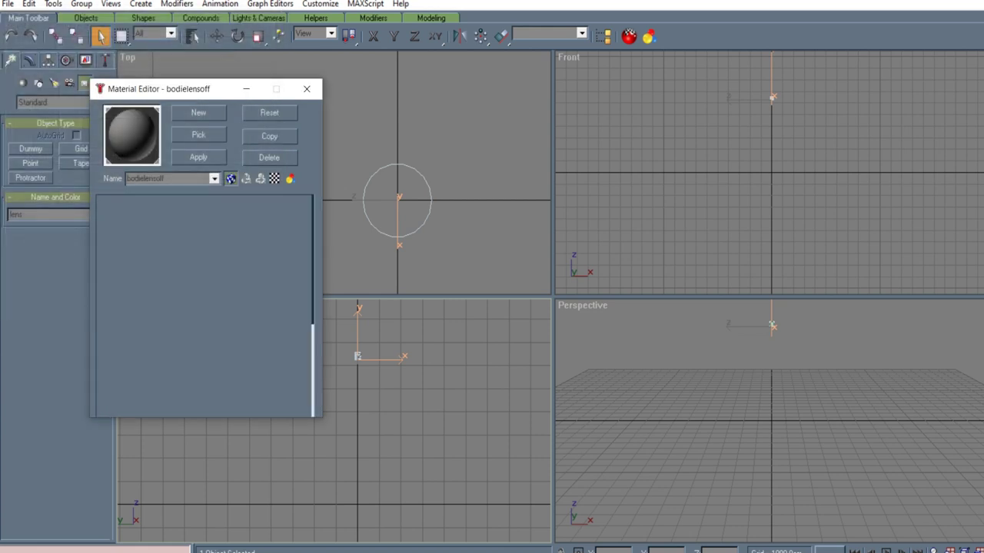
Name the diffuse bitmap bodielensoff and finish applying the material to the lens cylinder.
drag(155, 179, 126, 179)
text(b)
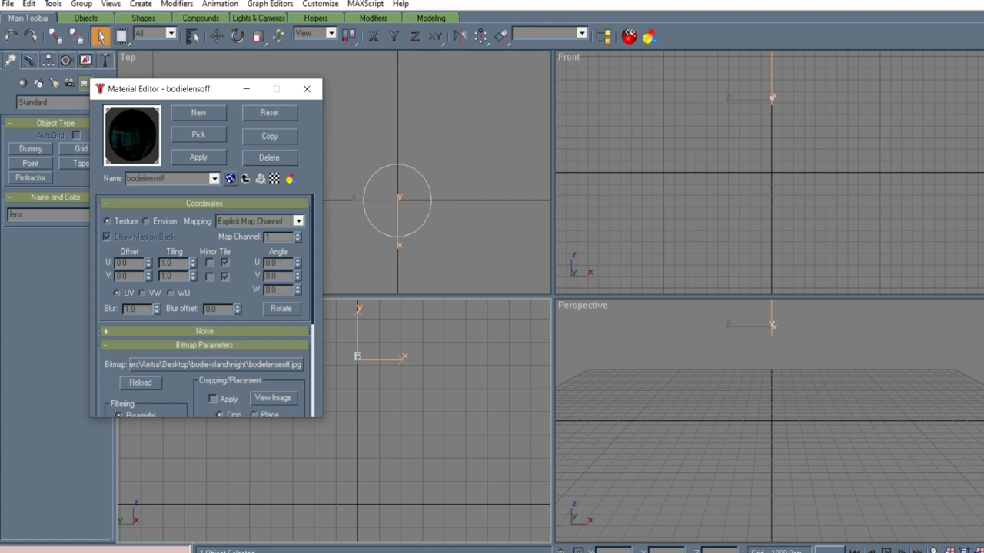
click(246, 178)
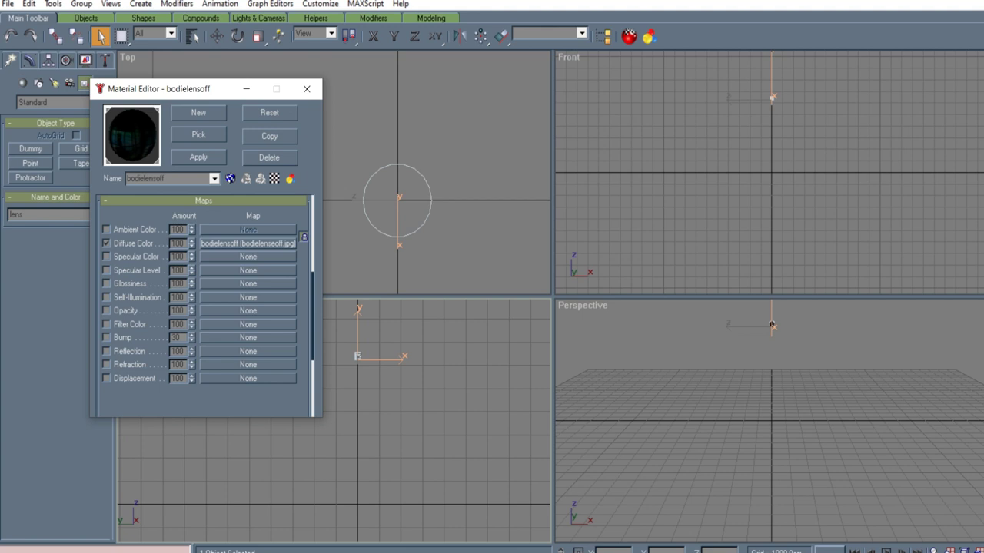
key(m)
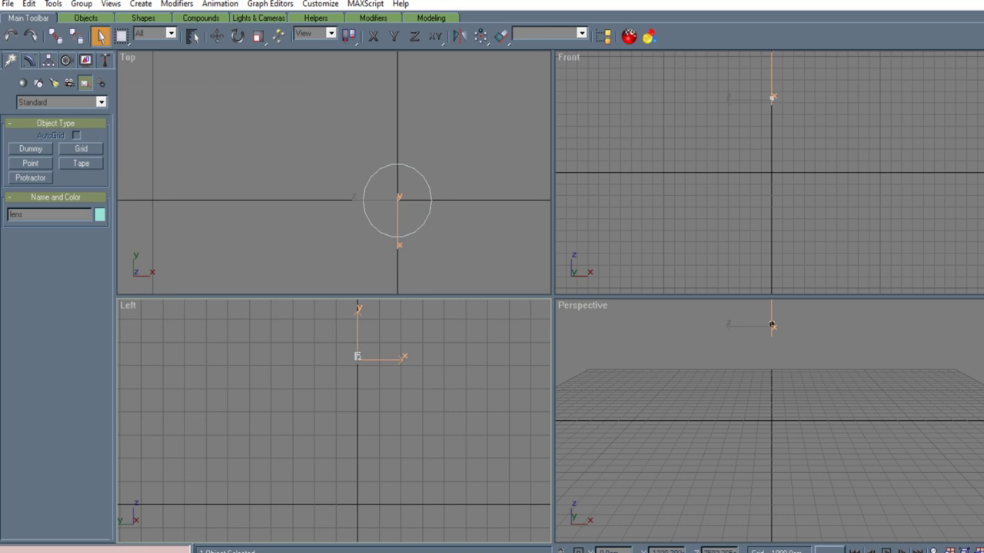
Save the lighthouse night scene.
key(alt+f)
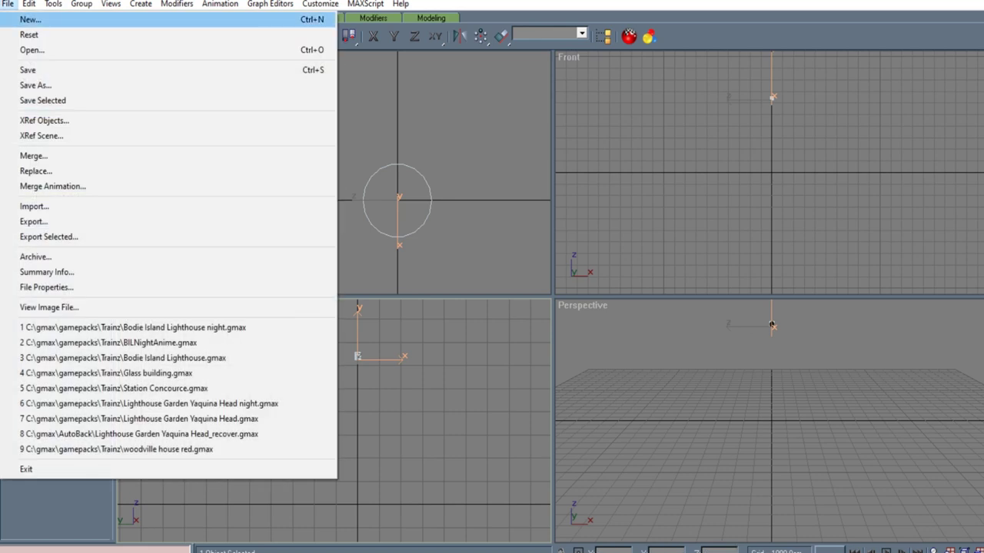
key(Up)
key(Up)
key(Up)
key(Up)
key(Up)
key(Up)
key(Return)
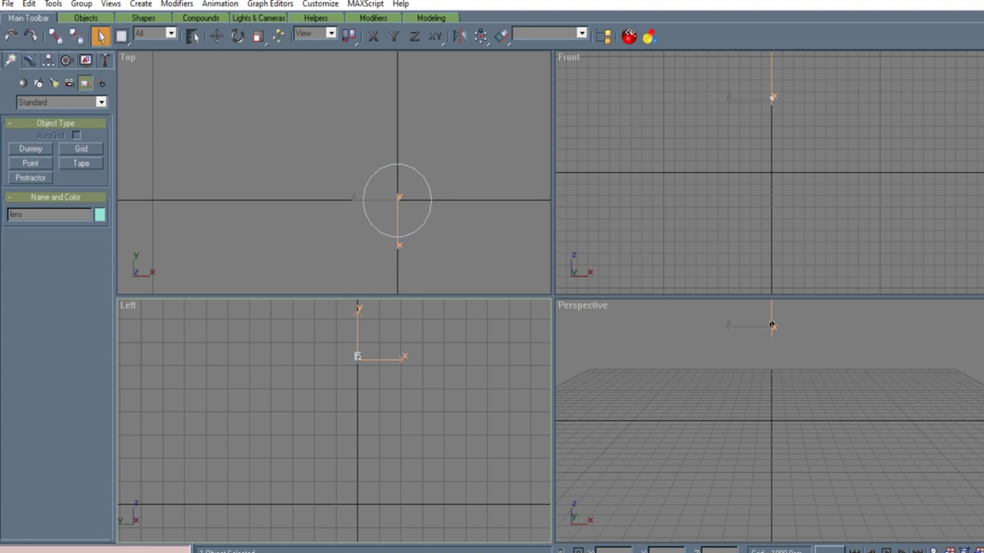
Create a dummy helper centered inside the lens cylinder's circle in the Top view.
click(31, 149)
scroll(404, 215, up, 3)
scroll(386, 227, down, 3)
right_click(399, 202)
scroll(399, 198, up, 4)
scroll(393, 202, up, 2)
scroll(393, 201, down, 4)
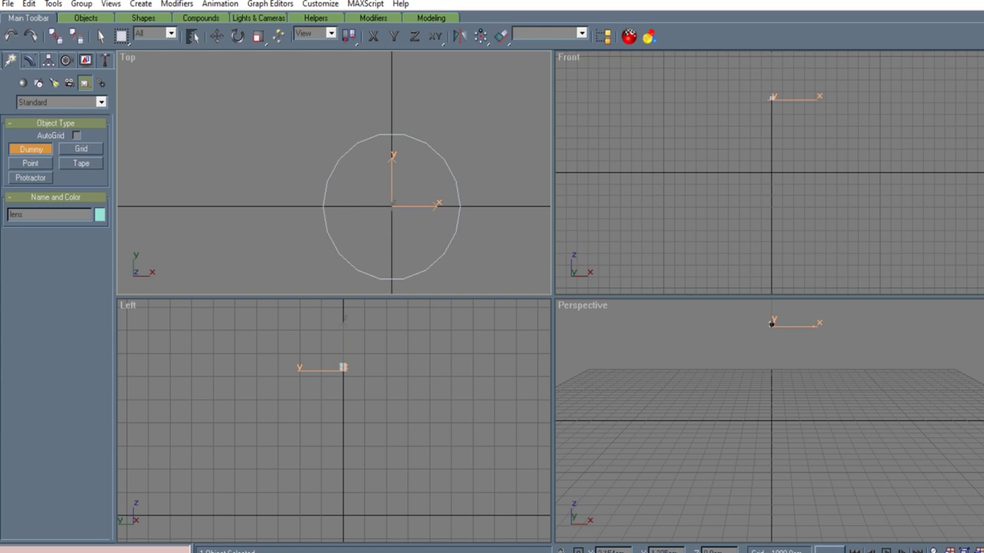
drag(391, 205, 434, 250)
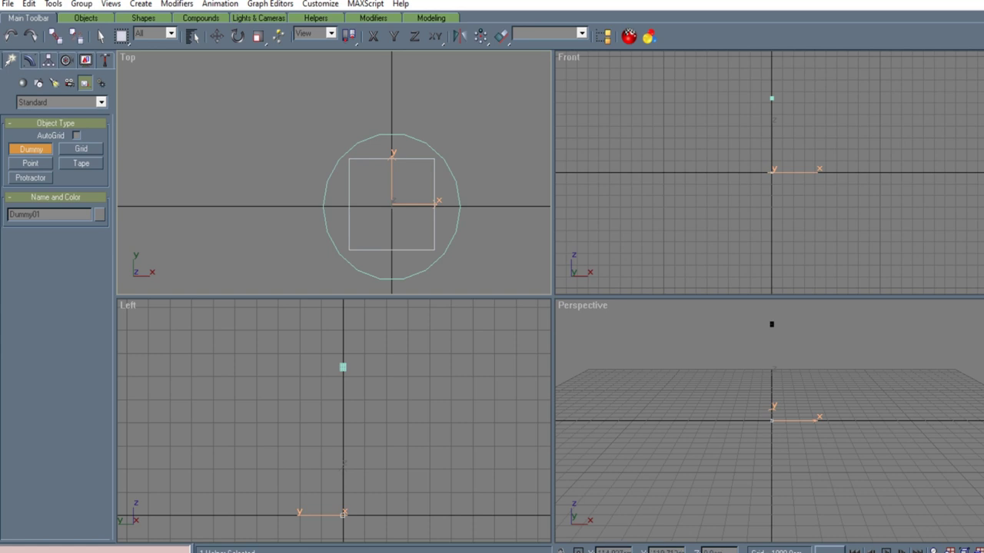
Place the dummy helper exactly at the origin and rename it b.r.main02.
click(217, 36)
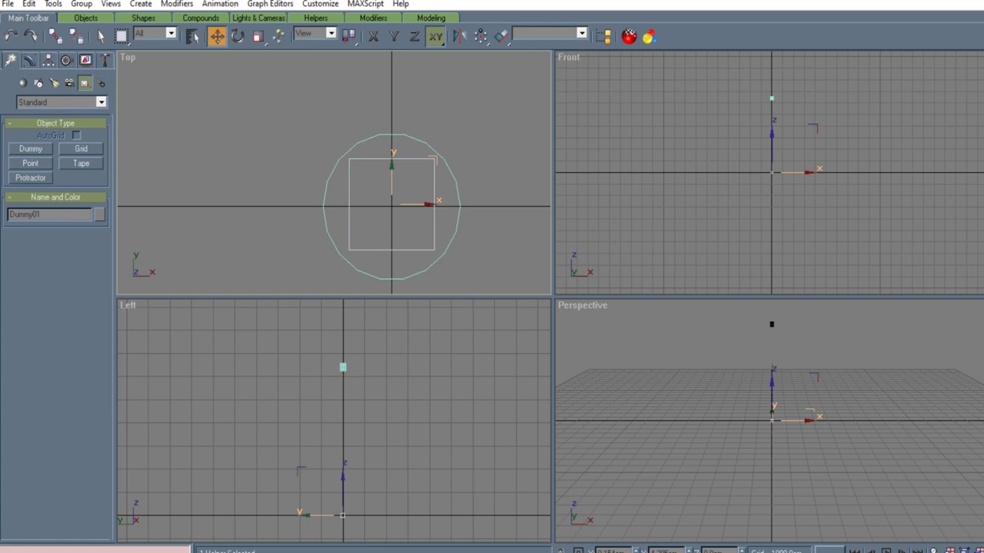
double_click(28, 215)
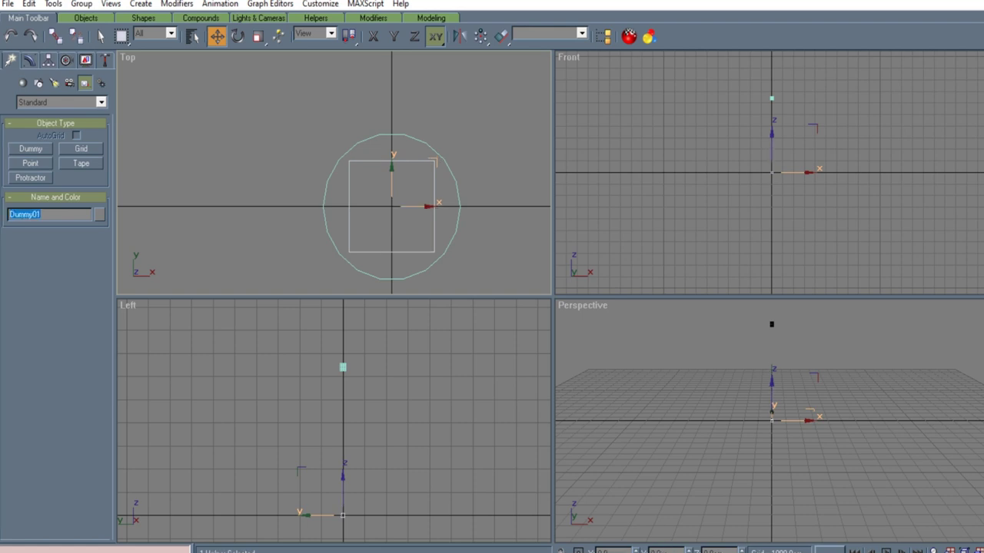
text(b:r)
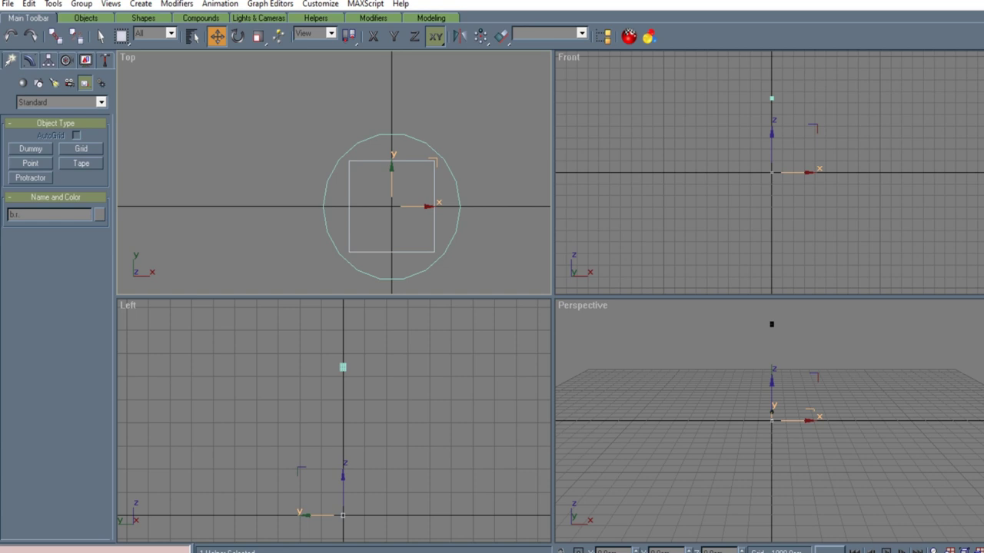
text(le)
text(ma)
text(in02)
Save the lighthouse night scene and deselect the dummy helper.
click(8, 4)
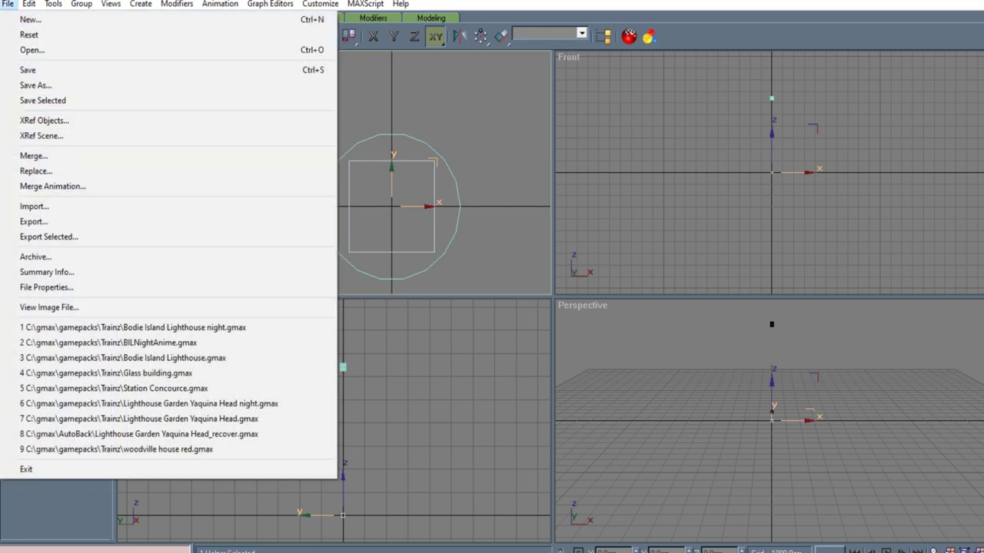
key(Return)
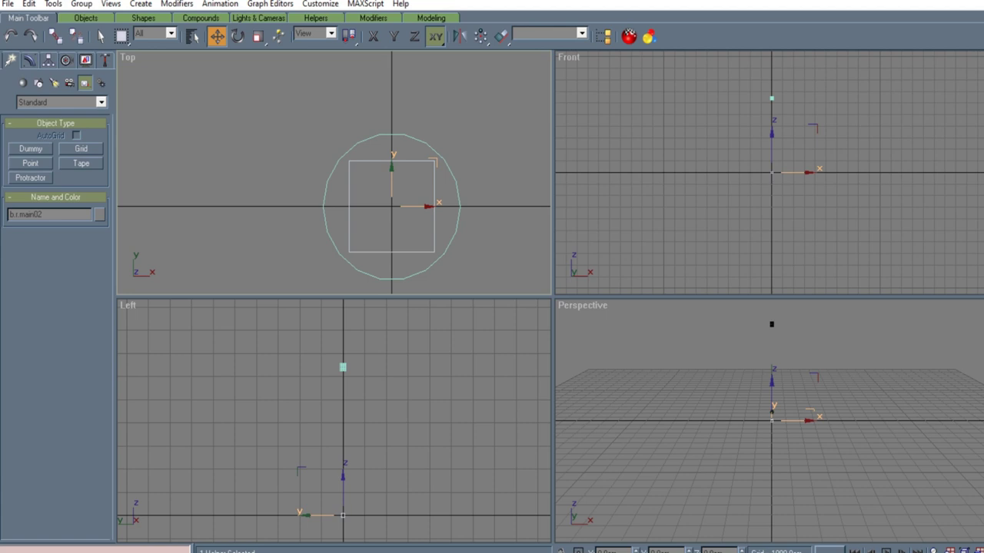
click(727, 160)
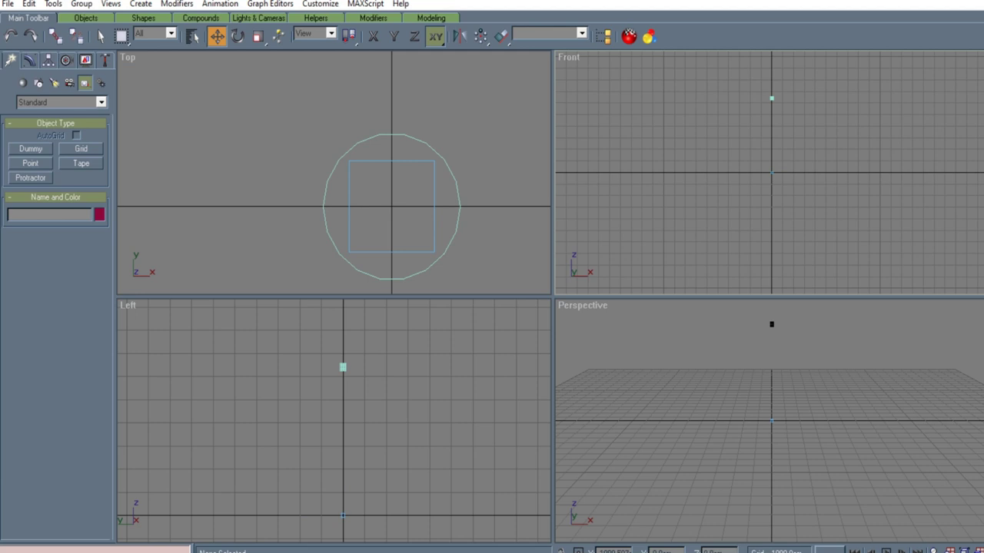
scroll(784, 115, up, 3)
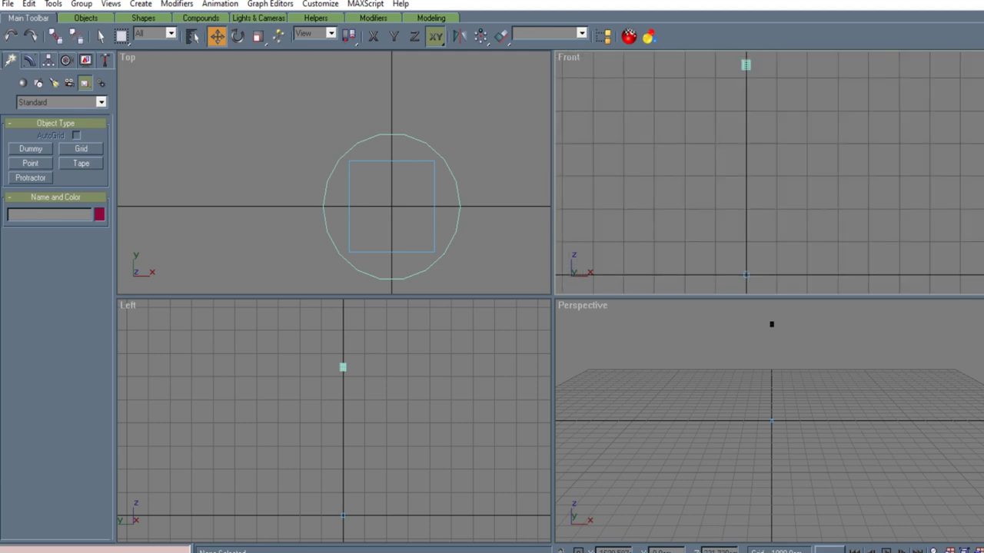
Turn on animation recording and set the animation's frame count to 902 in the time configuration.
click(830, 551)
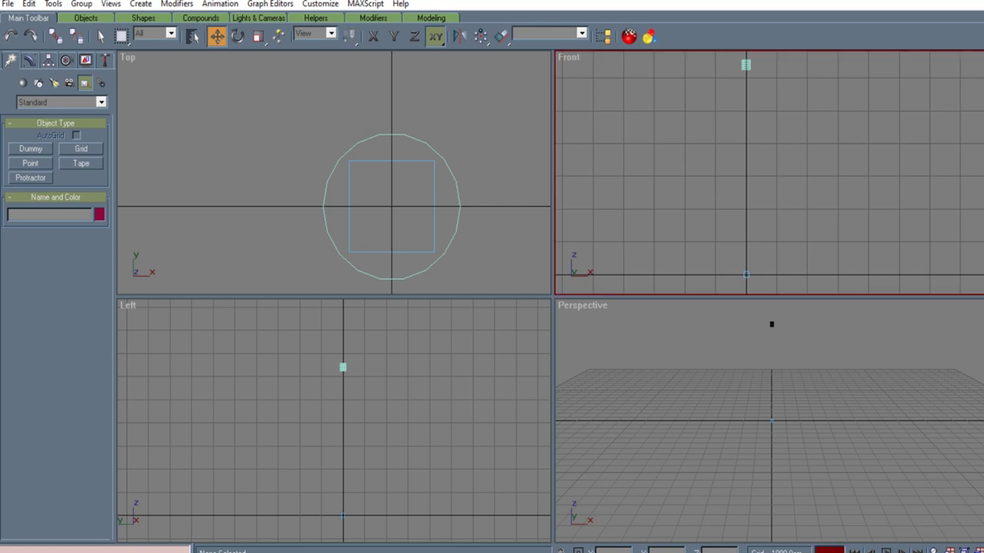
click(916, 552)
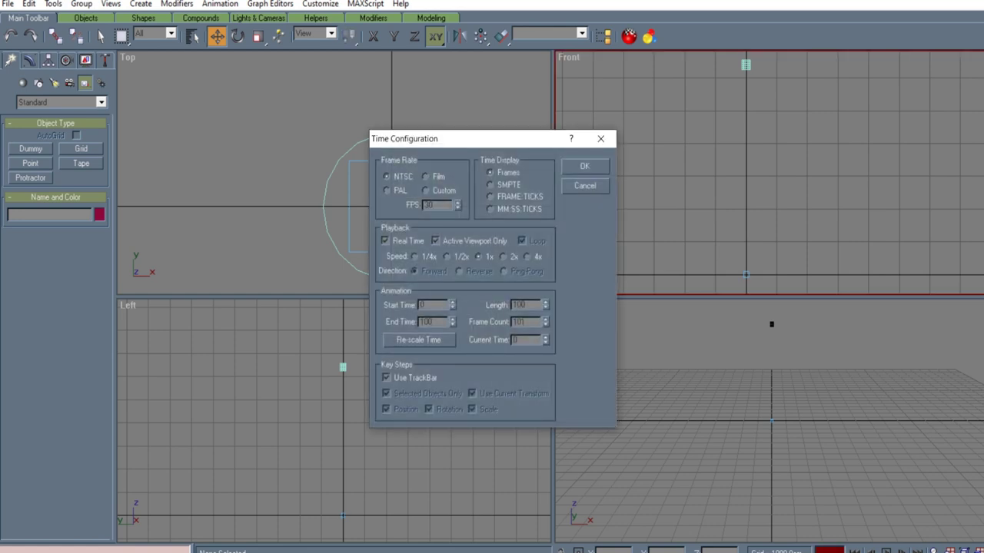
double_click(521, 323)
text(902)
double_click(428, 322)
click(584, 166)
Save the scene with the new time settings, and briefly play and stop the animation.
click(8, 4)
click(28, 70)
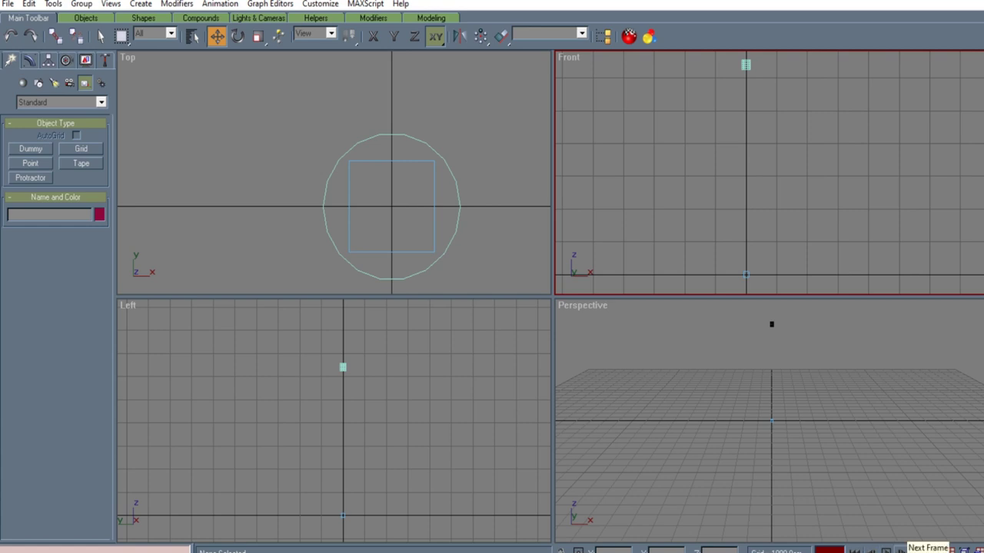
click(886, 550)
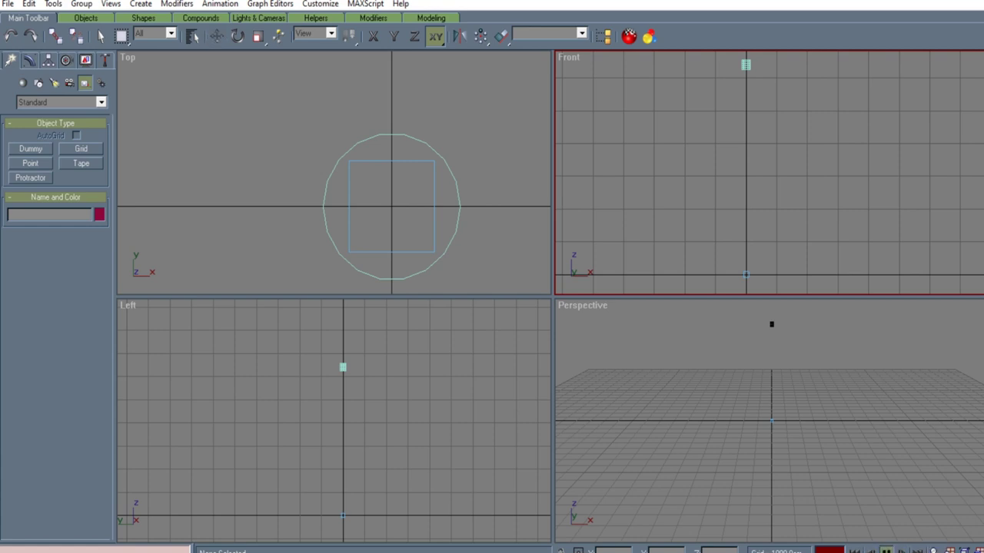
click(886, 551)
Save the lighthouse night scene again.
click(8, 4)
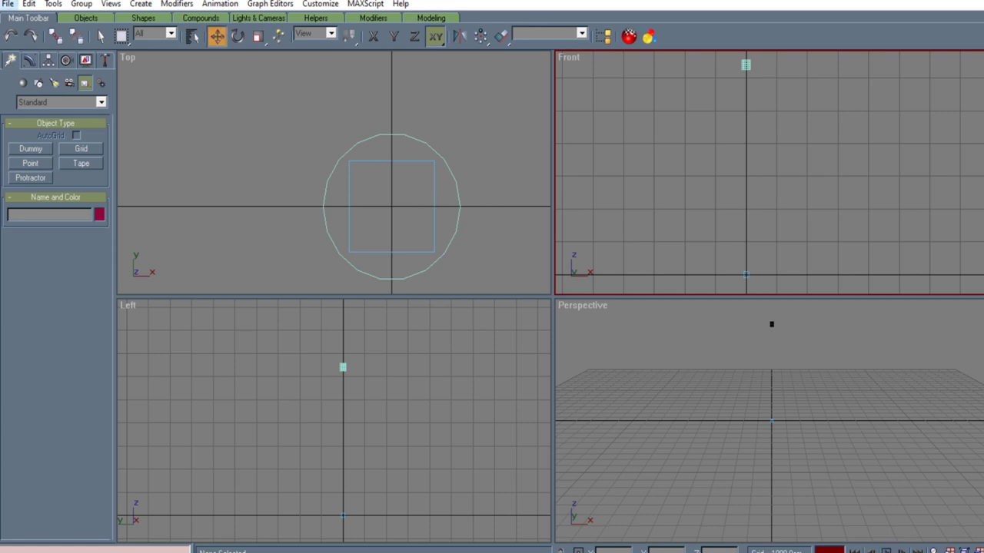
click(28, 70)
click(8, 4)
key(Up)
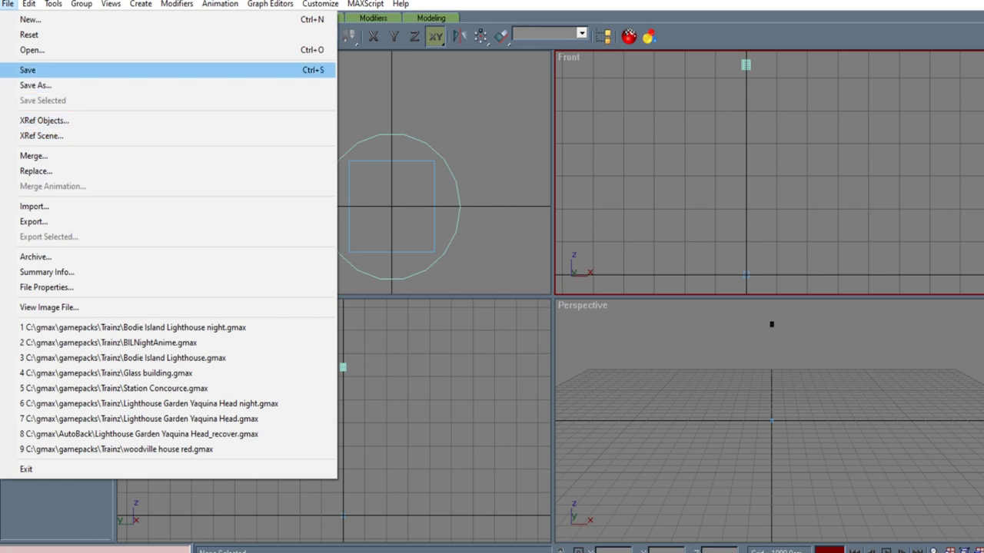
key(Return)
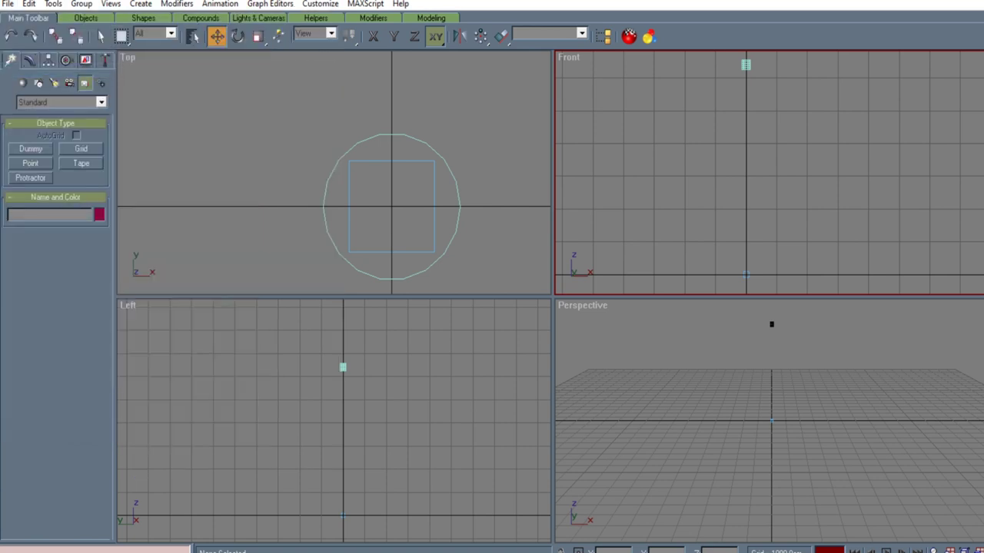
Link the lens cylinder to the parent dummy b.r.main02.
click(55, 36)
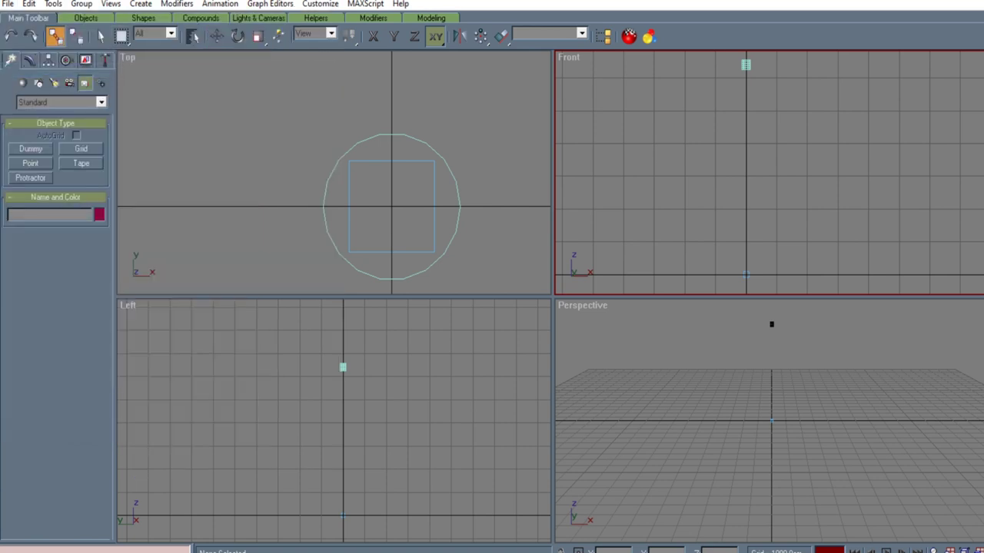
click(325, 190)
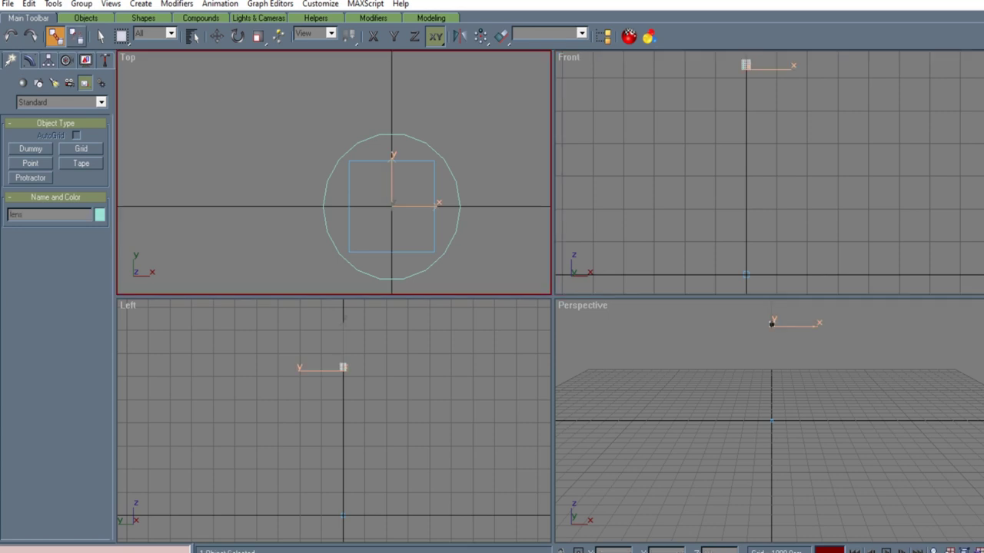
click(192, 36)
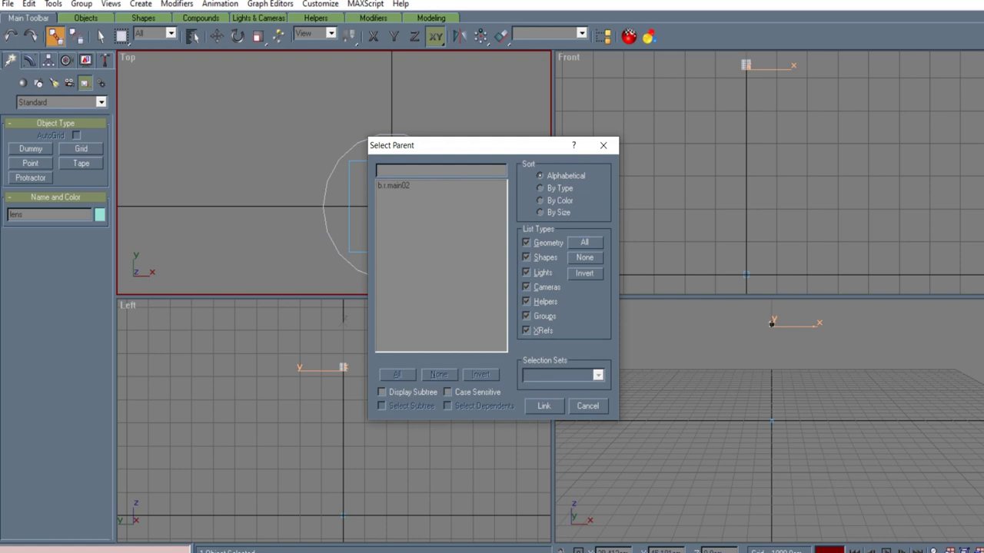
click(396, 185)
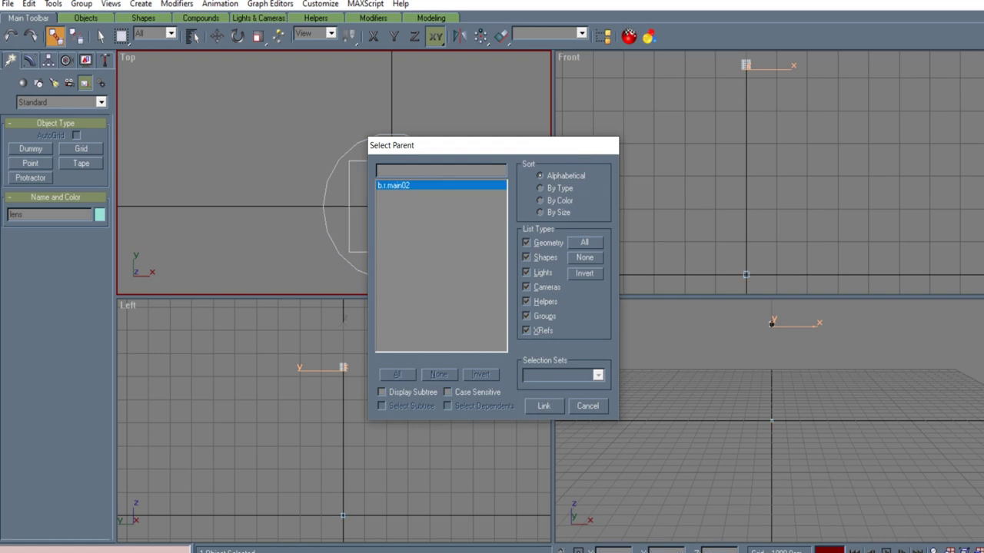
click(543, 406)
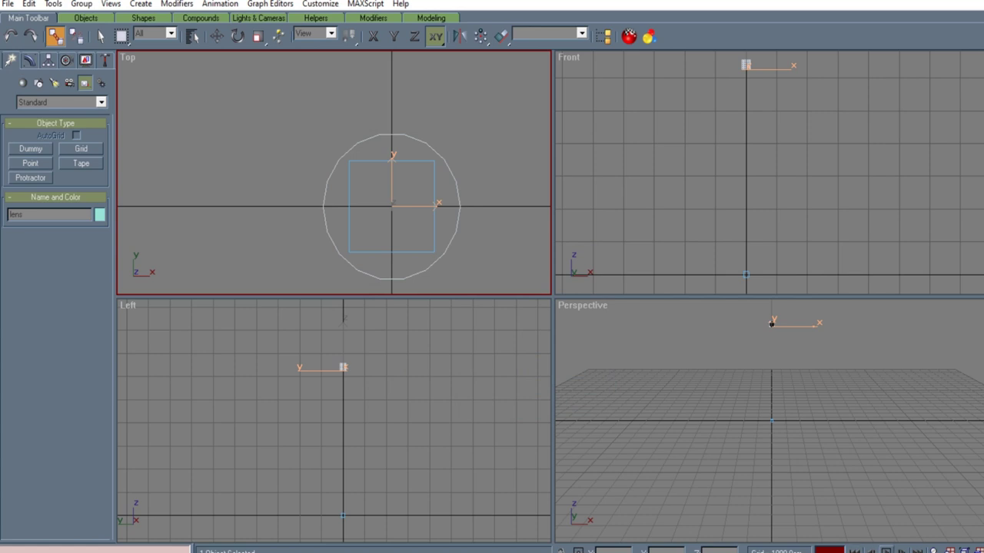
Play and stop the animation with the lens linked, and save the scene.
click(886, 551)
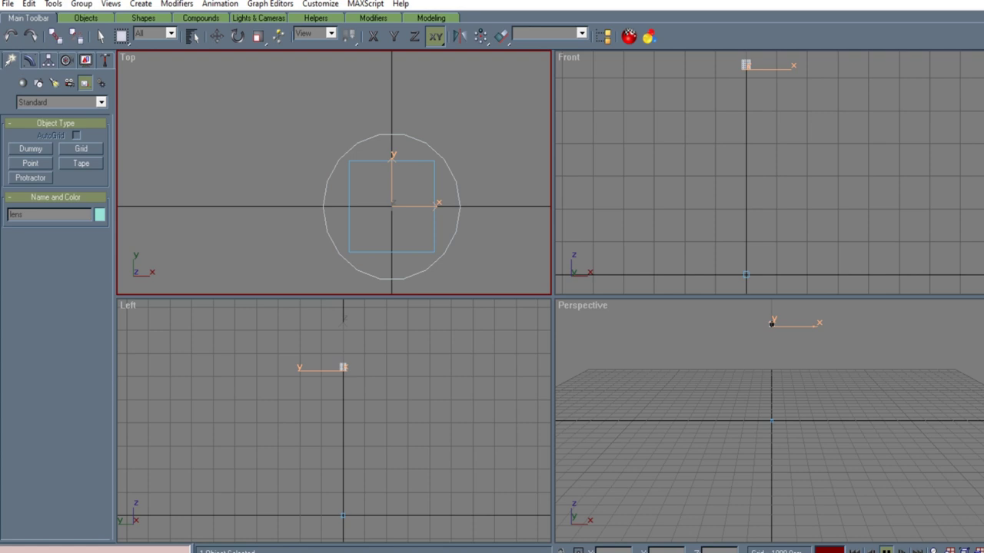
click(886, 551)
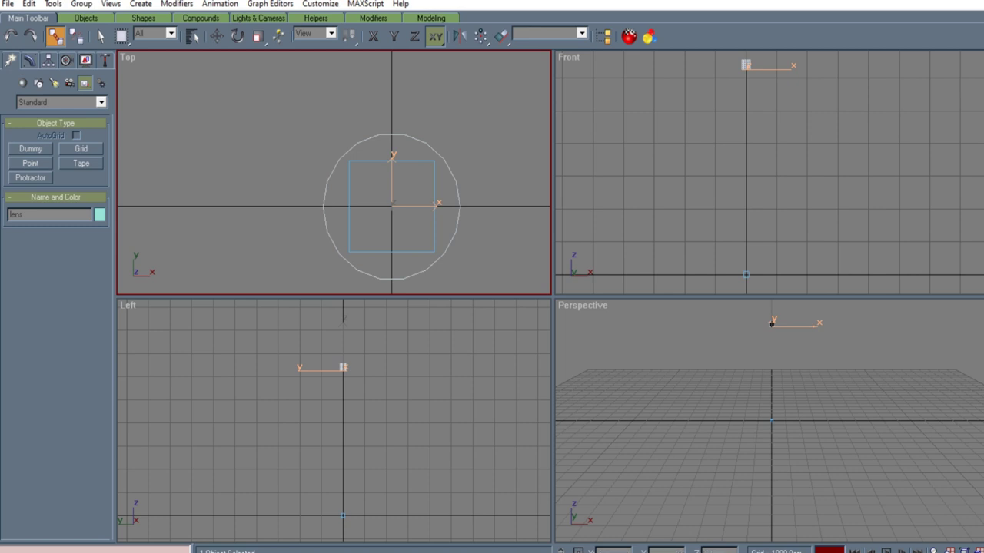
right_click(2, 2)
click(366, 5)
click(8, 4)
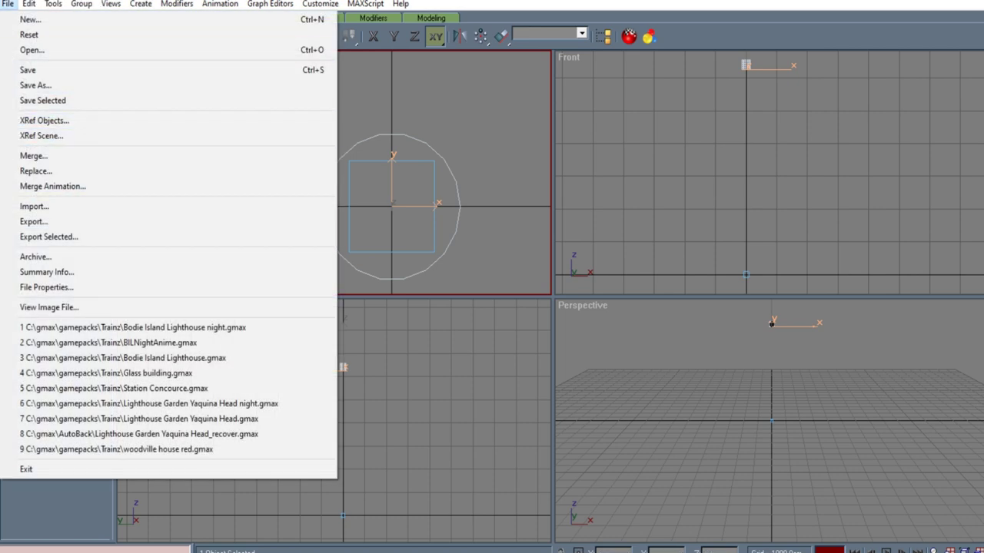
click(28, 70)
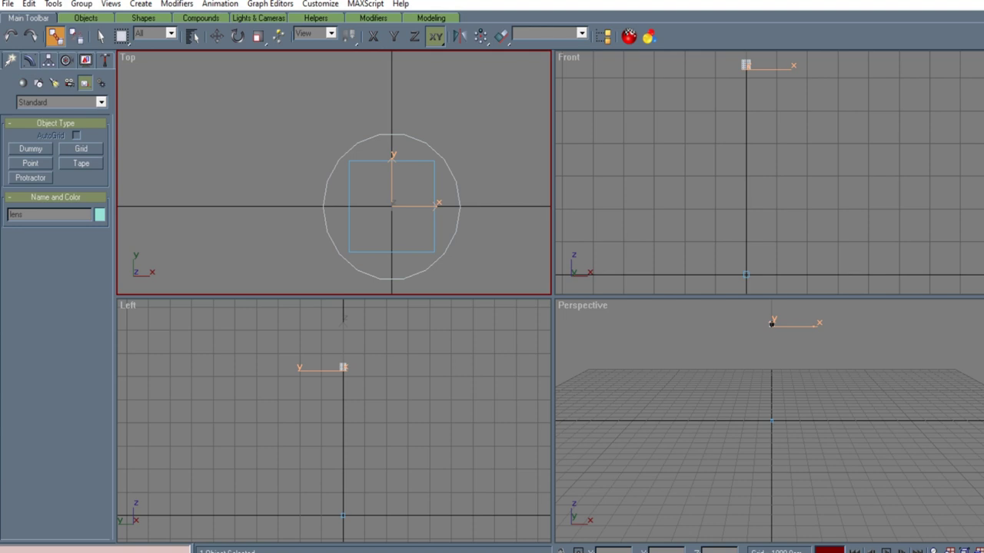
Create a cylinder at the origin with radius 145 cm and height 312.7 cm, with animation recording off, and save the scene.
click(23, 83)
click(31, 178)
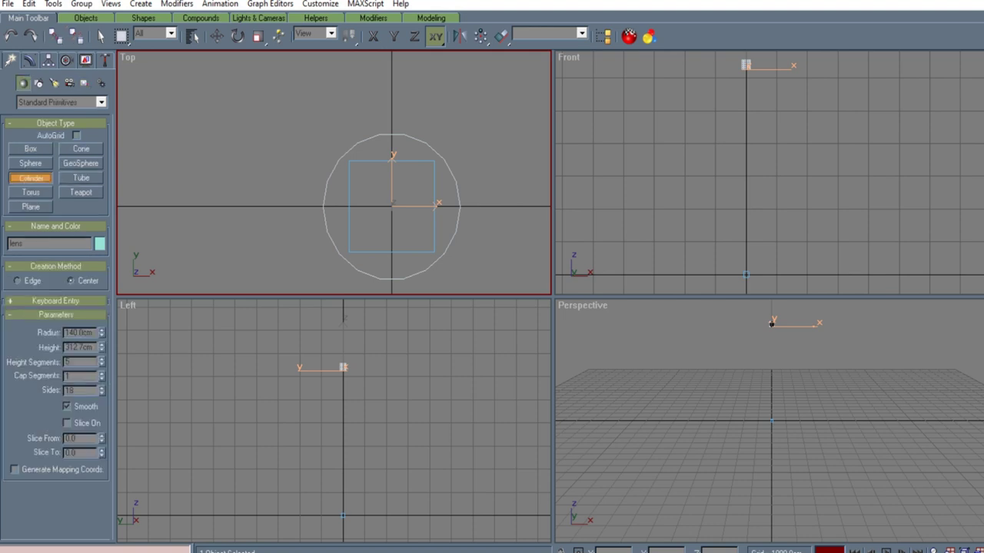
click(55, 301)
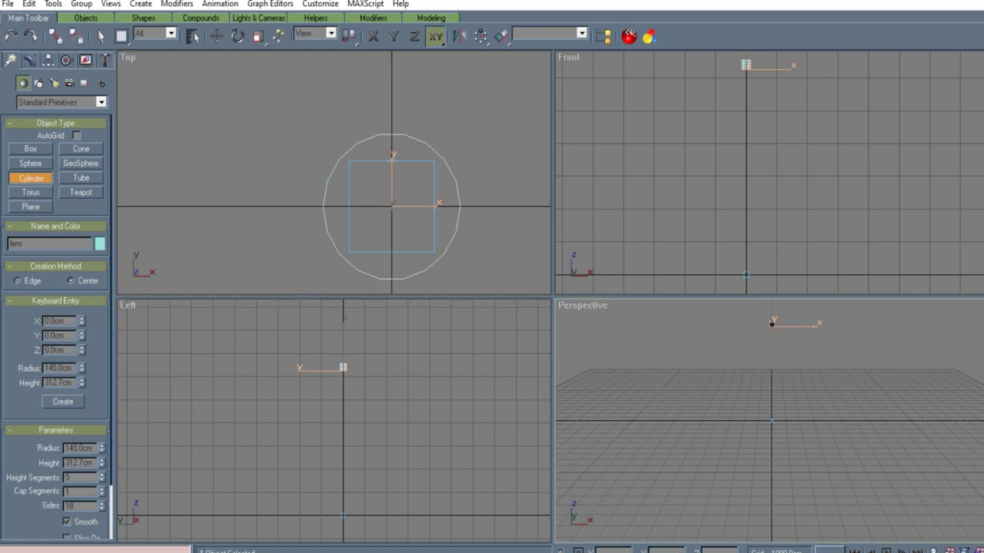
click(63, 401)
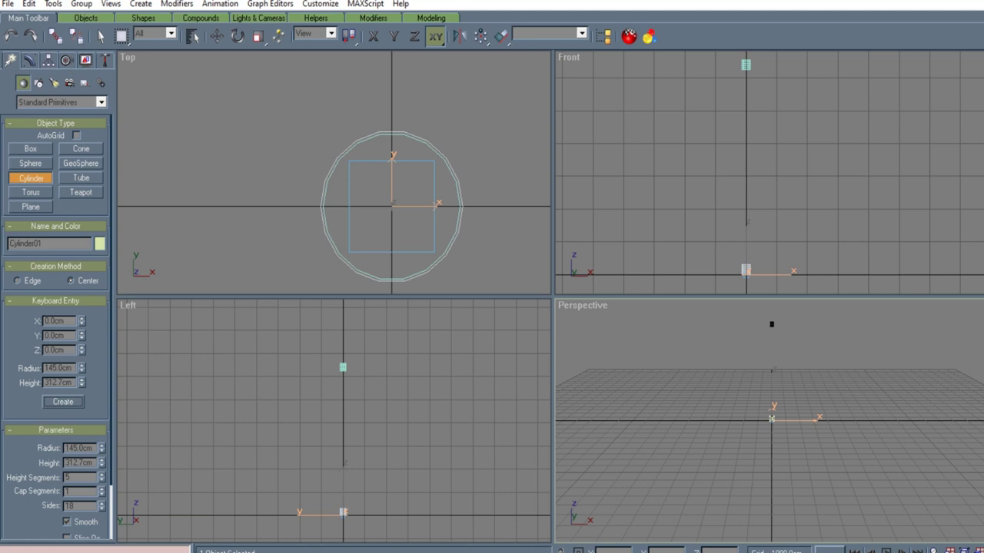
click(7, 4)
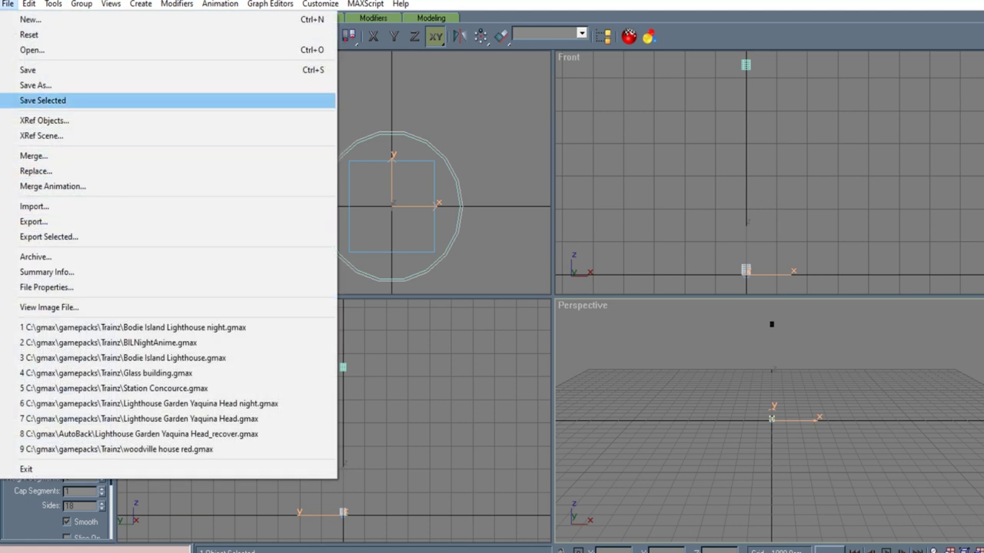
click(28, 70)
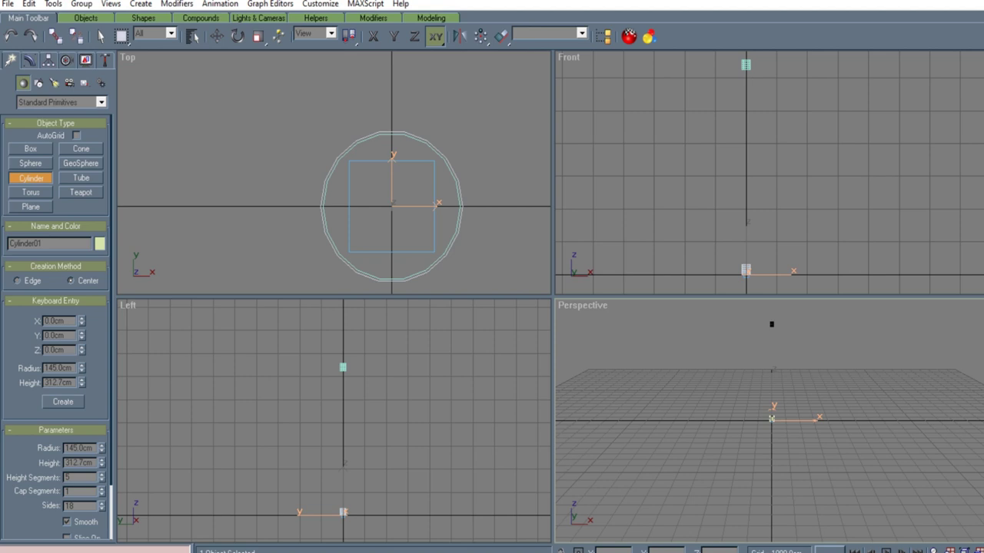
Rename the new cylinder beam and save the scene.
double_click(26, 243)
text(beam)
click(7, 4)
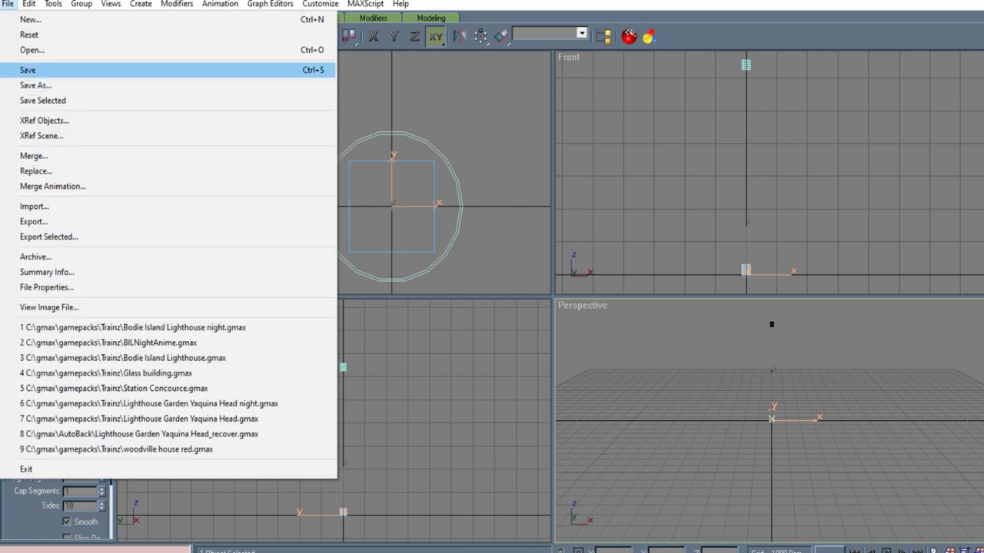
click(27, 69)
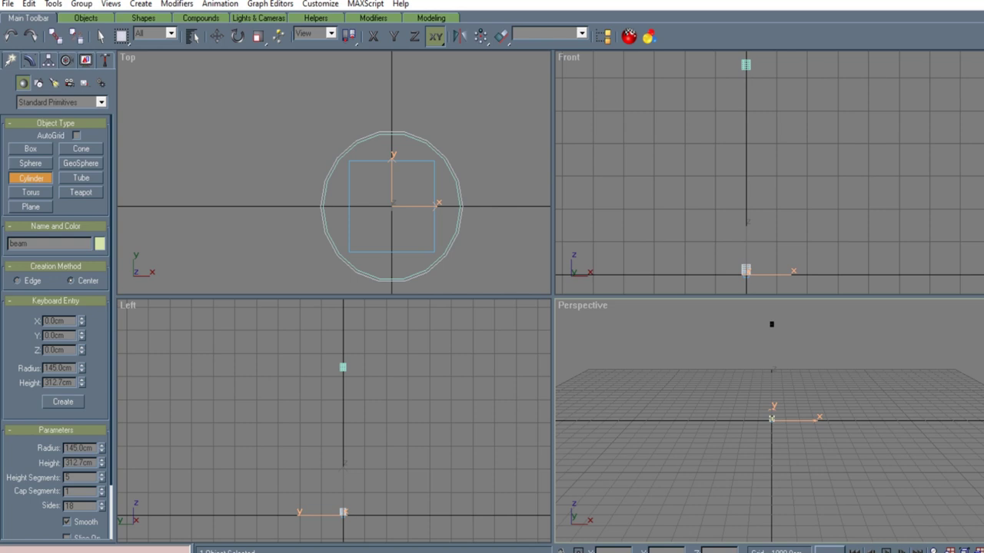
Create a new Standard material named beam for the beam cylinder.
click(629, 36)
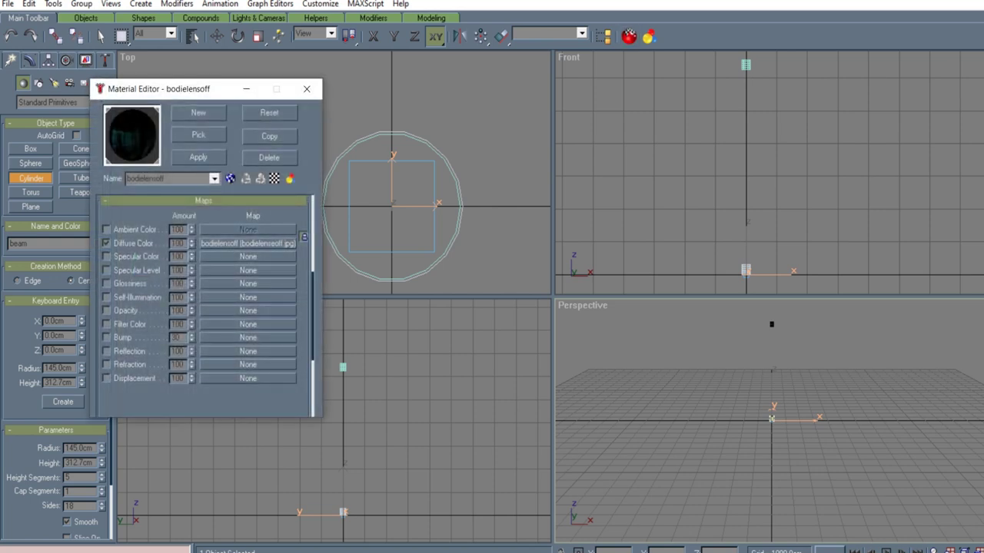
drag(165, 178, 126, 178)
click(198, 113)
click(455, 246)
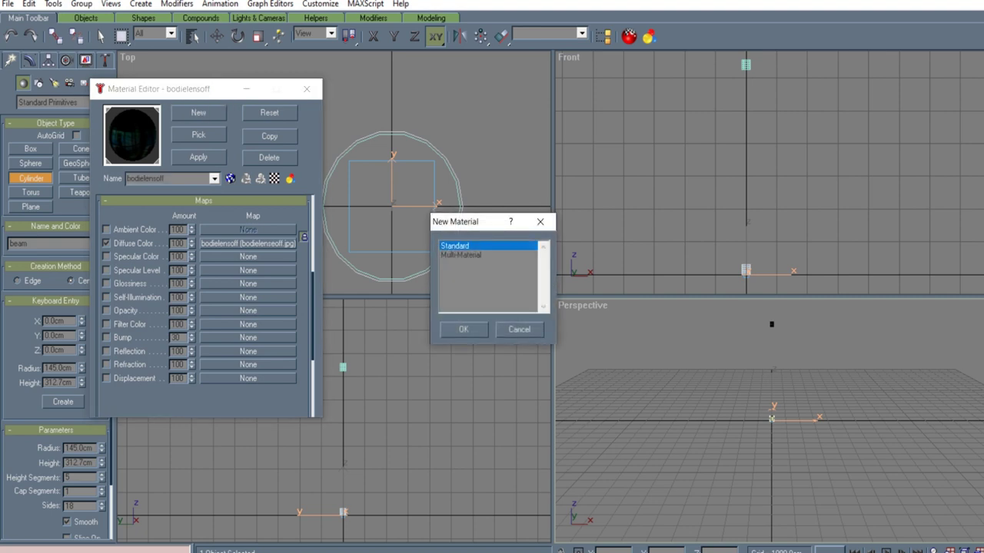
click(464, 329)
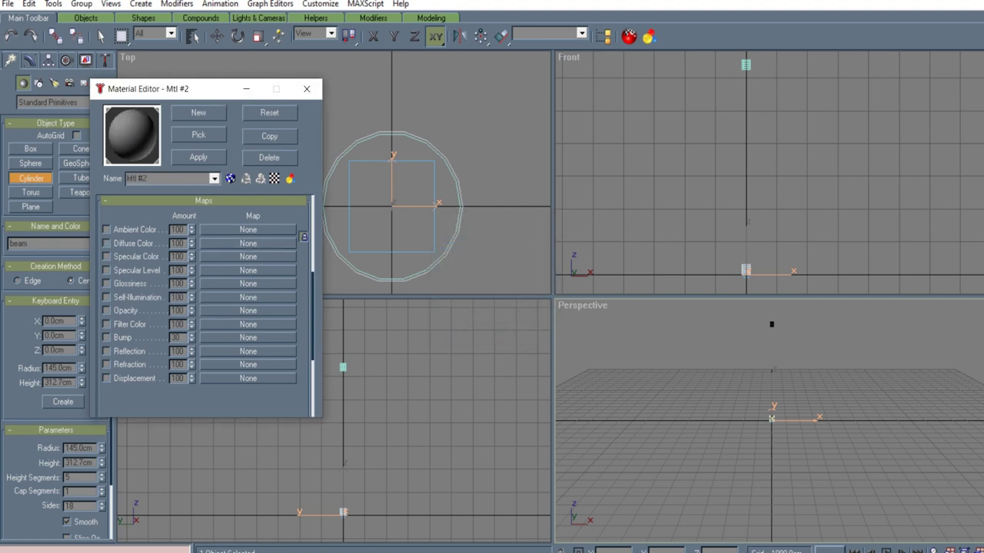
text(beam)
Assign the bitmap beam.jpg from the night folder as the beam material's Diffuse Color map.
click(248, 243)
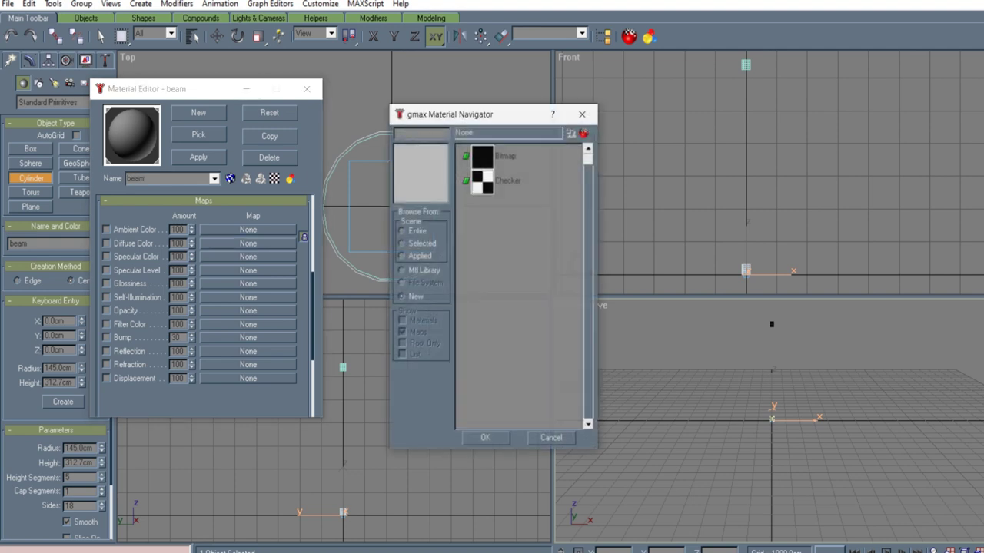
click(492, 156)
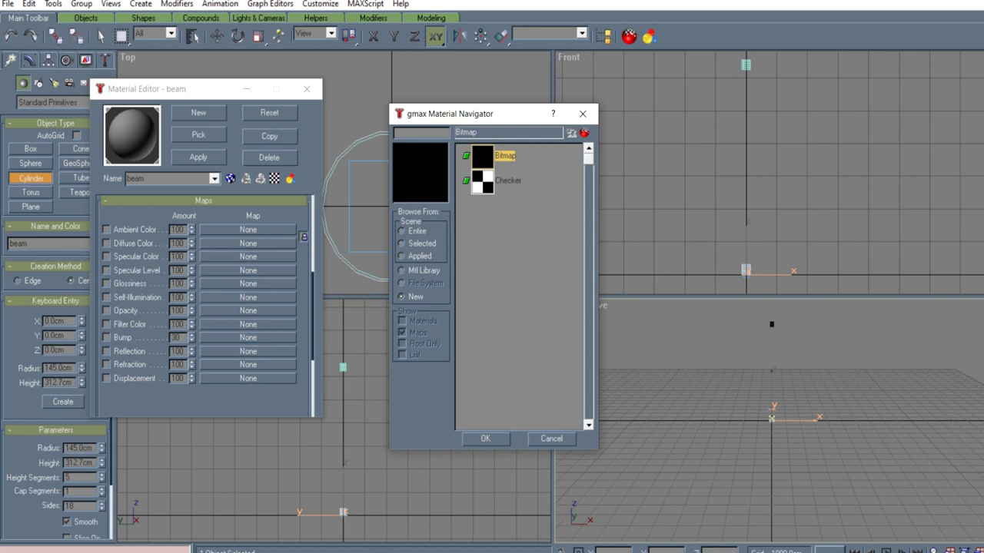
click(486, 439)
scroll(138, 116, down, 1)
scroll(111, 117, up, 1)
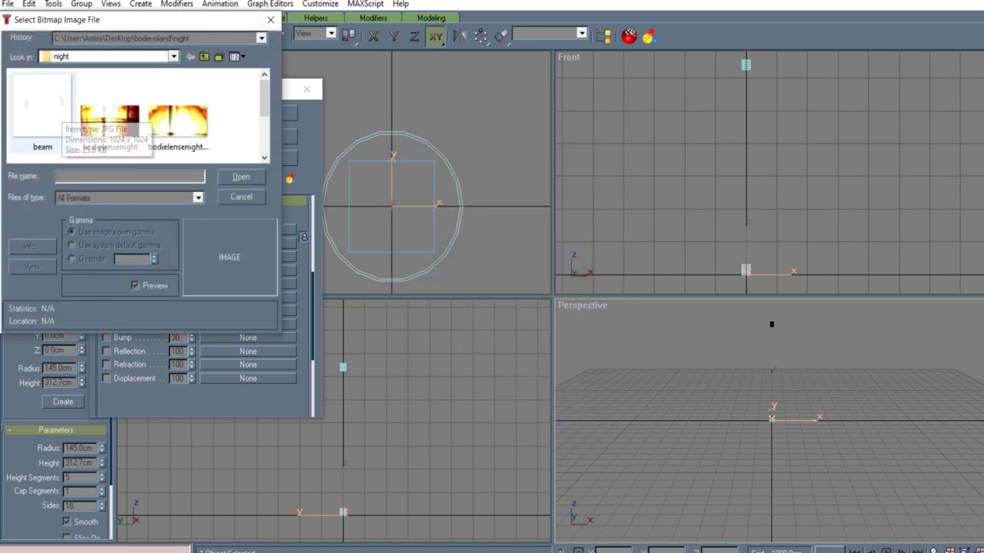
click(43, 112)
click(241, 176)
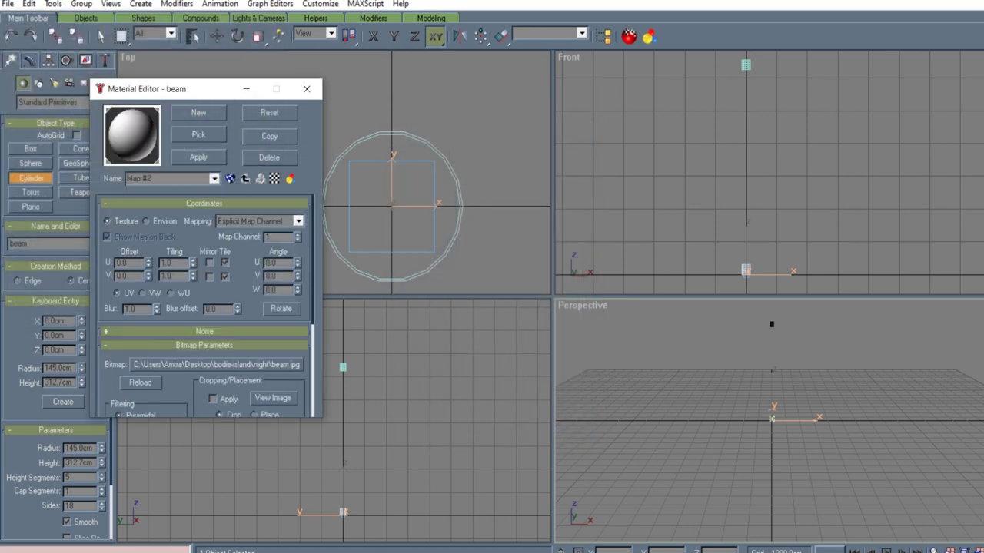
Rename the diffuse map beam, return to the parent material and close the Material Editor.
text(be)
click(245, 178)
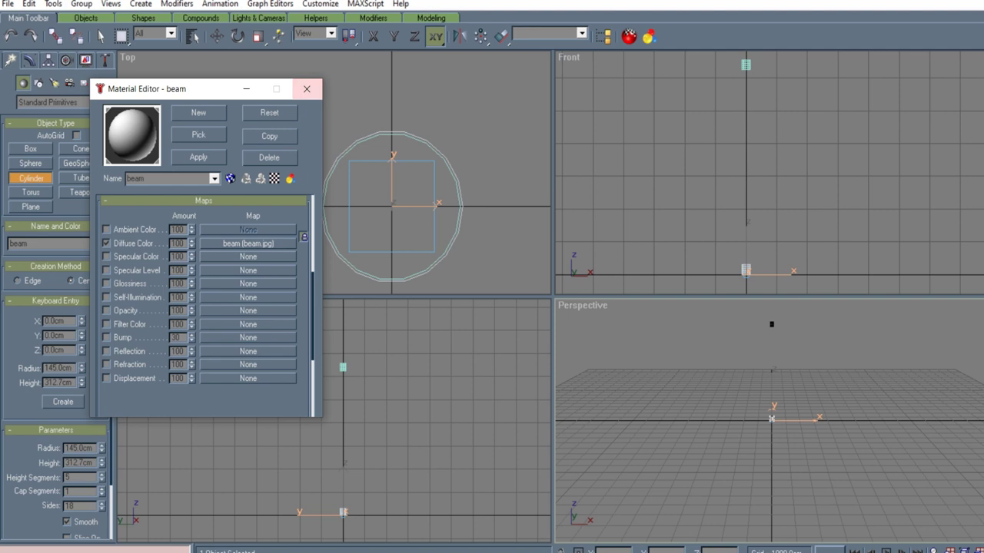
click(306, 88)
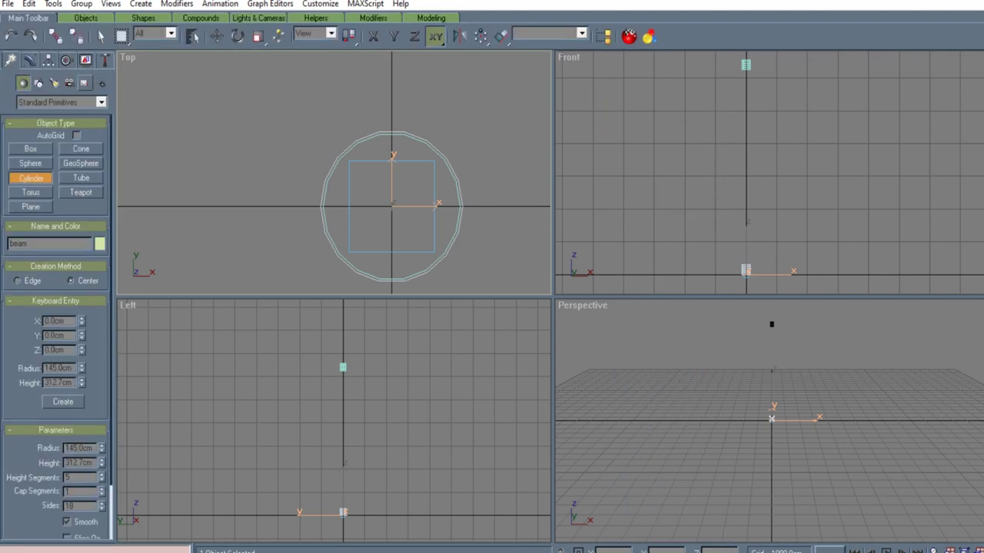
Create a dummy helper centred near the origin in the top view, slightly larger than the beam cylinder.
click(84, 83)
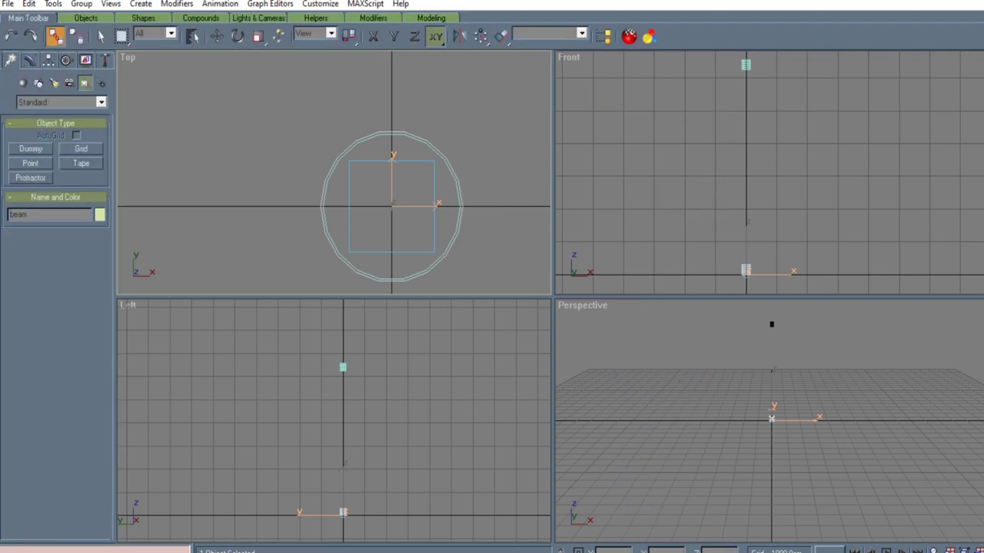
click(31, 149)
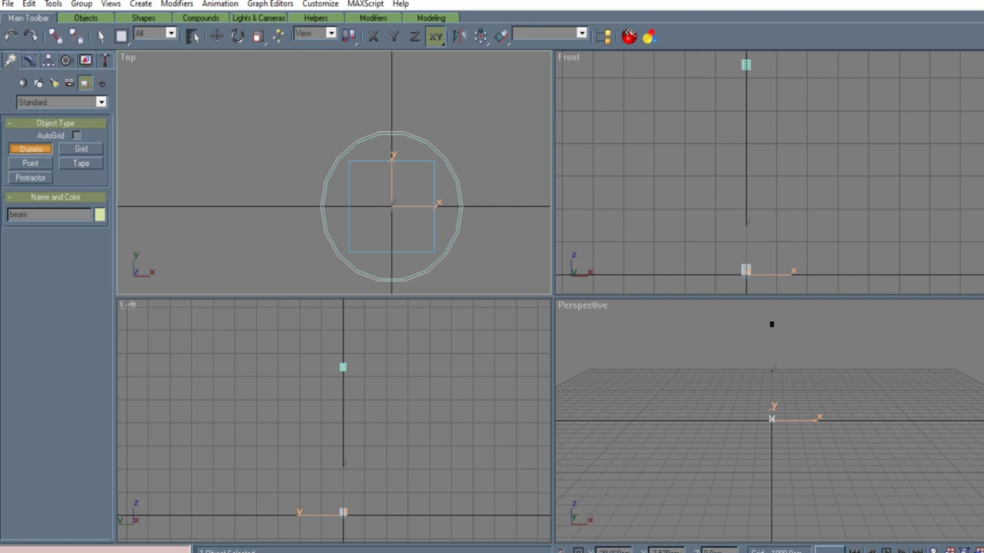
drag(392, 204, 470, 288)
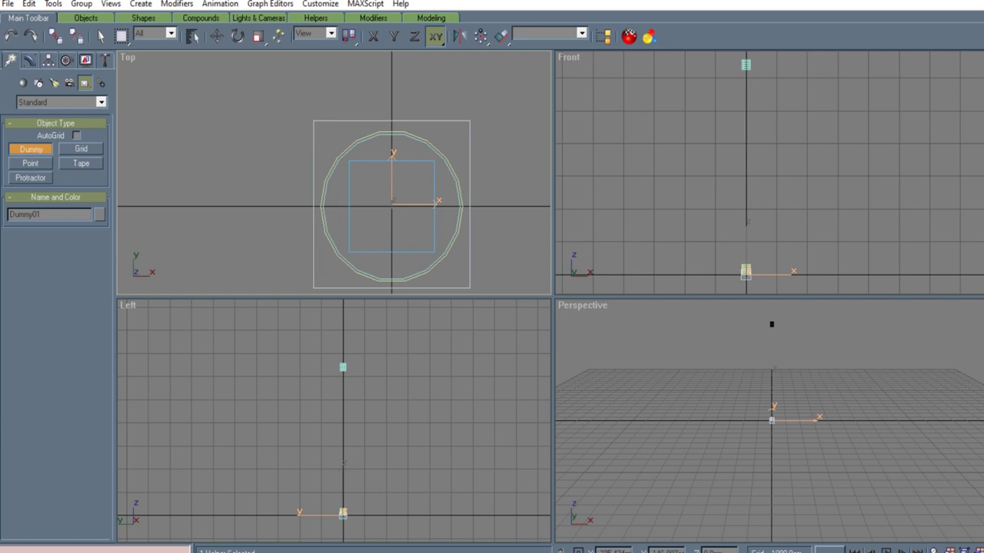
Set the new dummy's X and Y positions to 0 so it is centred on the origin.
click(217, 36)
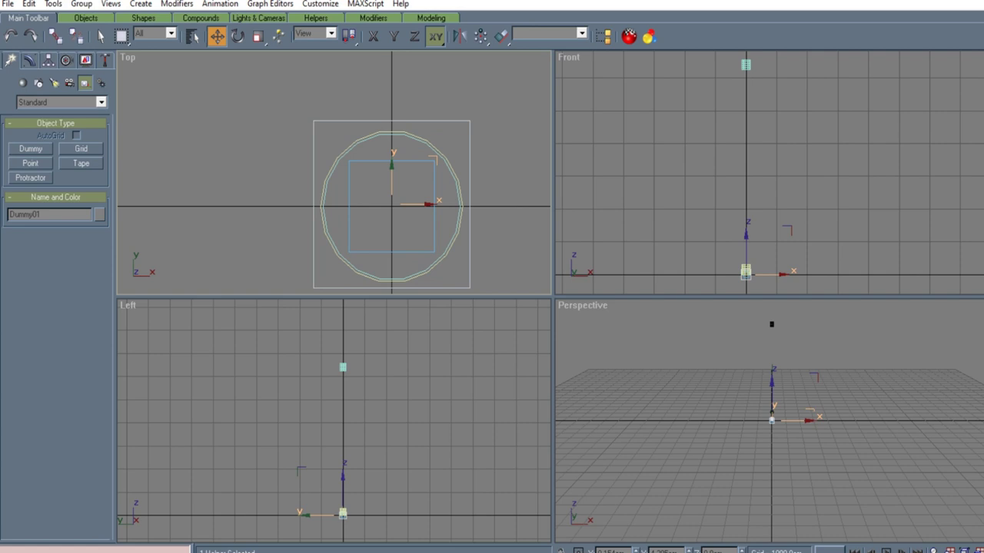
drag(626, 552, 596, 552)
text(0)
key(Tab)
text(0)
key(Tab)
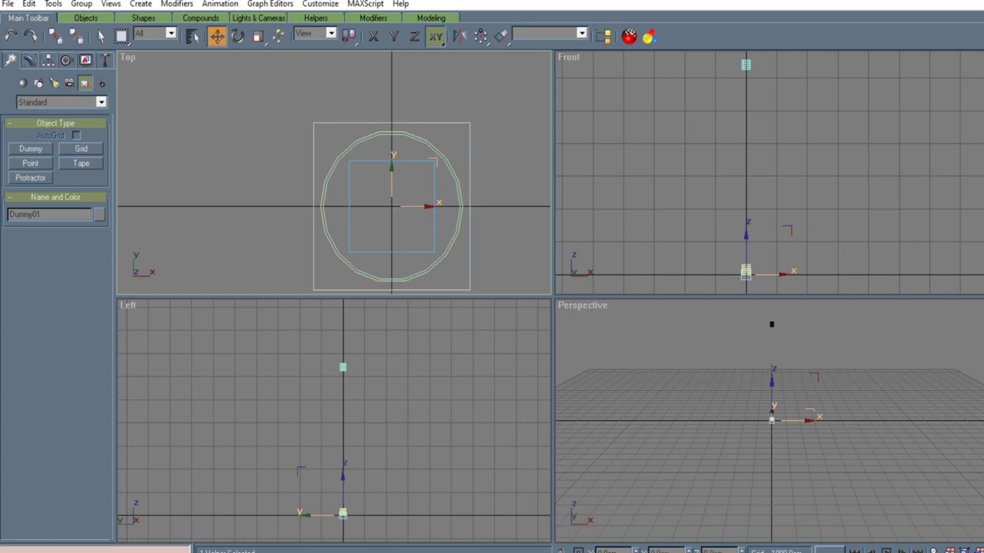
Deselect the dummy and turn on animation recording with the front view active.
click(807, 267)
scroll(795, 269, up, 8)
scroll(615, 246, down, 3)
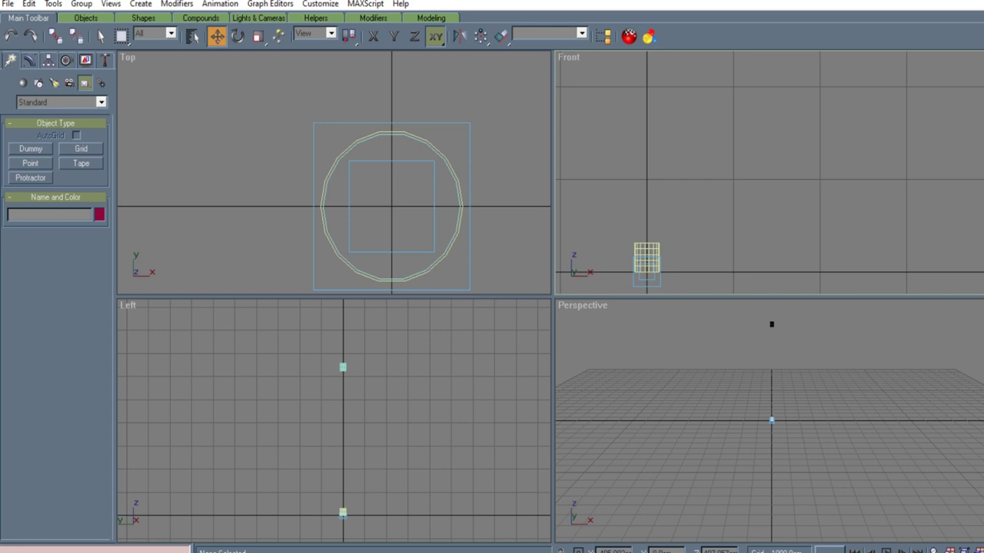
scroll(600, 265, up, 4)
scroll(599, 265, down, 3)
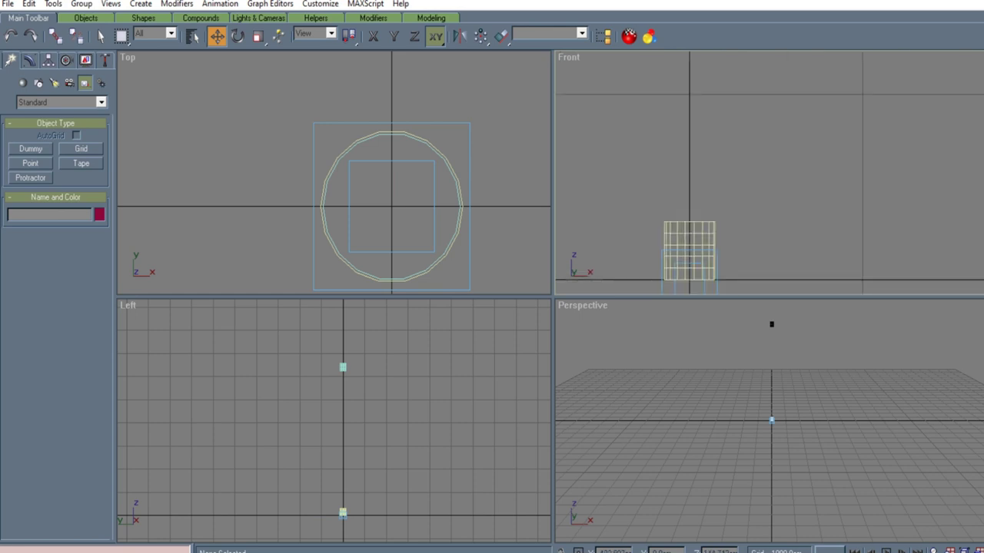
scroll(615, 256, down, 2)
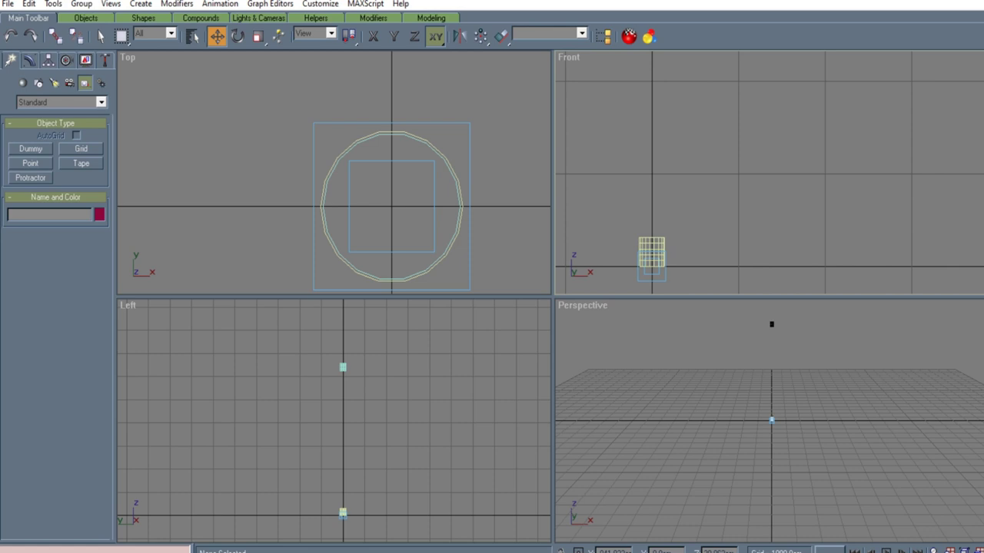
scroll(649, 242, down, 2)
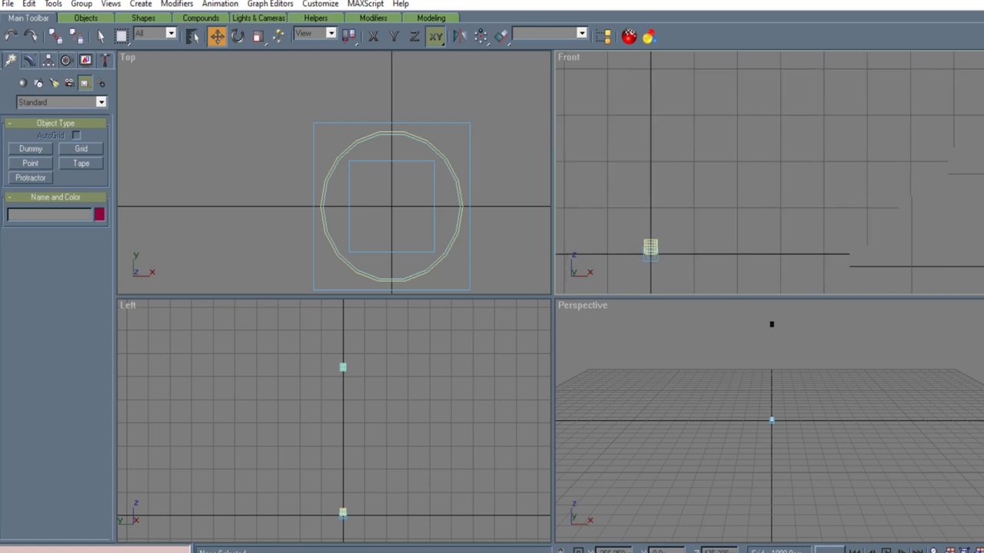
click(829, 550)
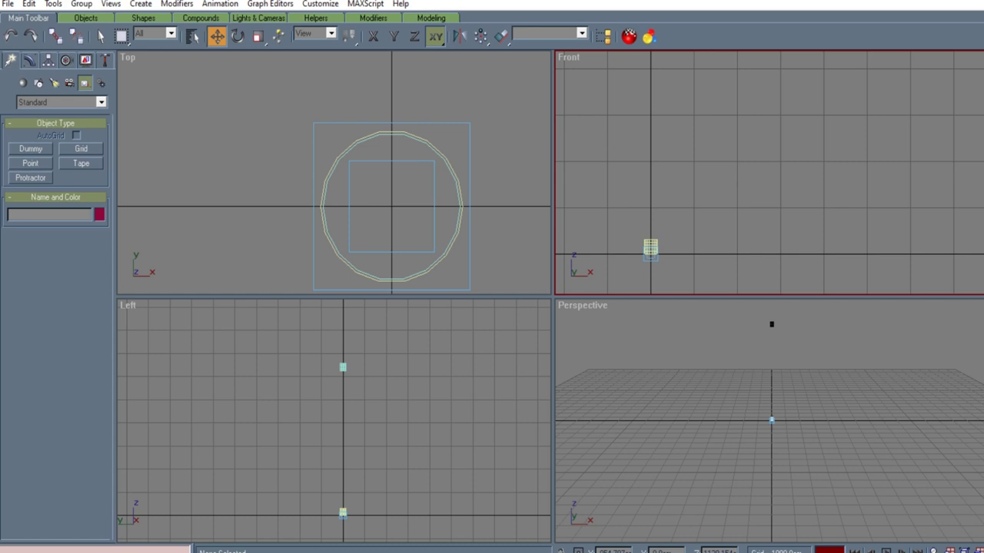
Raise the outer dummy around the beam cylinder straight up in the front view to the lens at the tower top.
scroll(566, 200, down, 3)
scroll(641, 223, up, 2)
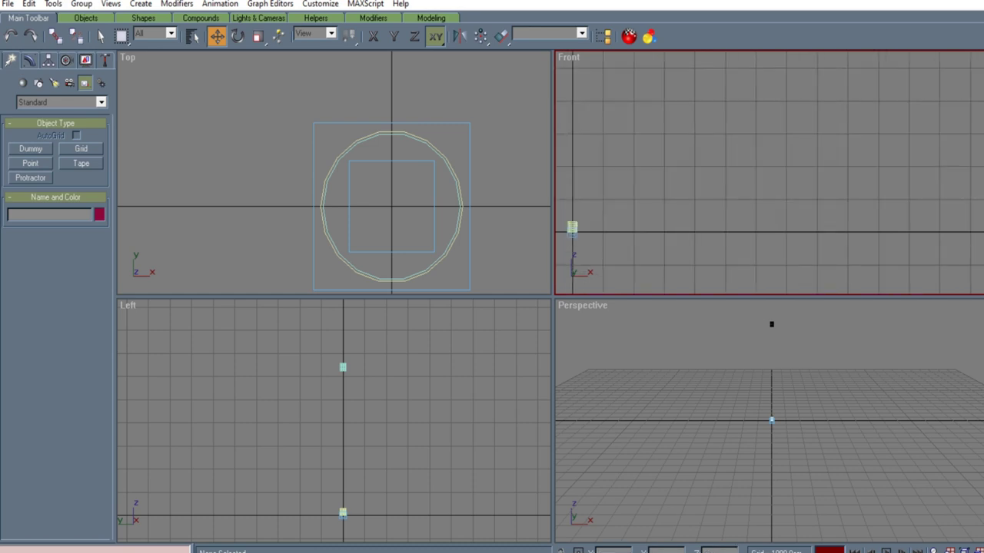
scroll(696, 209, down, 2)
scroll(614, 185, up, 3)
scroll(667, 251, up, 5)
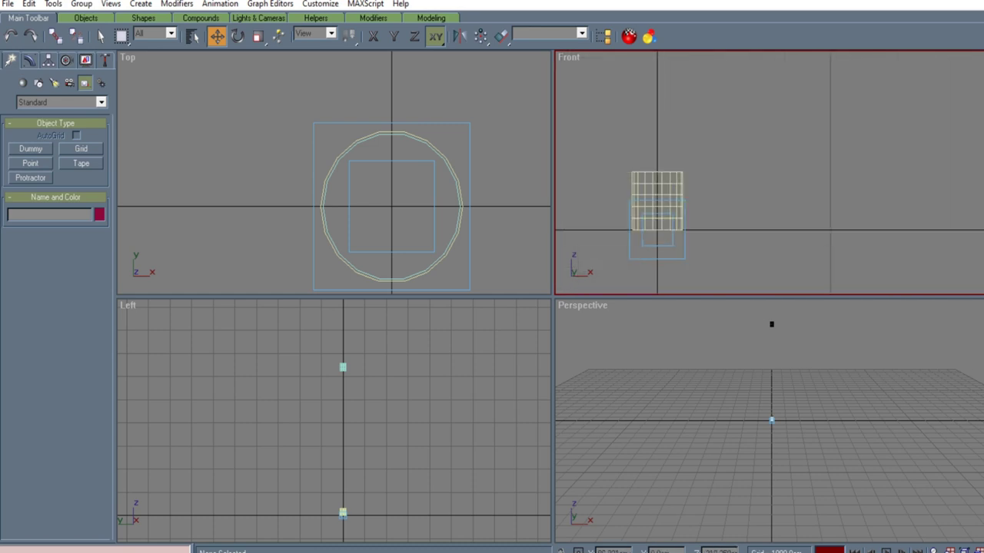
click(681, 259)
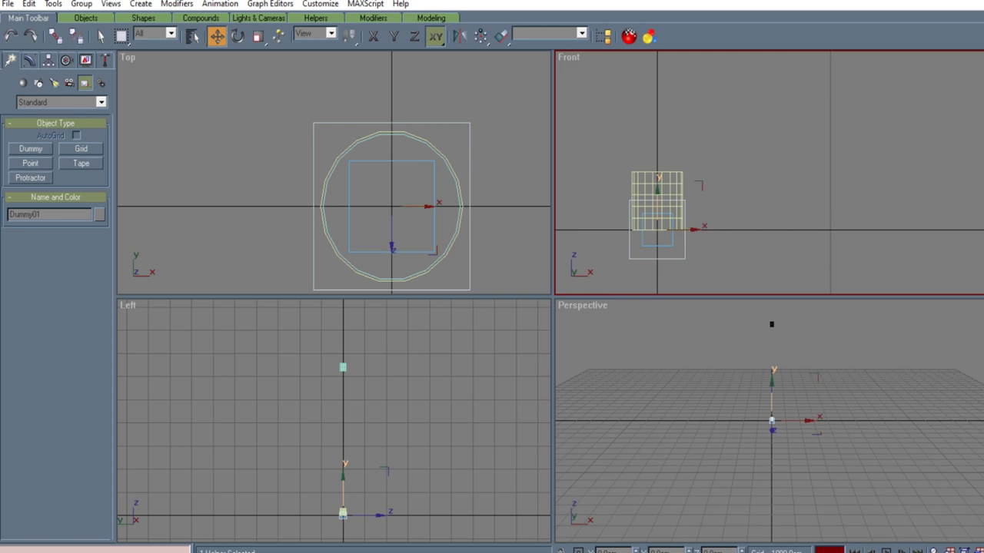
drag(657, 192, 657, 68)
scroll(764, 153, down, 6)
scroll(818, 104, down, 3)
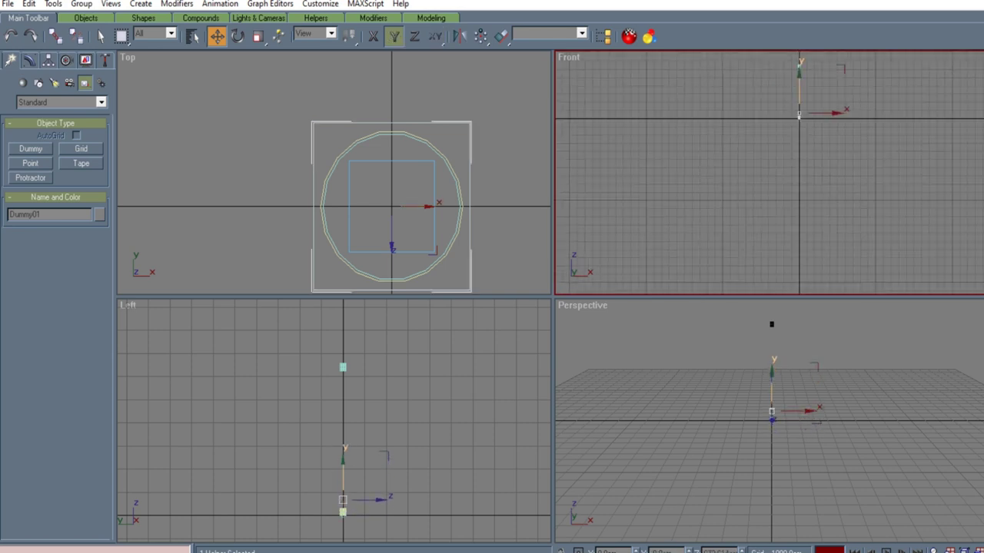
scroll(847, 69, up, 6)
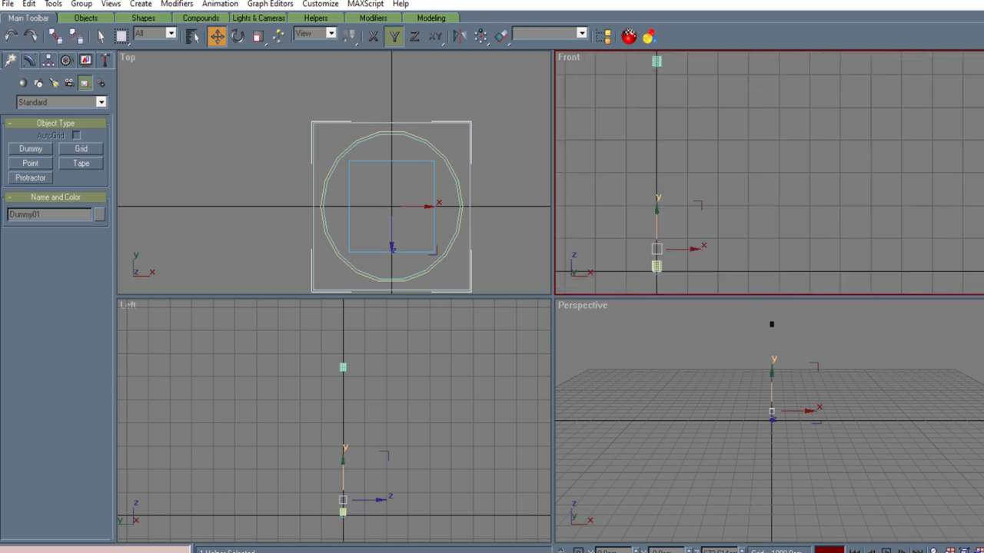
drag(658, 231, 658, 49)
scroll(806, 108, down, 3)
scroll(781, 88, up, 3)
scroll(699, 81, up, 9)
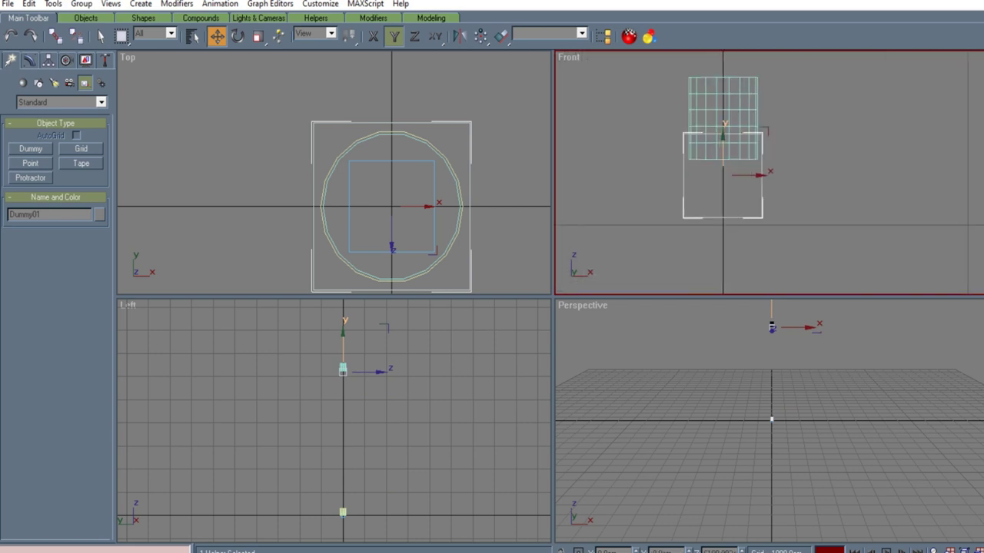
Fine-tune the raised dummy's height so its centre lines up with the base of the lens, and save the scene.
drag(722, 150, 722, 111)
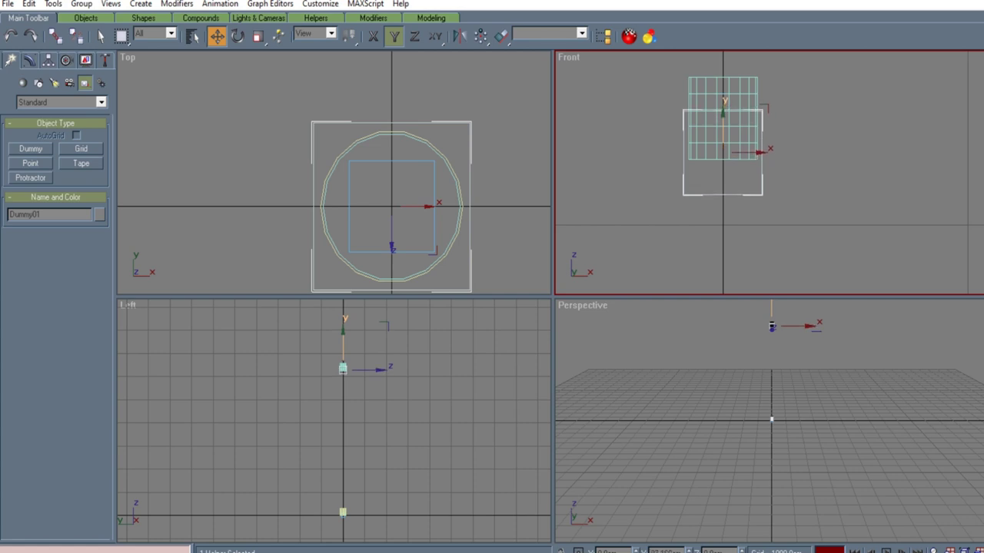
drag(723, 110, 722, 117)
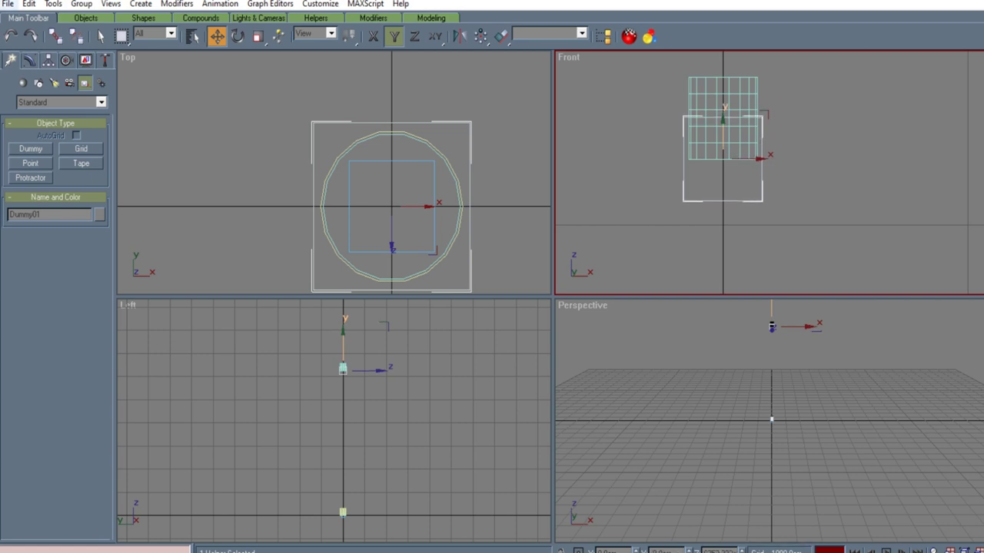
click(7, 4)
click(23, 69)
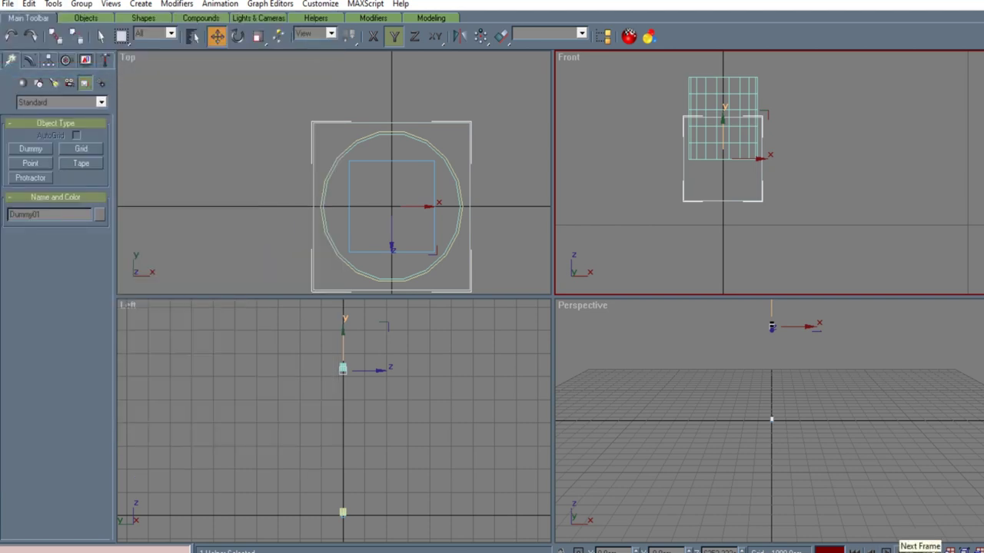
Advance the animation past the raised dummy's keyframe and save the scene.
click(901, 551)
click(902, 551)
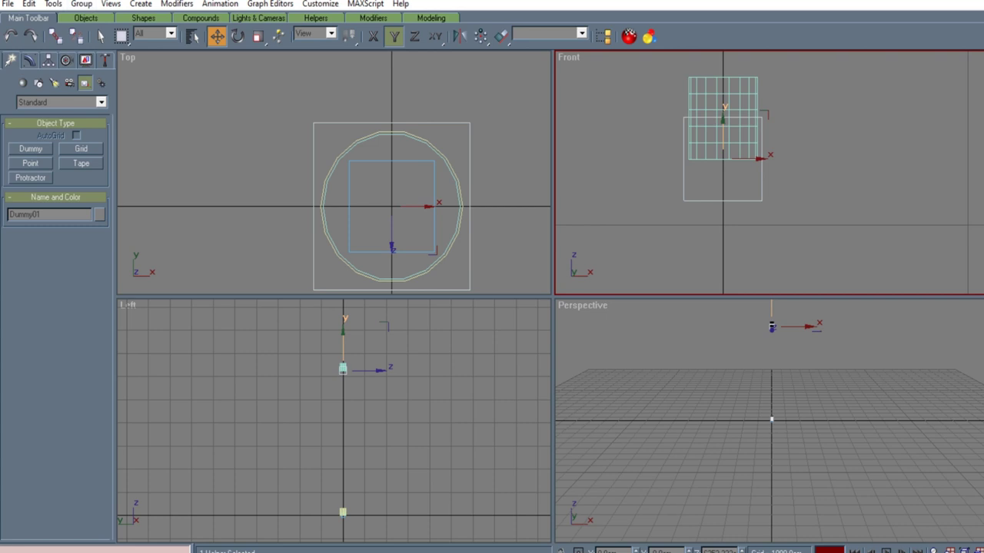
click(8, 4)
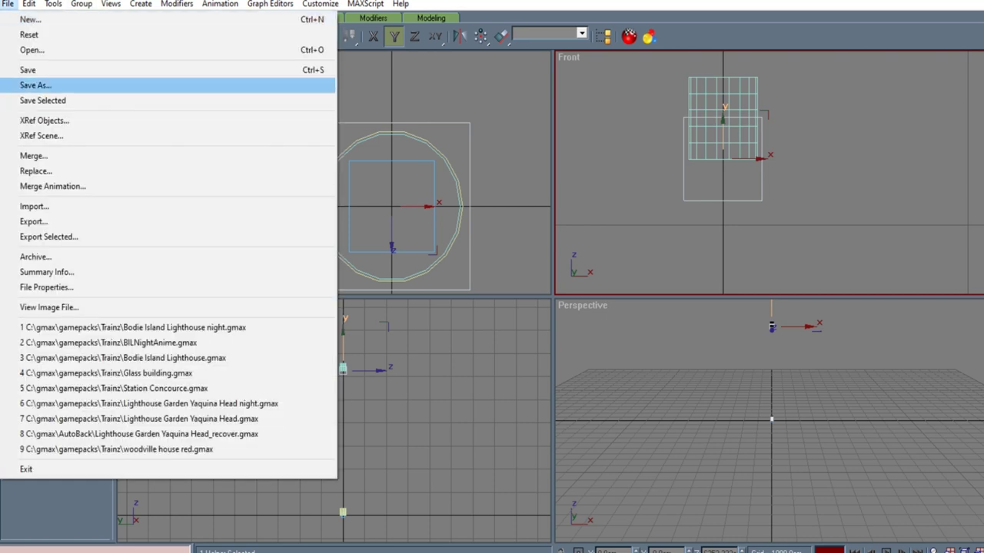
click(27, 70)
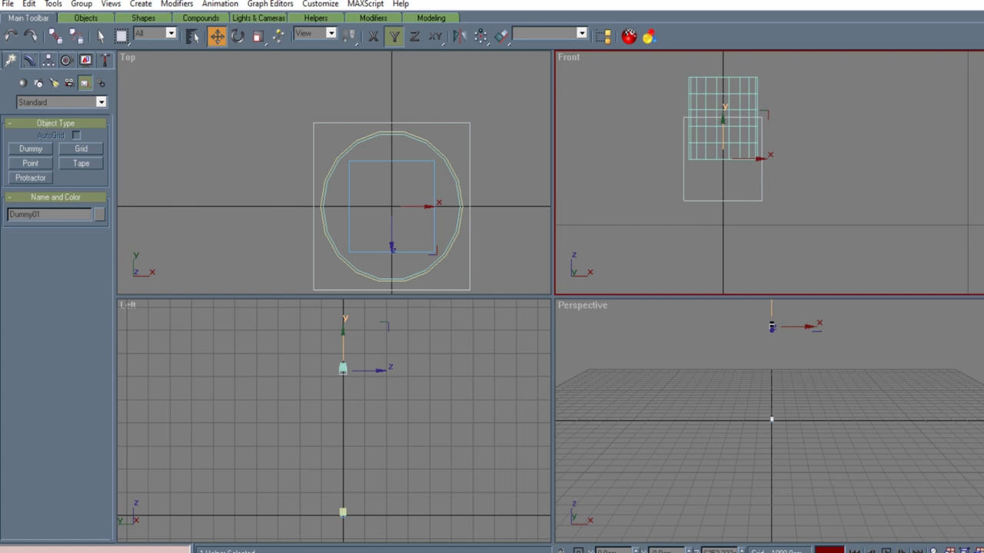
Lower the dummy back down to the beam cylinder's base and set its Z position to 0.
scroll(676, 144, down, 6)
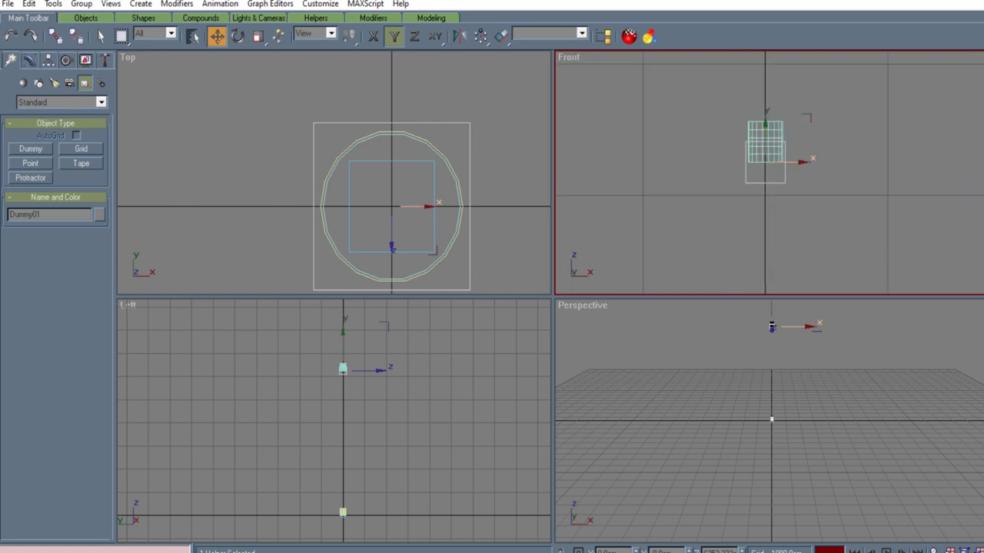
scroll(676, 144, down, 3)
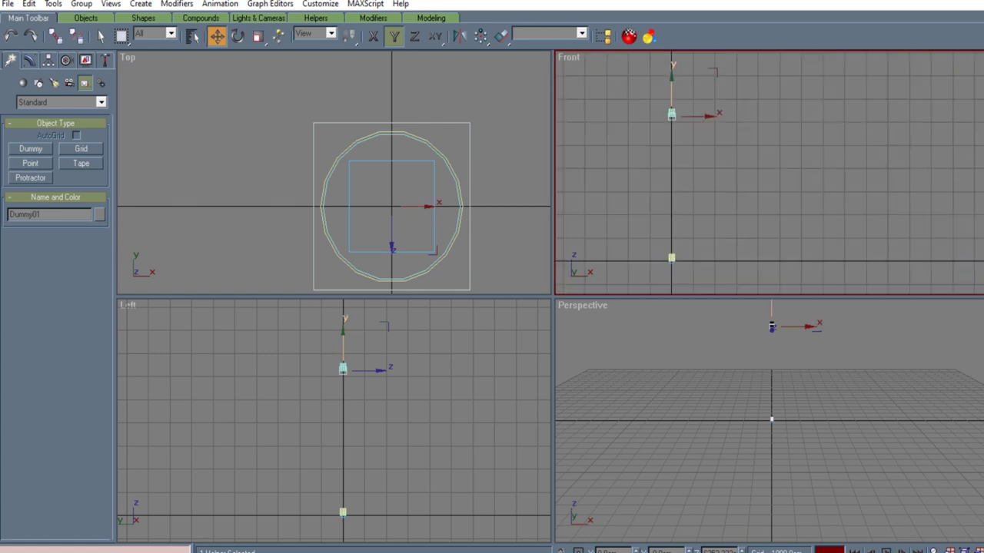
drag(671, 94, 672, 241)
scroll(678, 270, up, 9)
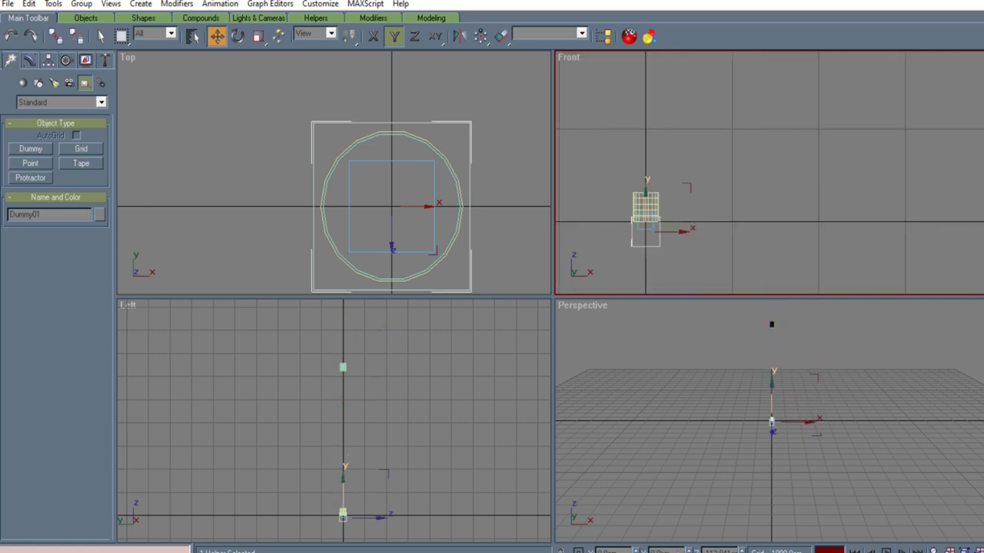
drag(674, 251, 674, 221)
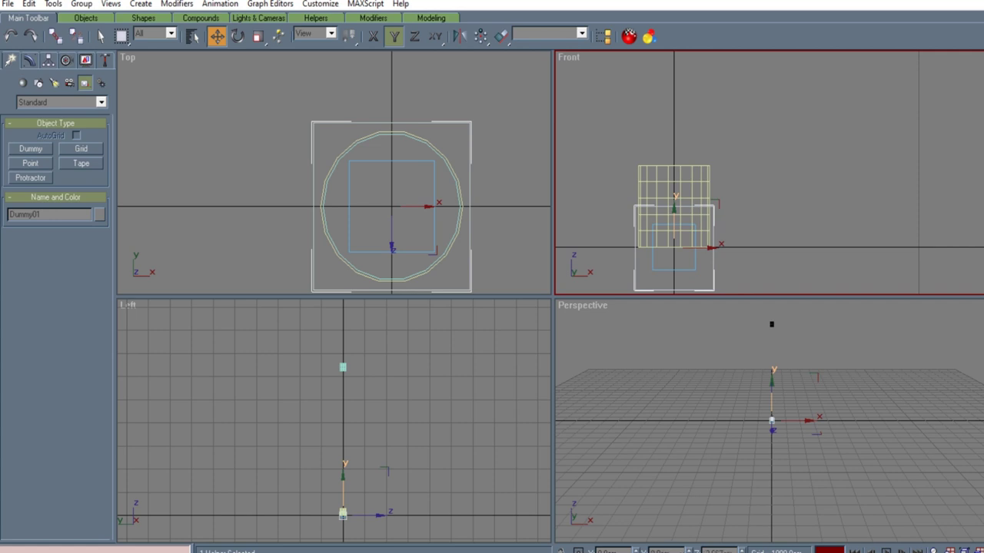
double_click(718, 552)
text(0)
key(Return)
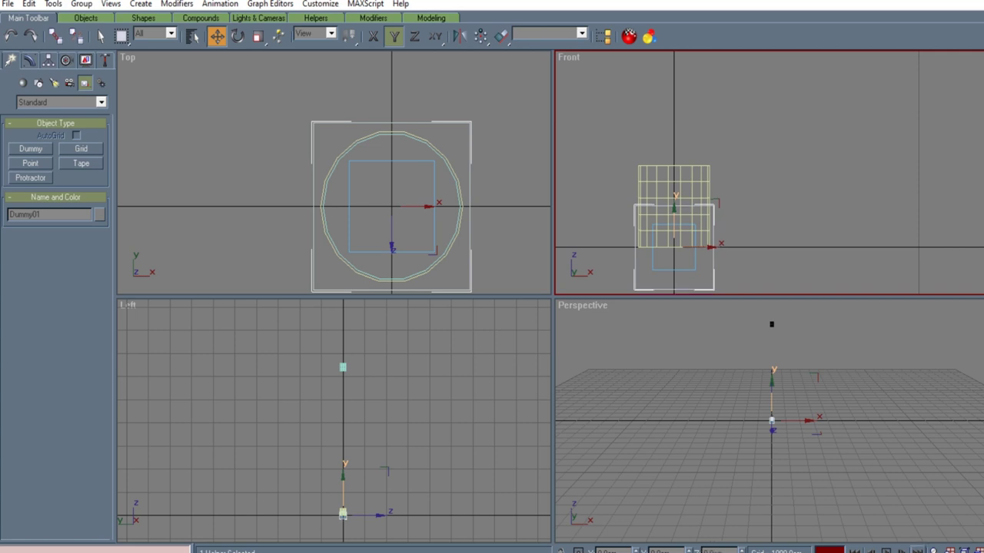
Advance to the frame after the lowered dummy's keyframe and save the scene.
click(902, 551)
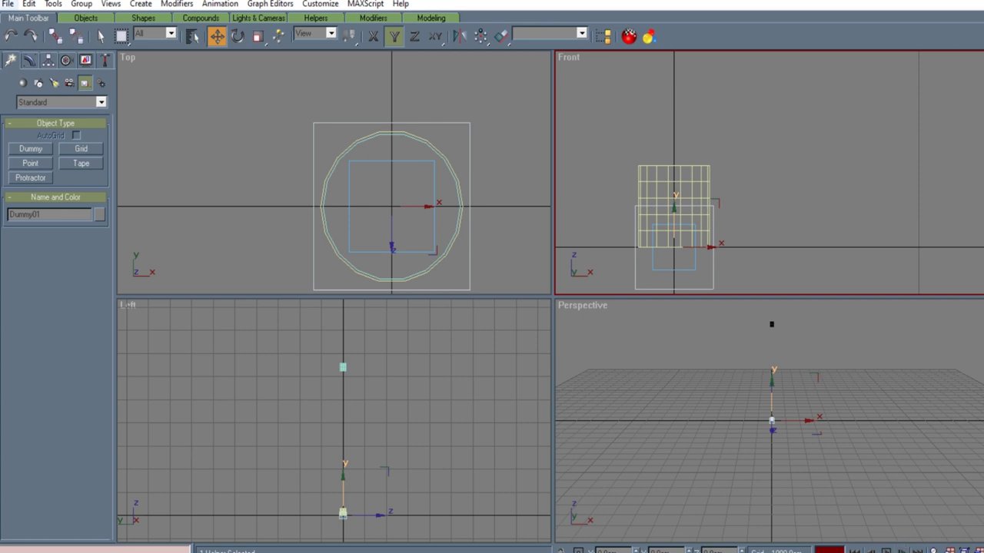
click(8, 4)
click(29, 70)
scroll(593, 188, down, 7)
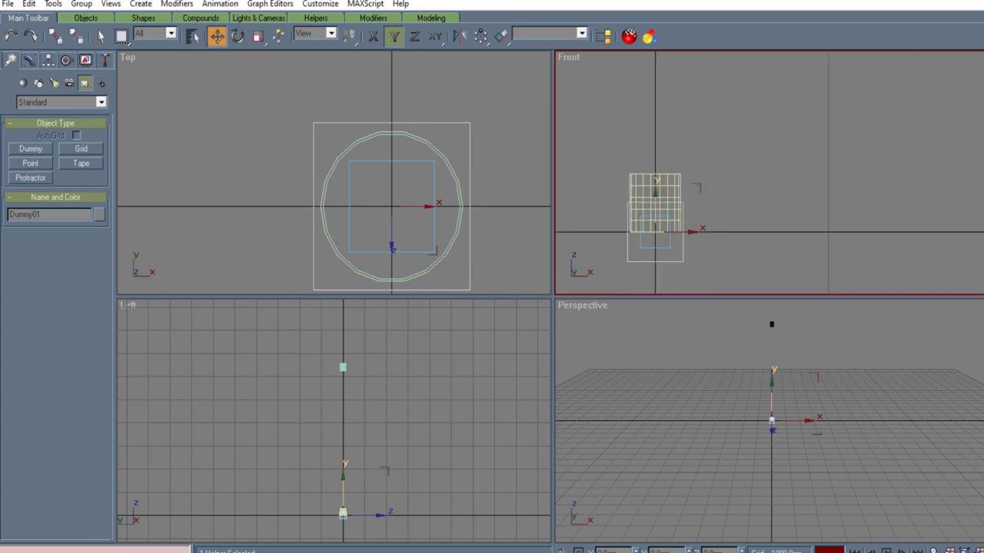
Raise the dummy from the beam cylinder up to the lens, aligning its centre with the lens's base.
scroll(755, 81, down, 5)
scroll(749, 82, up, 8)
scroll(736, 81, down, 2)
scroll(718, 116, down, 10)
scroll(769, 173, up, 6)
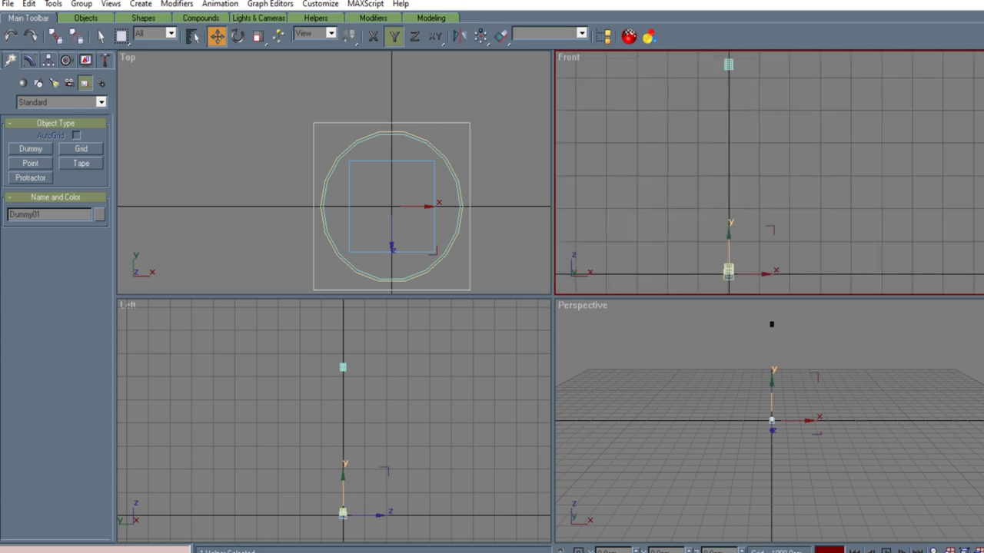
drag(729, 250, 729, 50)
scroll(698, 124, down, 4)
scroll(734, 62, up, 5)
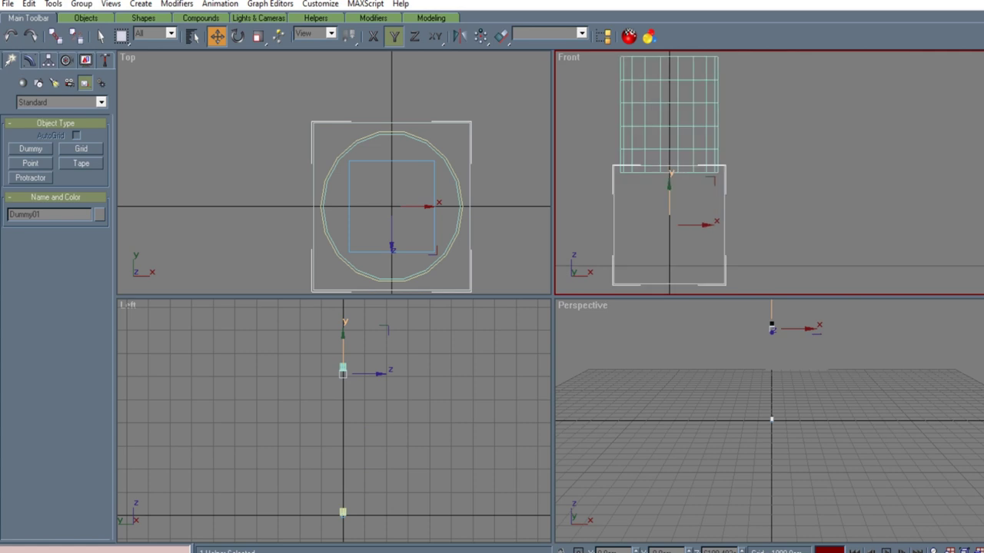
drag(669, 194, 670, 144)
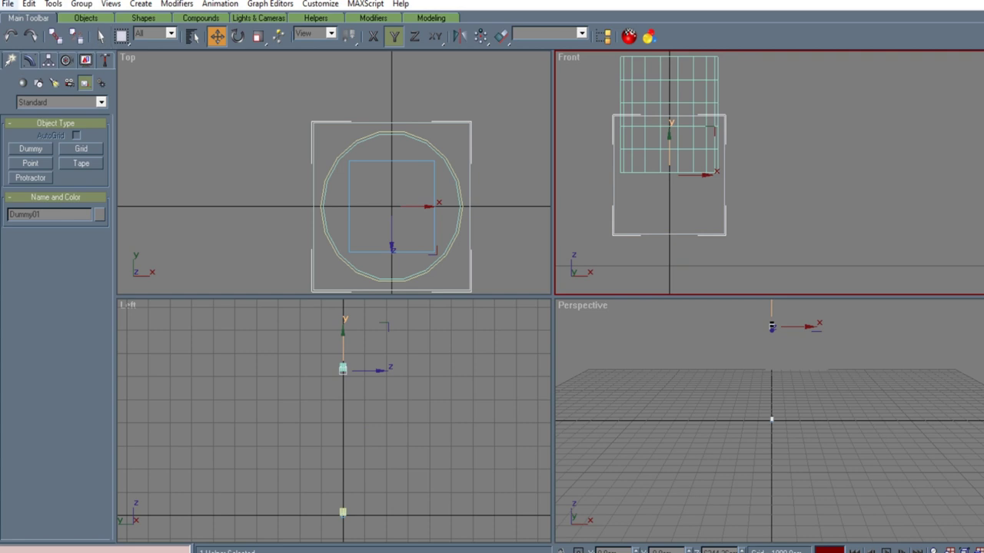
Save the scene, advance the animation two frames past the raised dummy's keyframe, and save again.
click(7, 4)
click(31, 70)
click(901, 550)
click(901, 550)
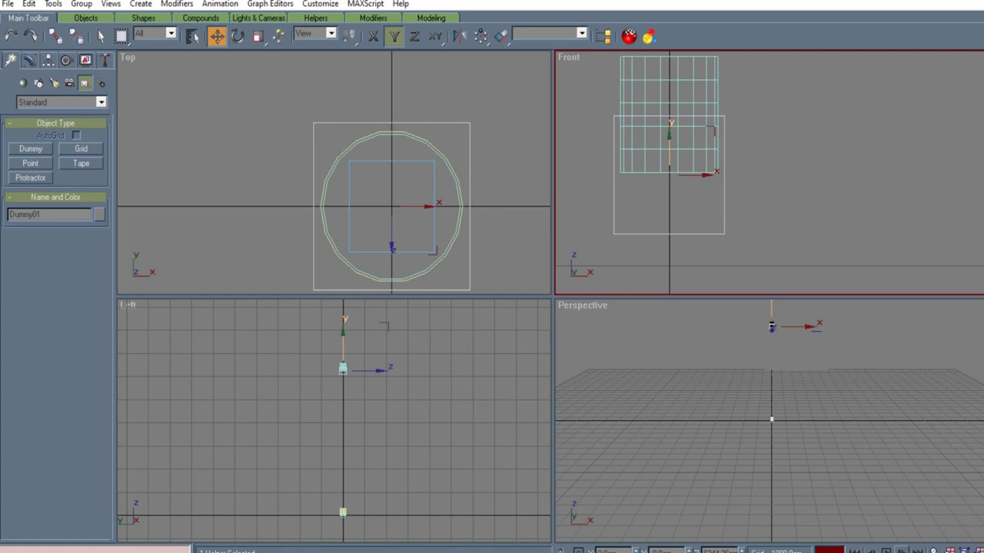
click(8, 3)
click(26, 69)
Lower the dummy back to the beam cylinder's base and set its Z position to 0.
drag(669, 146, 669, 237)
scroll(670, 234, down, 2)
scroll(692, 158, down, 5)
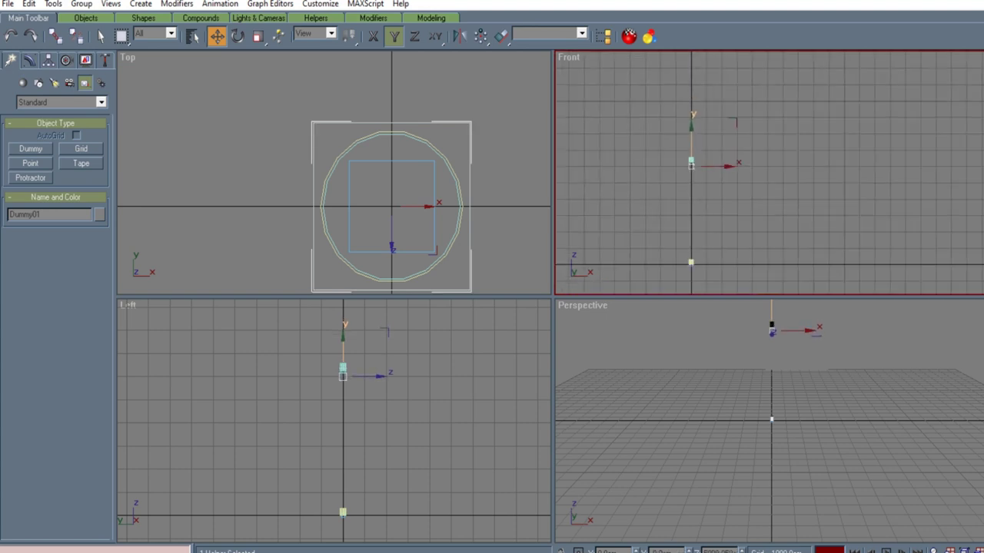
drag(691, 137, 691, 237)
scroll(690, 276, up, 9)
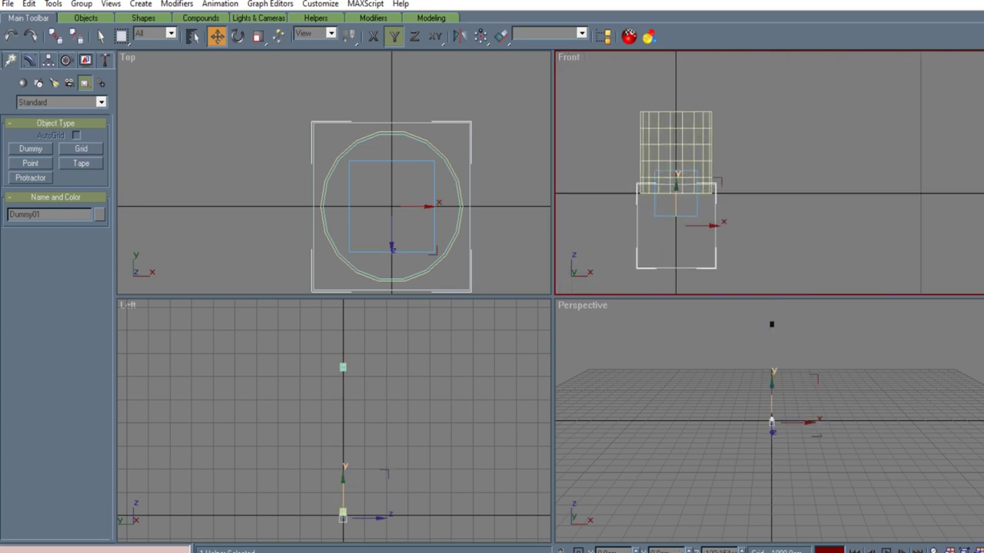
scroll(690, 217, down, 3)
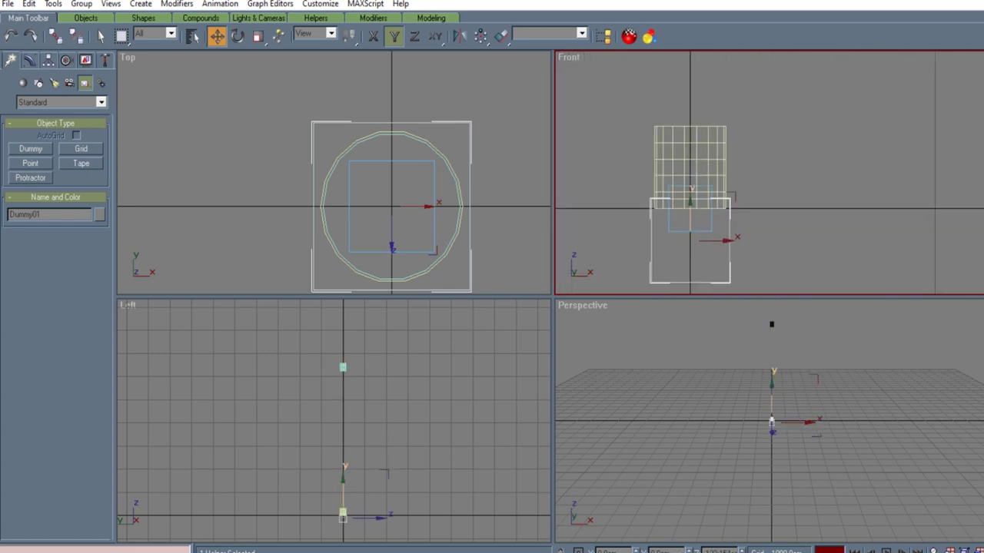
drag(691, 217, 690, 189)
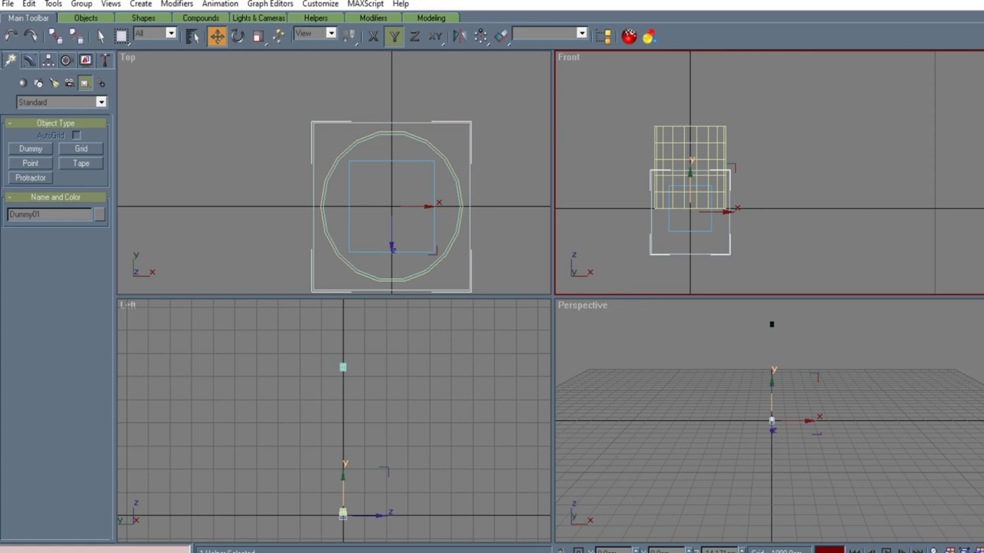
double_click(720, 552)
text(0)
key(Return)
key(j)
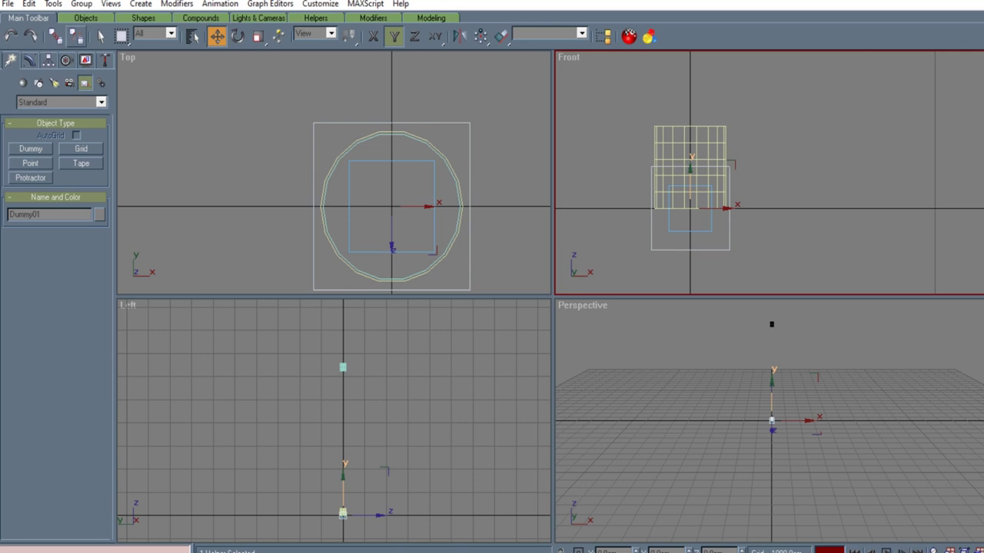
Save the scene and advance the animation three frames past the lowered dummy's keyframe.
click(8, 4)
click(27, 69)
click(901, 551)
click(901, 551)
click(901, 551)
Play the animation and check in the Front view how the dummy moves between the beam and the lens.
click(886, 551)
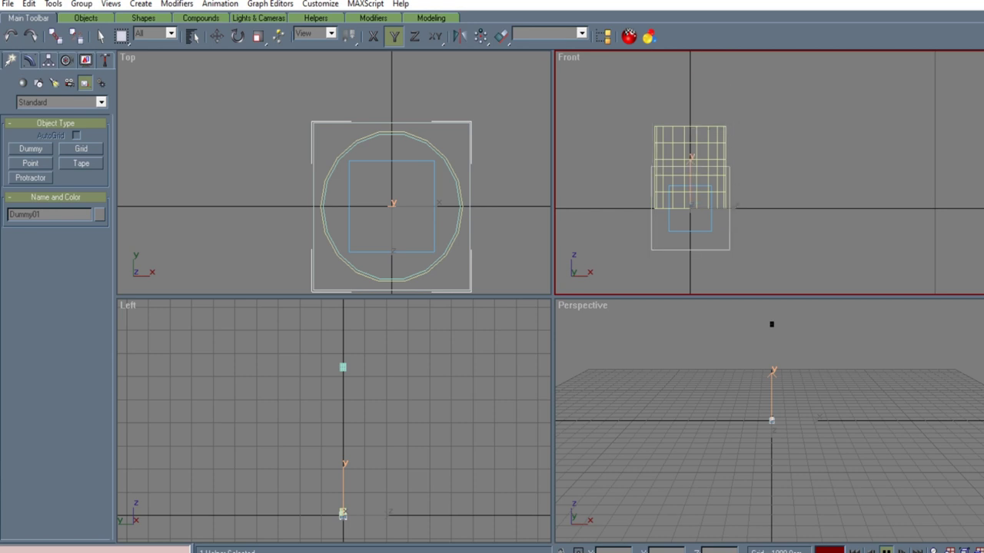
right_click(778, 359)
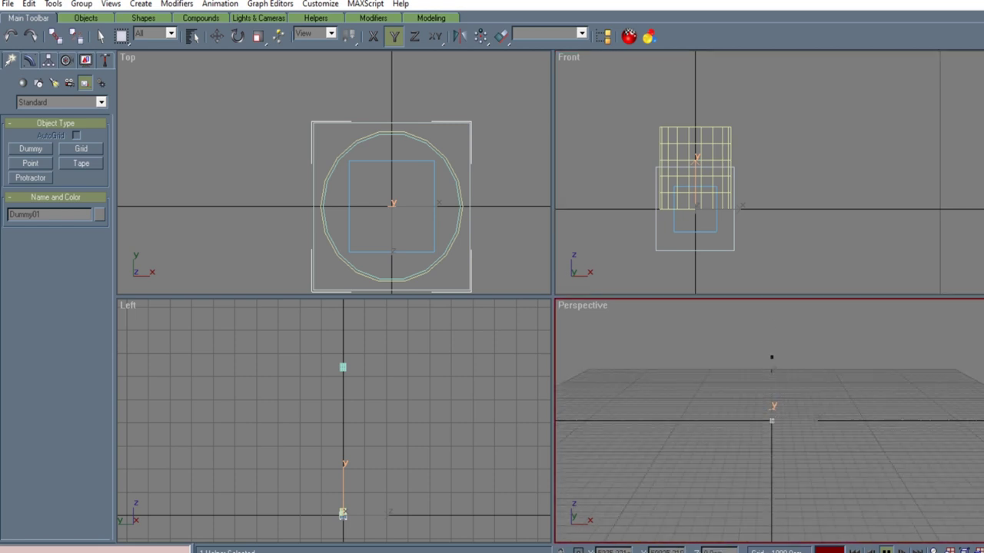
right_click(752, 182)
scroll(768, 173, down, 6)
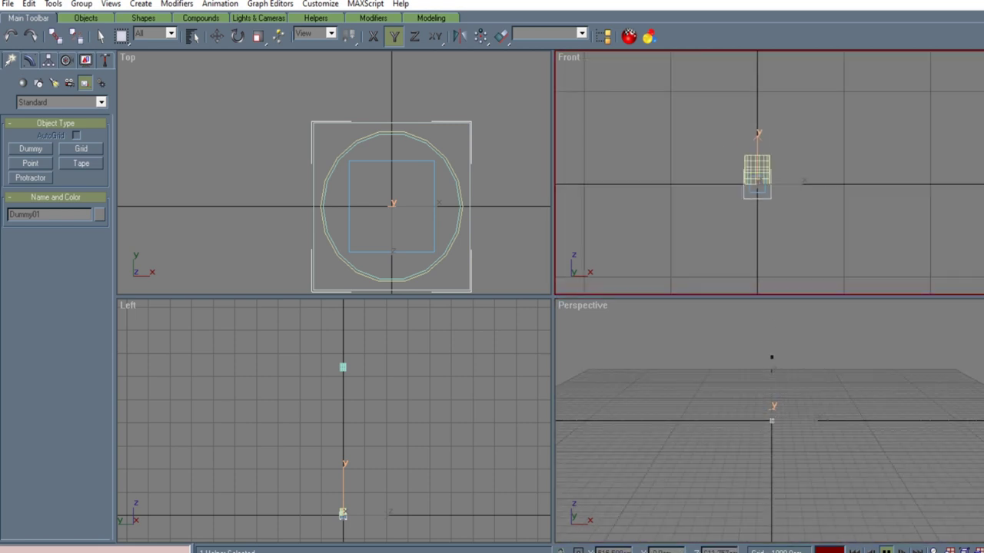
scroll(810, 153, down, 6)
middle_drag(785, 131, 808, 150)
scroll(781, 117, up, 3)
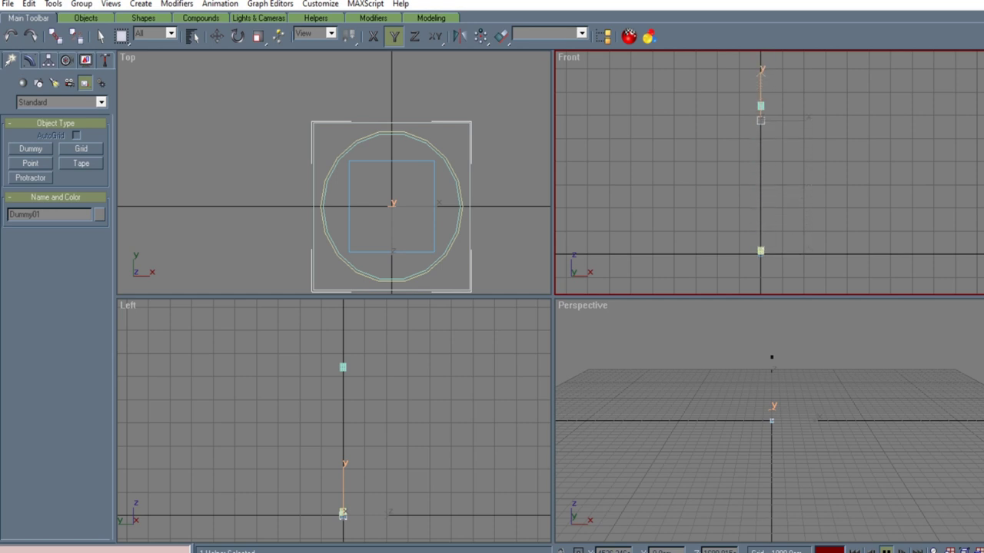
drag(760, 136, 760, 252)
key(w)
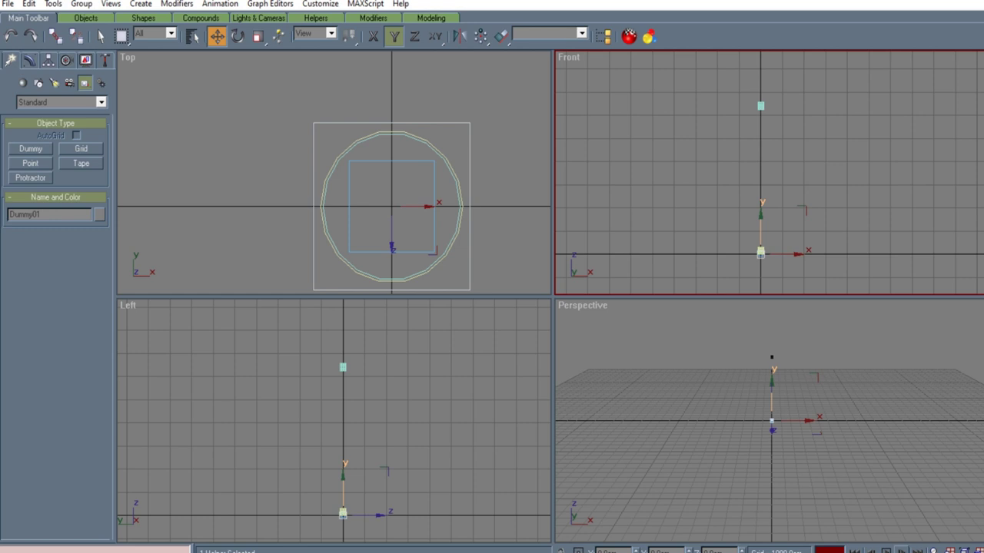
Step to the frame where the dummy sits far above the lens and lower it to the lens's base.
click(900, 550)
click(901, 551)
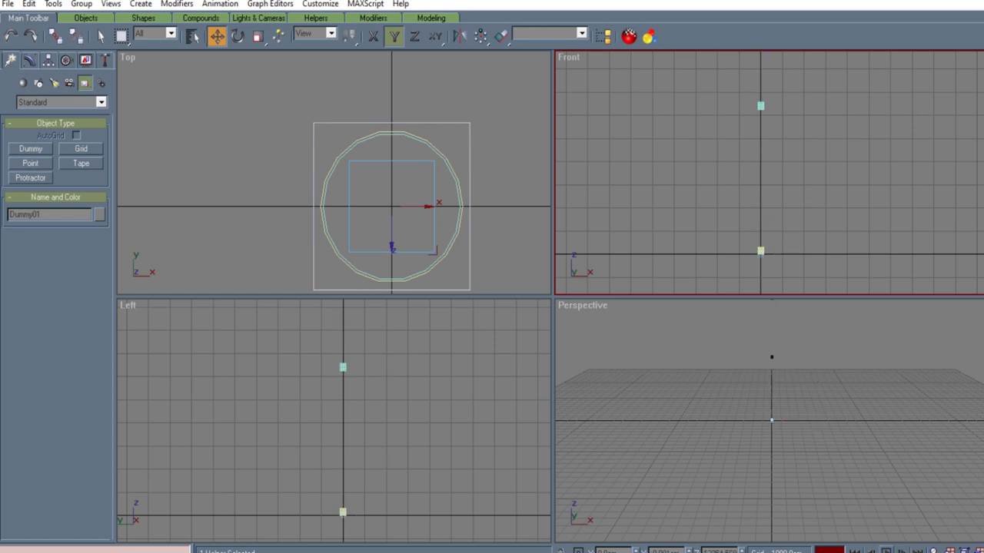
scroll(791, 110, down, 4)
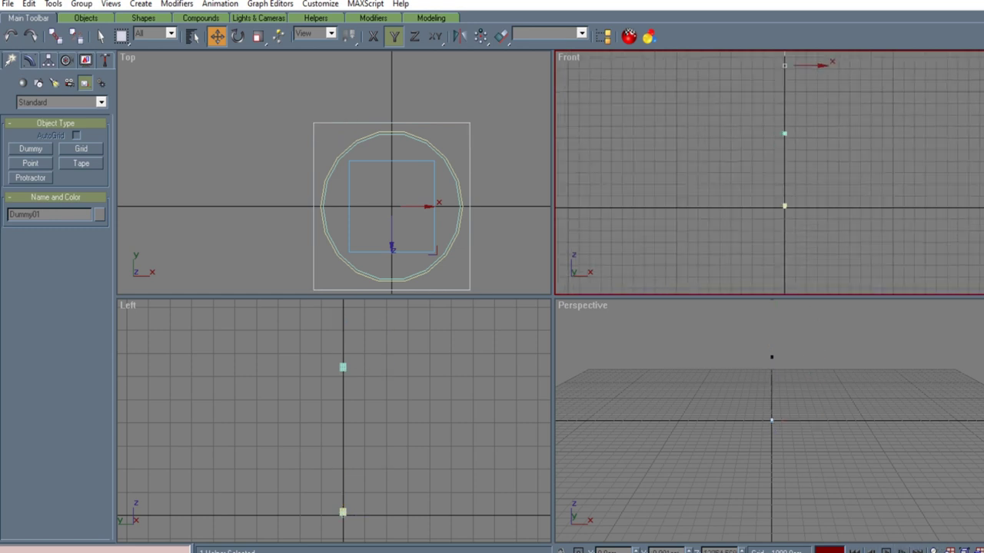
scroll(773, 74, up, 2)
middle_drag(793, 116, 795, 288)
scroll(805, 156, down, 4)
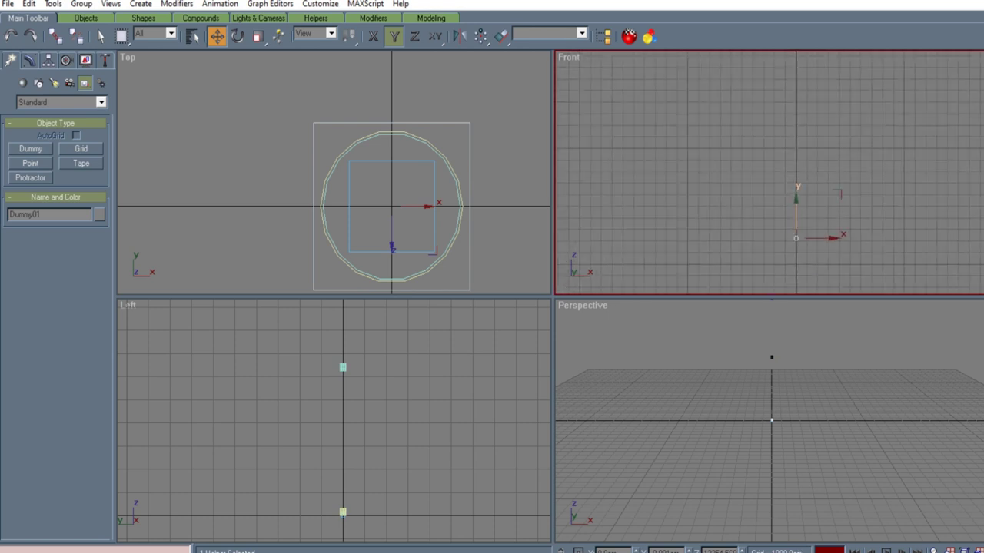
drag(802, 161, 801, 209)
scroll(799, 239, up, 5)
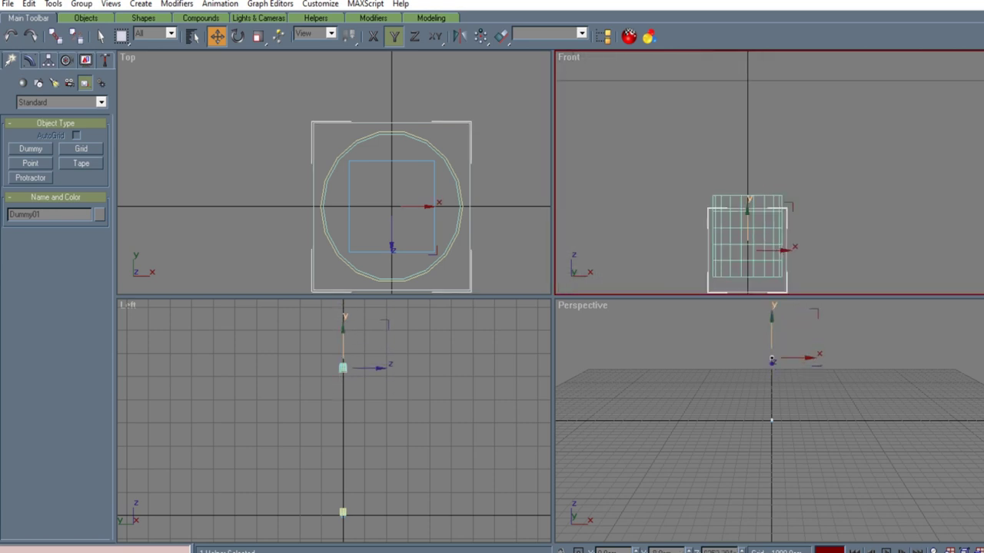
drag(747, 223, 747, 250)
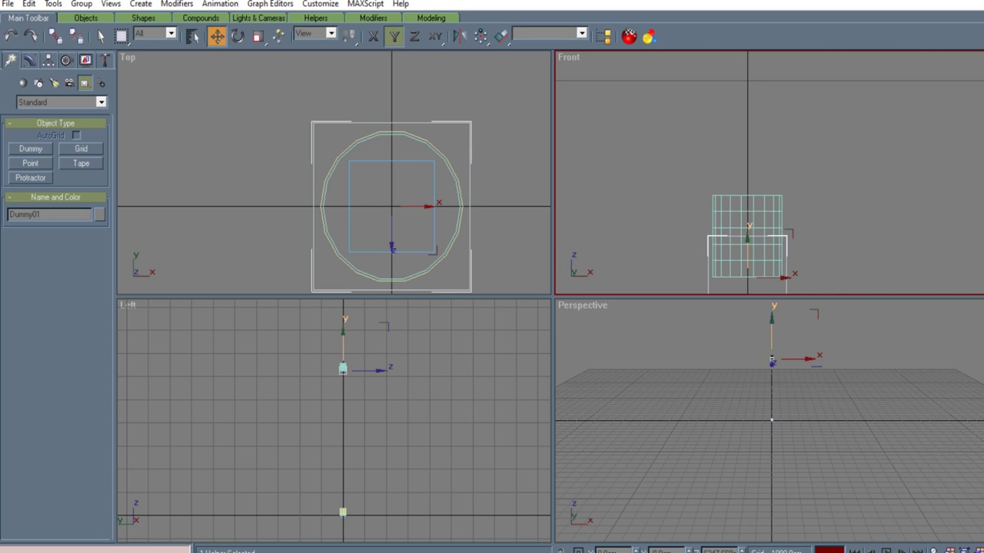
Fine-tune the corrected dummy's height so its centre sits on the lens's base, and save the scene.
drag(704, 552, 742, 551)
text(0)
double_click(720, 551)
text(0)
drag(748, 249, 747, 255)
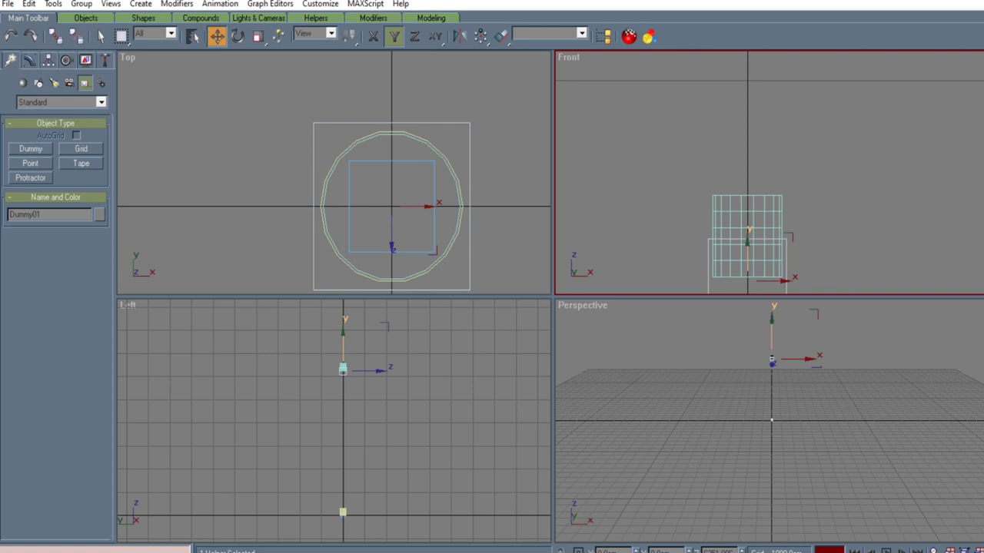
drag(748, 248, 748, 243)
click(8, 4)
click(27, 70)
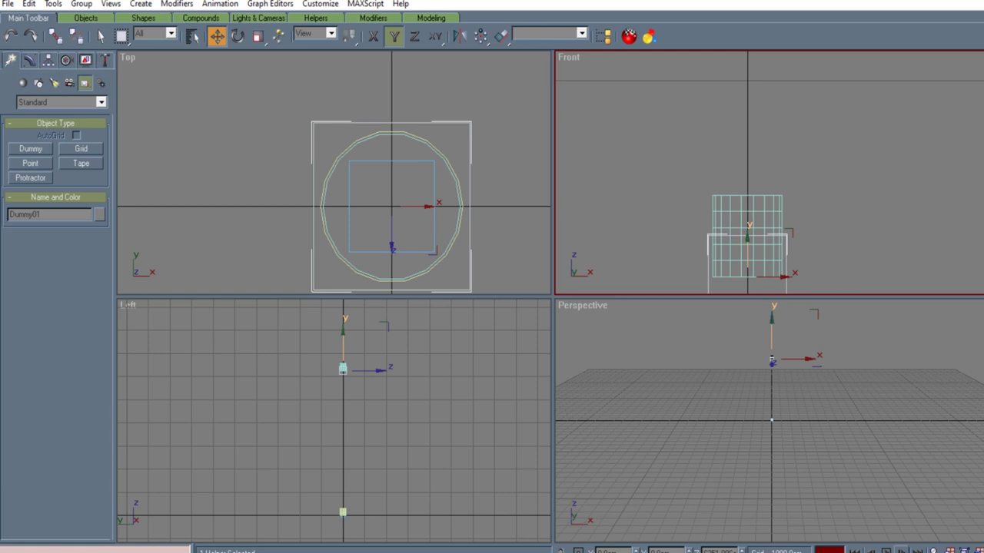
Correct the dummy's height on the following frames, entering Z position 0 and realigning it with the lens's base.
drag(747, 248, 748, 283)
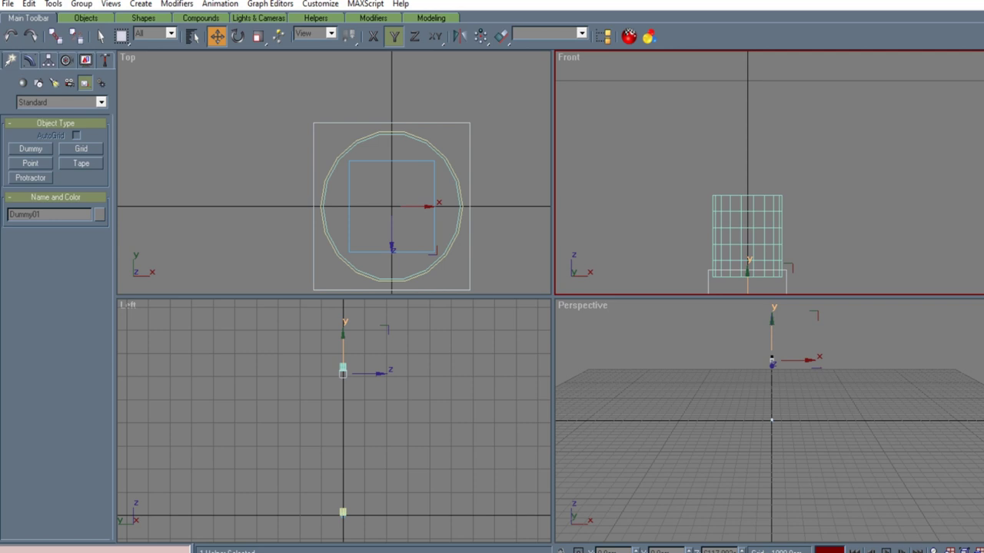
double_click(719, 551)
text(0)
drag(747, 273, 747, 237)
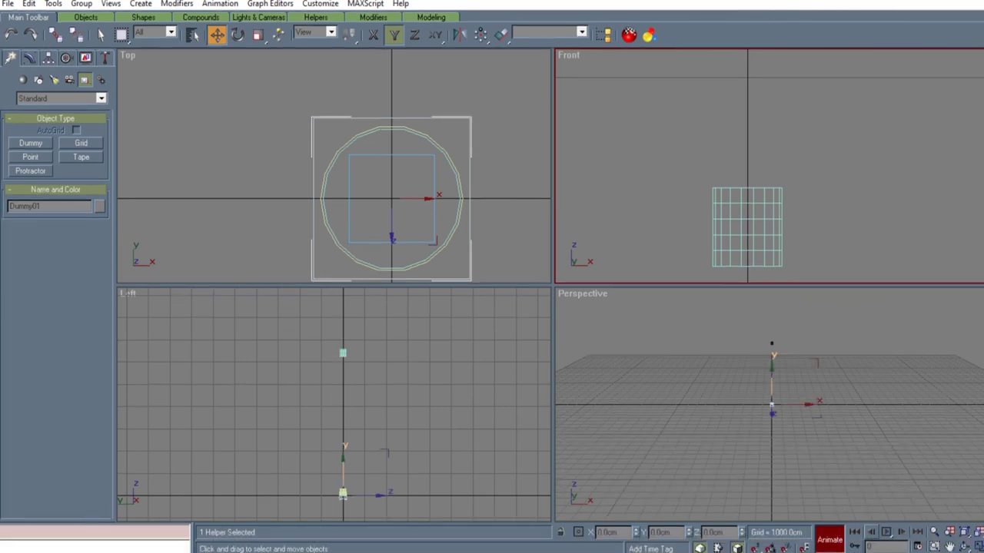
Play back the corrected animation, return to frame 0, and save the scene.
click(886, 532)
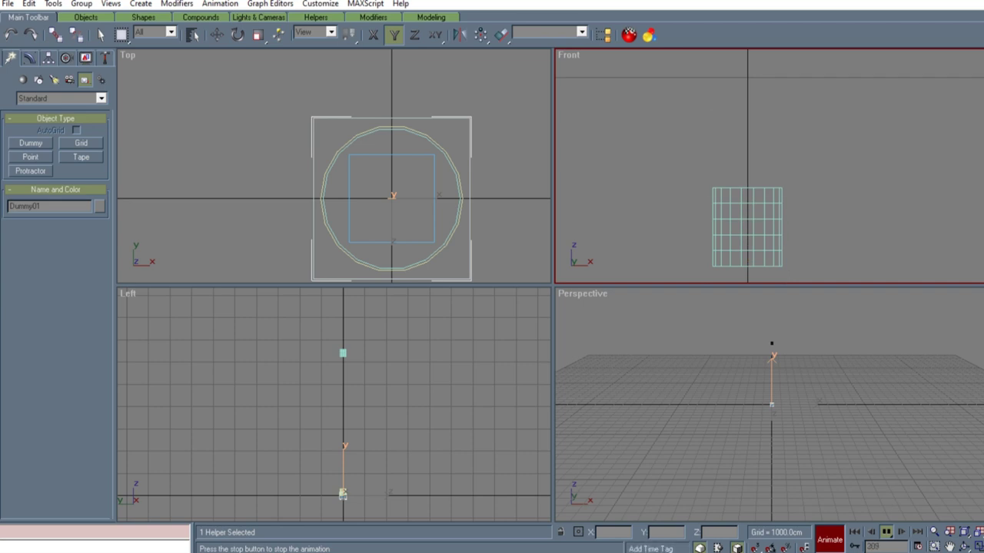
key(w)
drag(878, 547, 866, 546)
text(317)
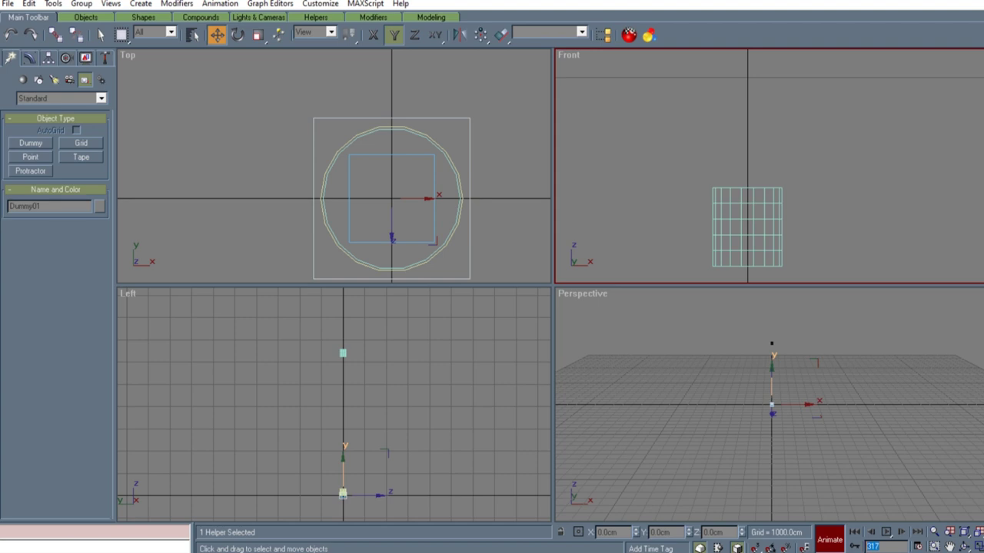
click(854, 532)
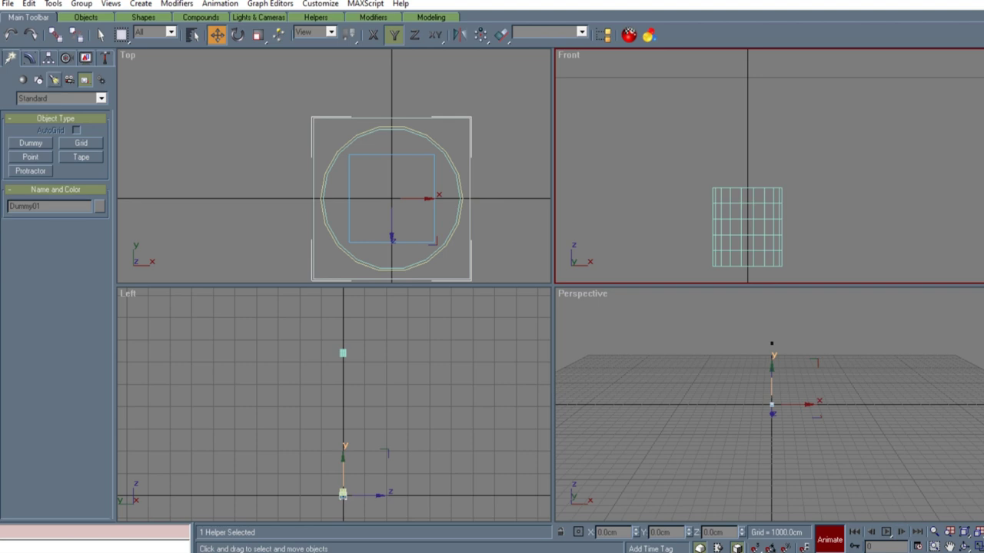
click(8, 3)
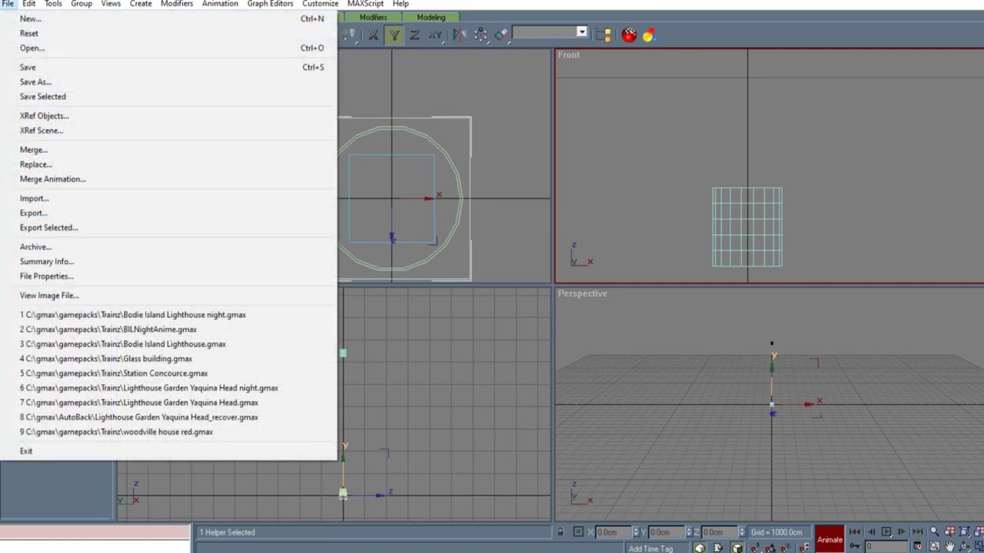
click(27, 67)
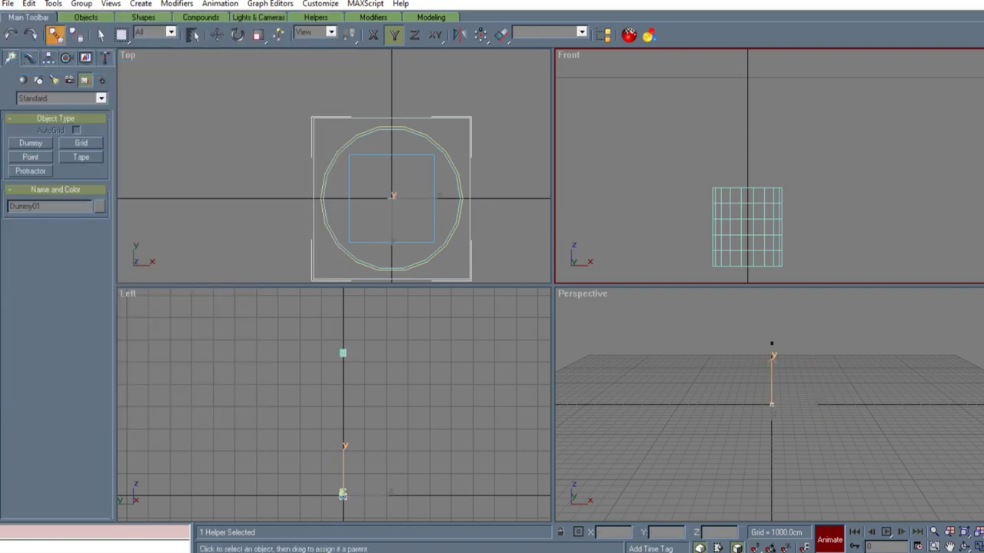
Link the beam object to Dummy01 as its parent, choosing the parent by name.
click(325, 220)
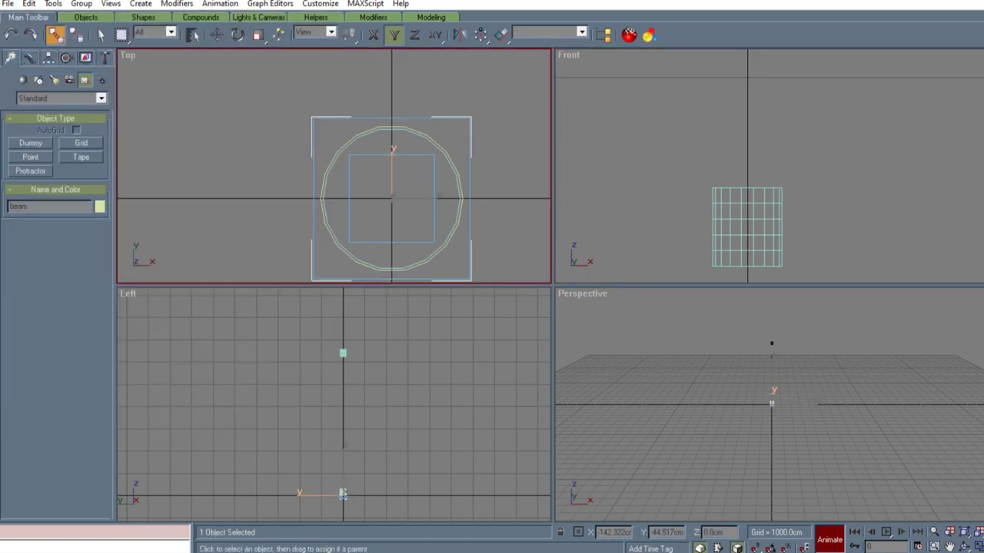
click(324, 221)
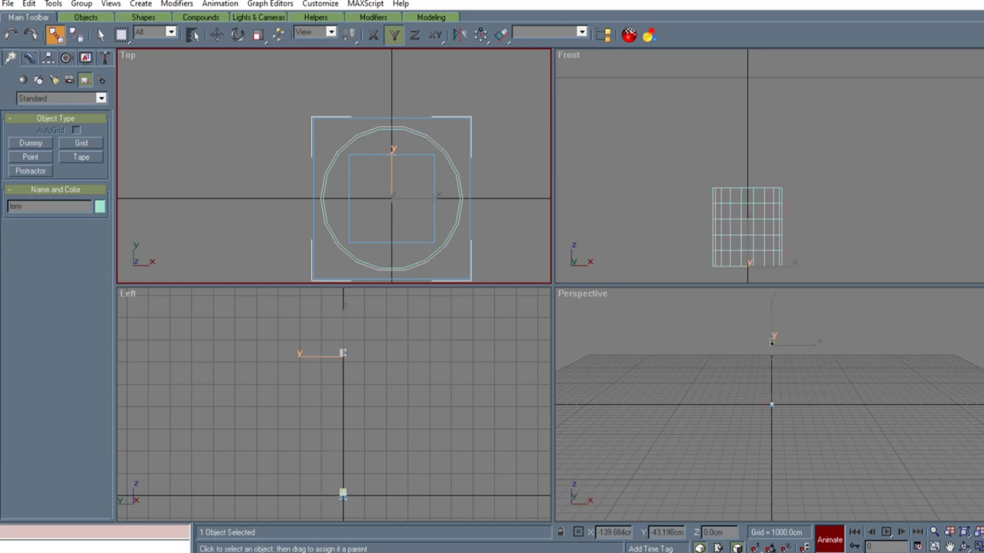
click(326, 224)
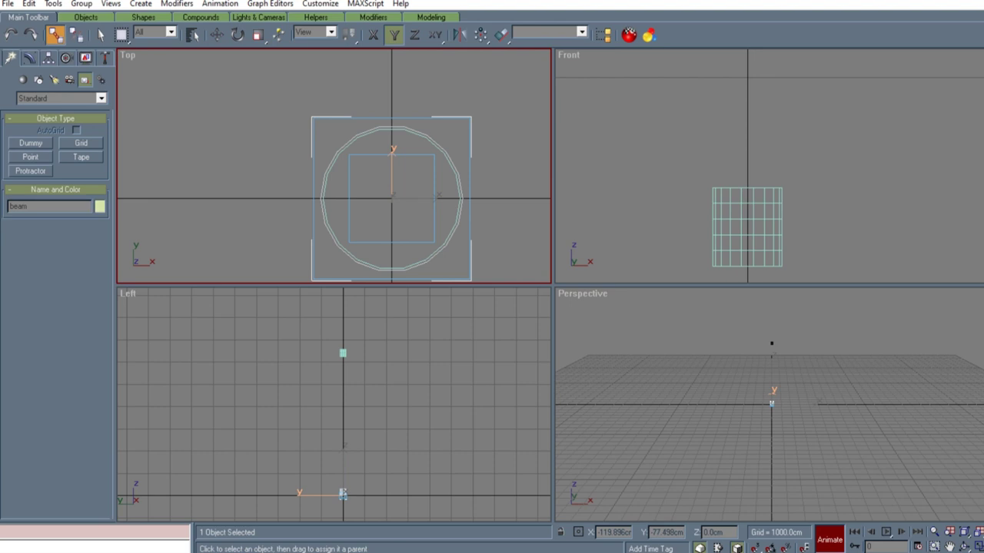
click(334, 239)
click(330, 224)
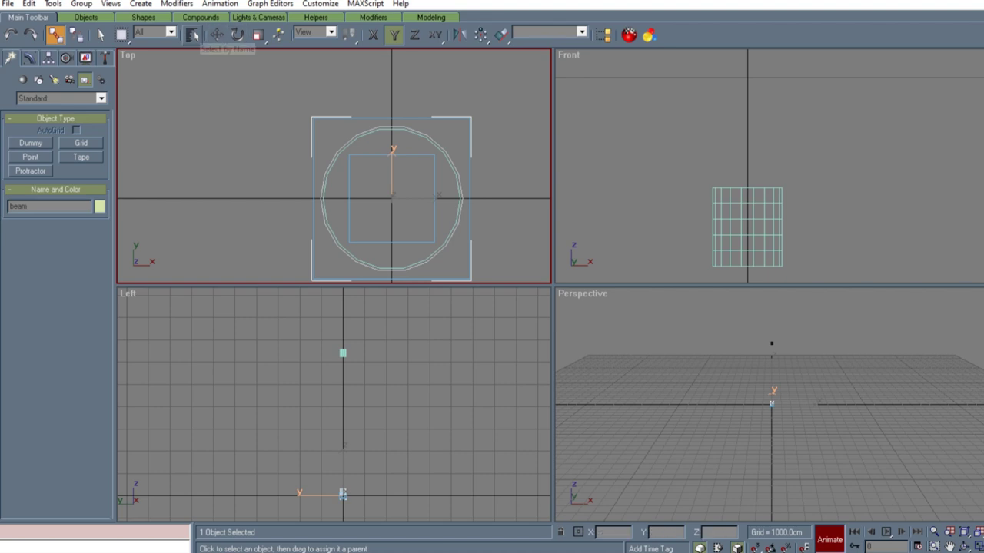
click(192, 35)
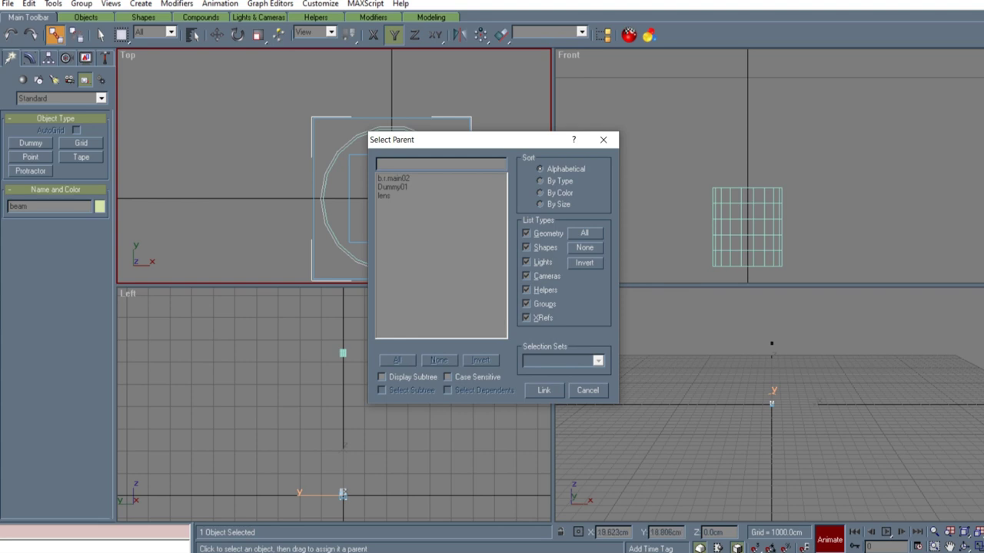
double_click(393, 187)
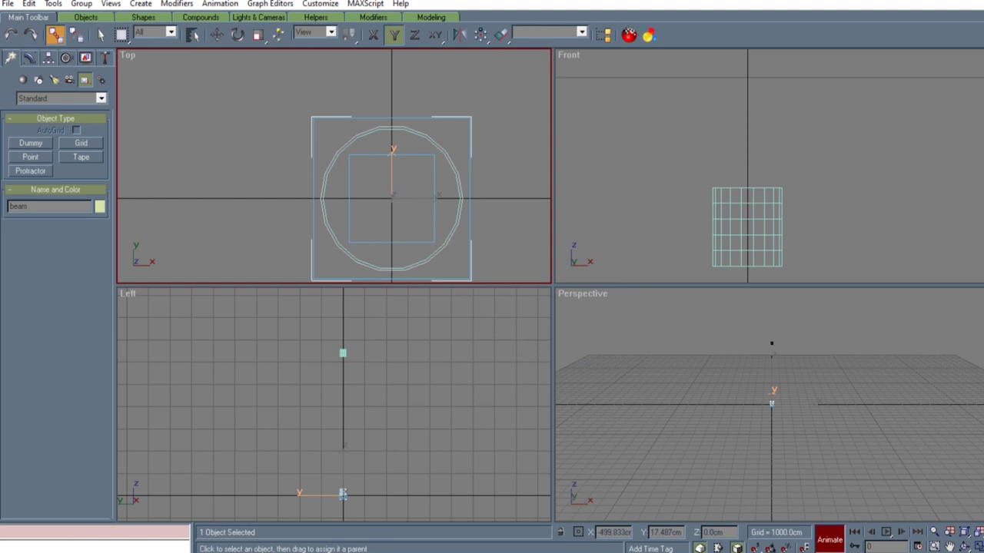
click(313, 202)
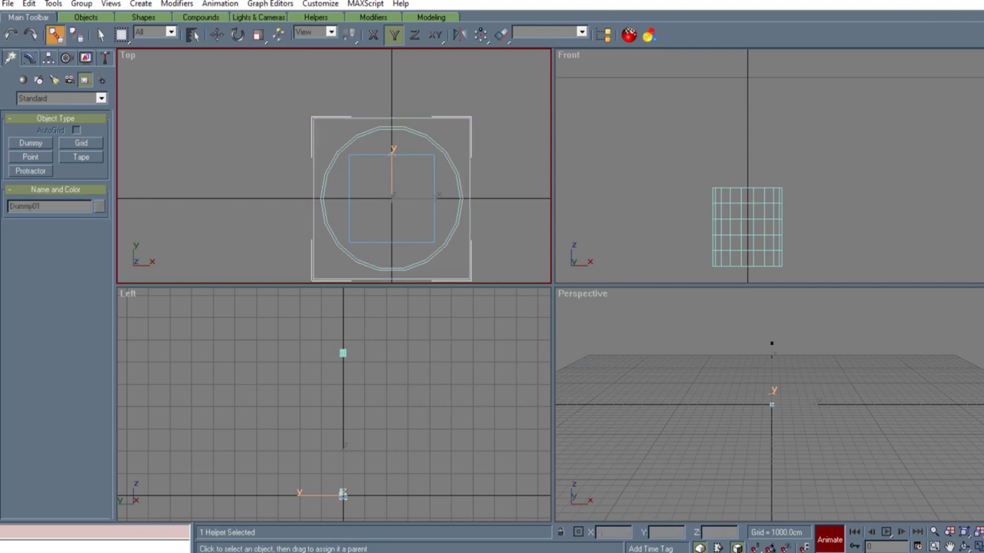
Rename Dummy01 as b.r.beam and try to link the beam object to it through the list of parents.
double_click(31, 206)
text(beam)
click(337, 154)
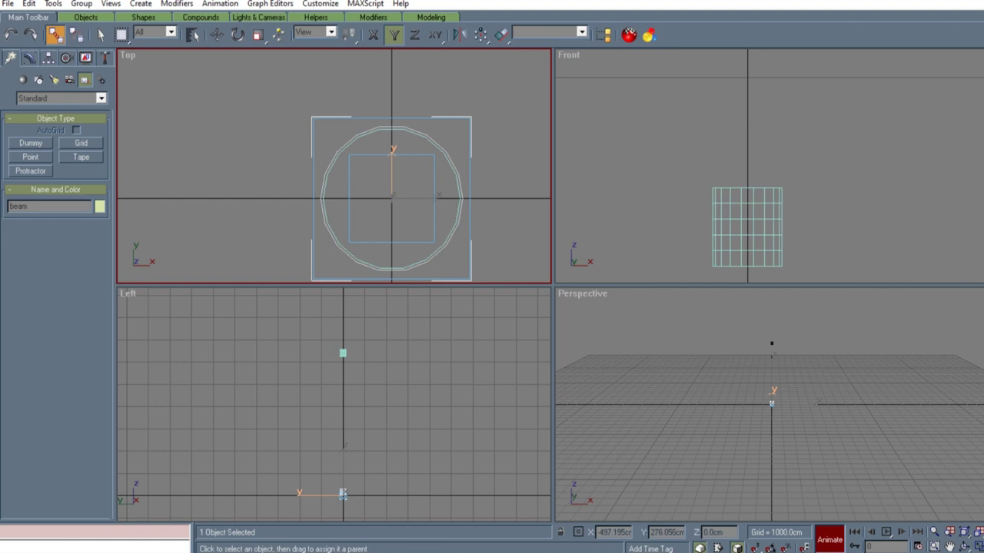
click(192, 35)
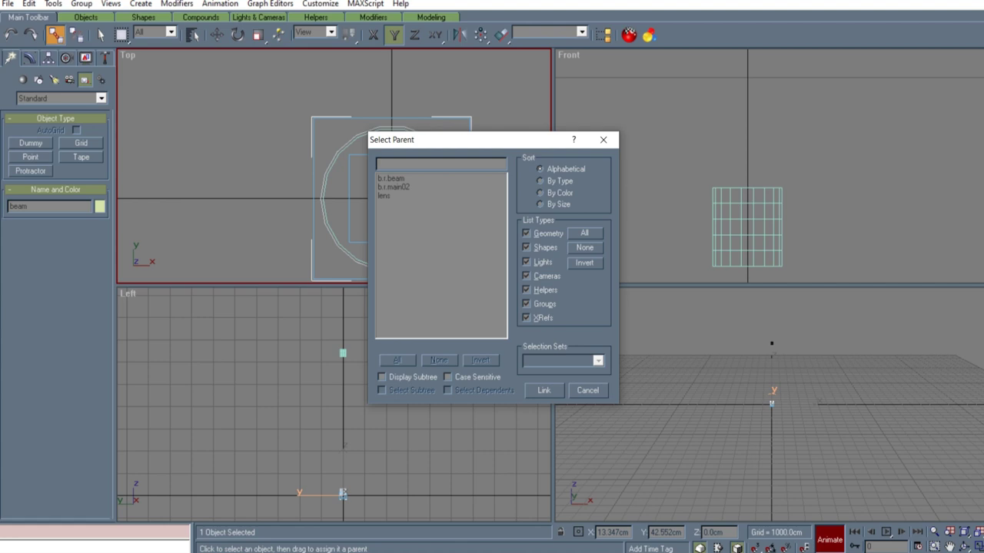
click(587, 391)
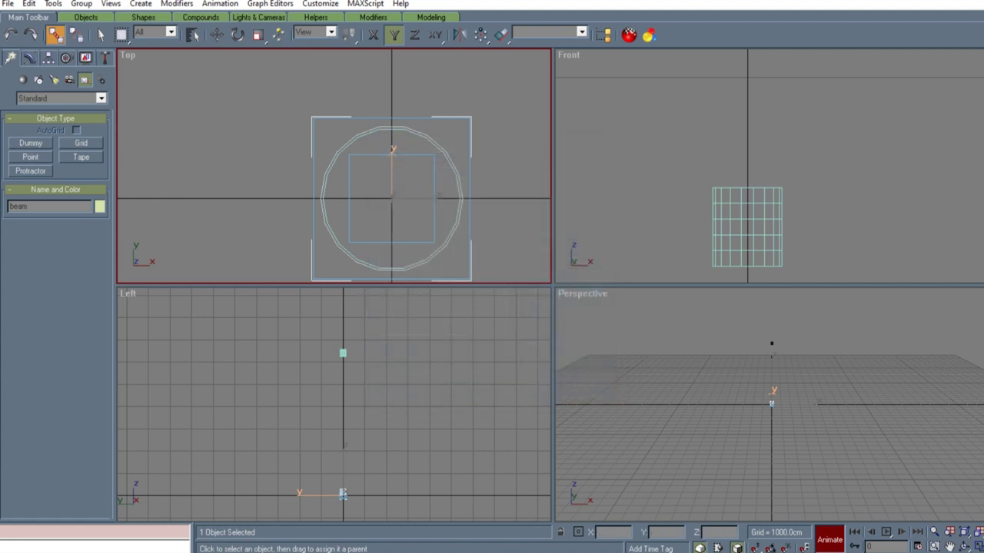
Rename the dummy around the beam as b.r.main01.
click(470, 149)
drag(38, 206, 20, 206)
text(main01)
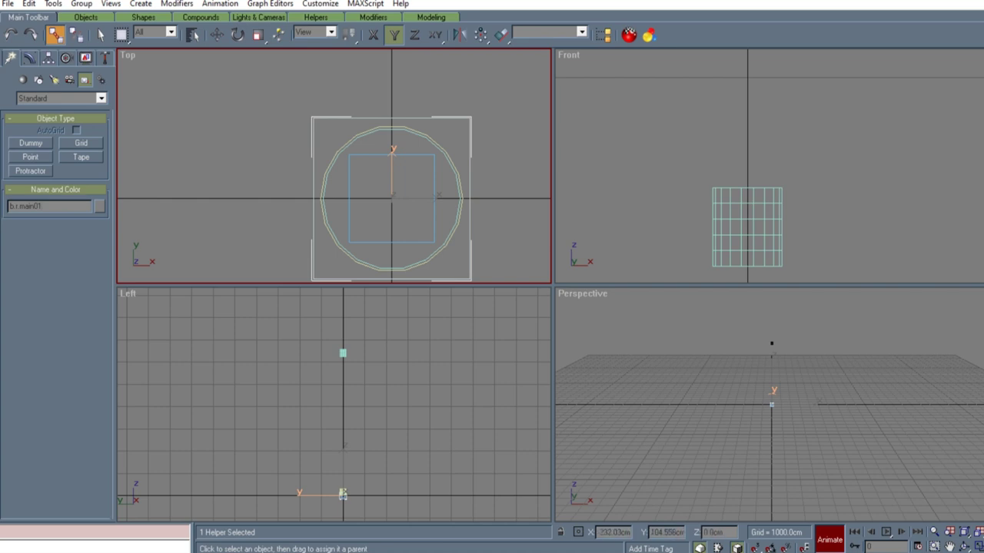
Link the beam object to b.r.main01 as its parent, choosing the parent by name.
click(333, 161)
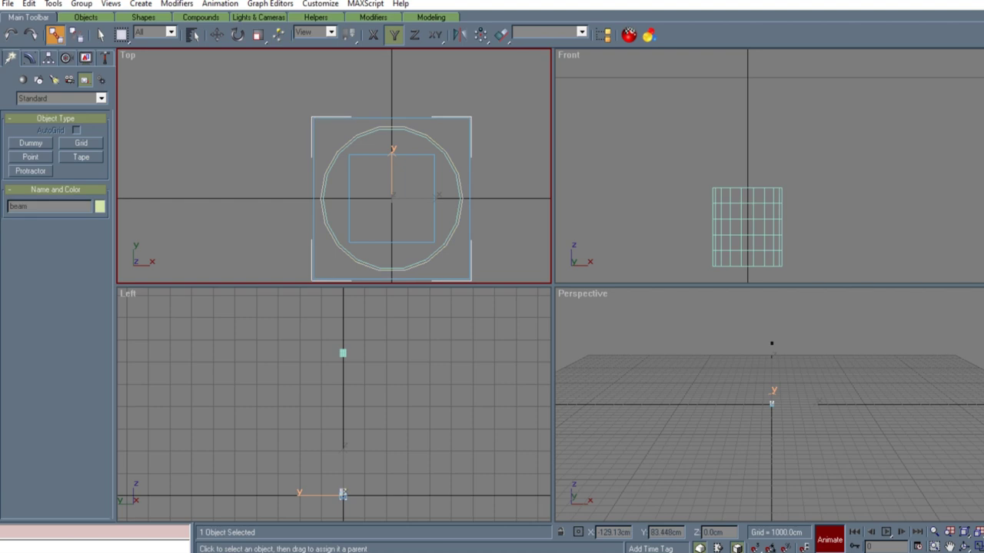
key(h)
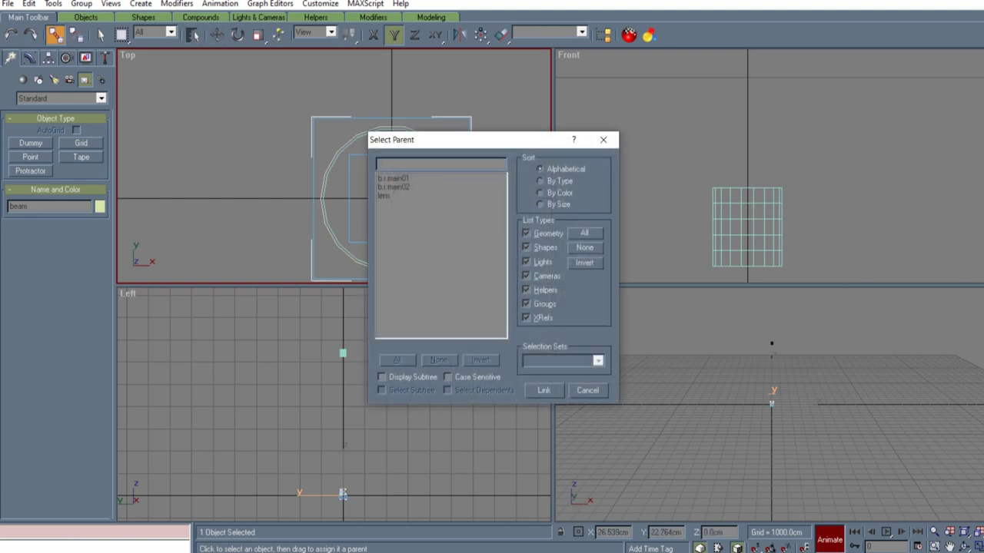
click(394, 178)
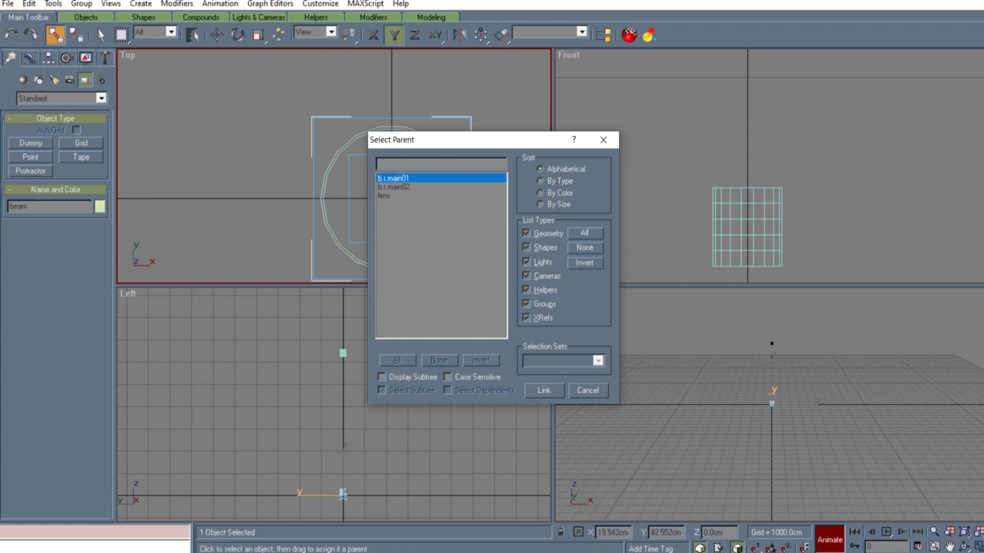
click(543, 390)
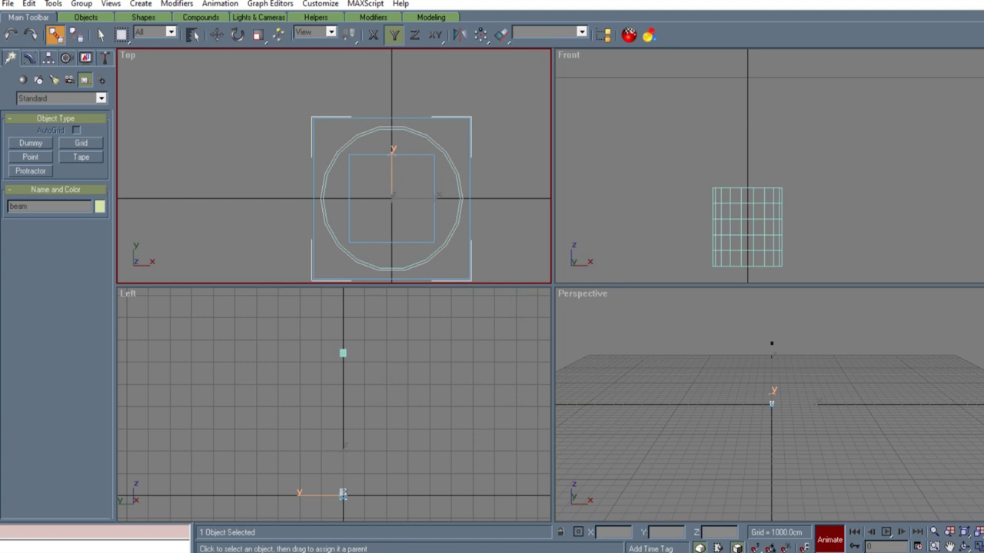
Turn off Animate mode, play back the linked animation in several stretches, and return to frame 0.
key(n)
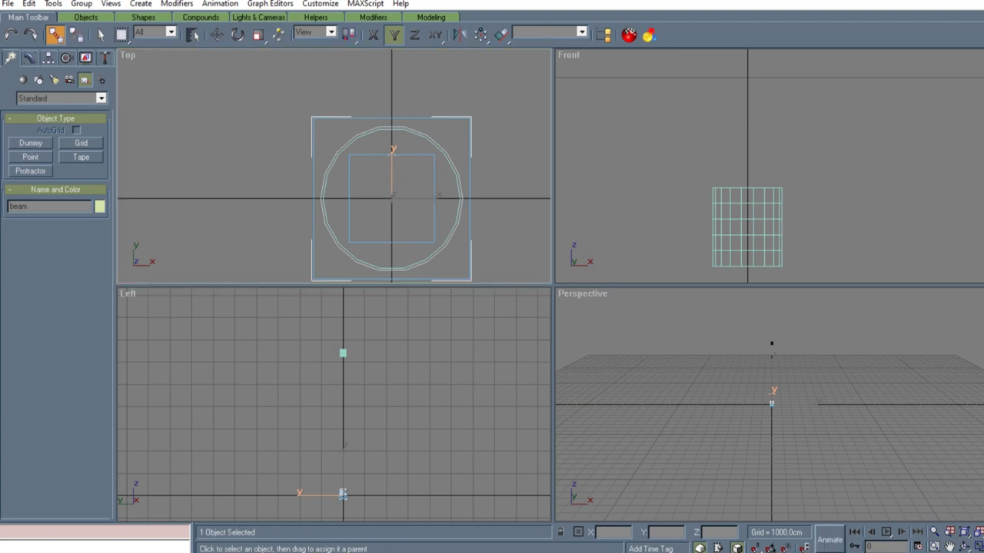
key(slash)
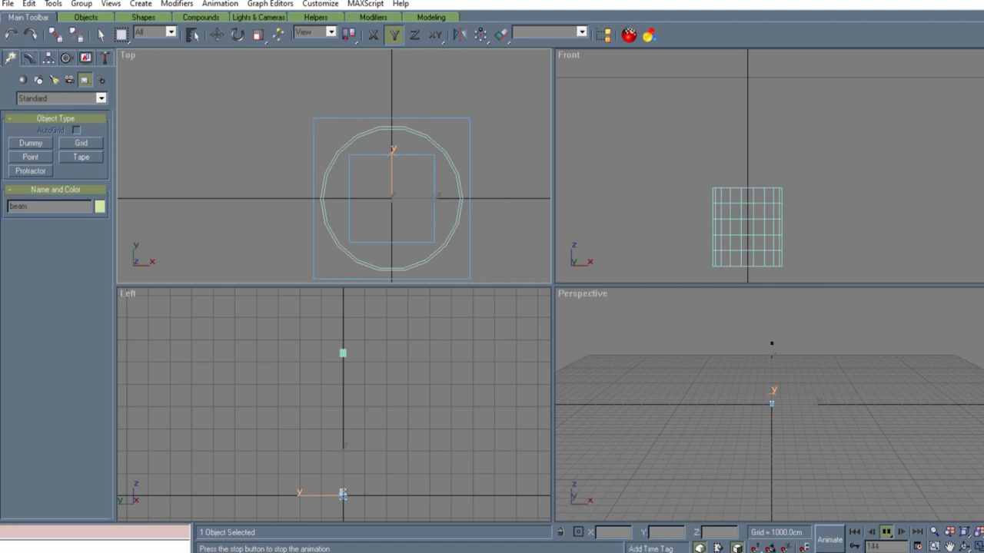
key(slash)
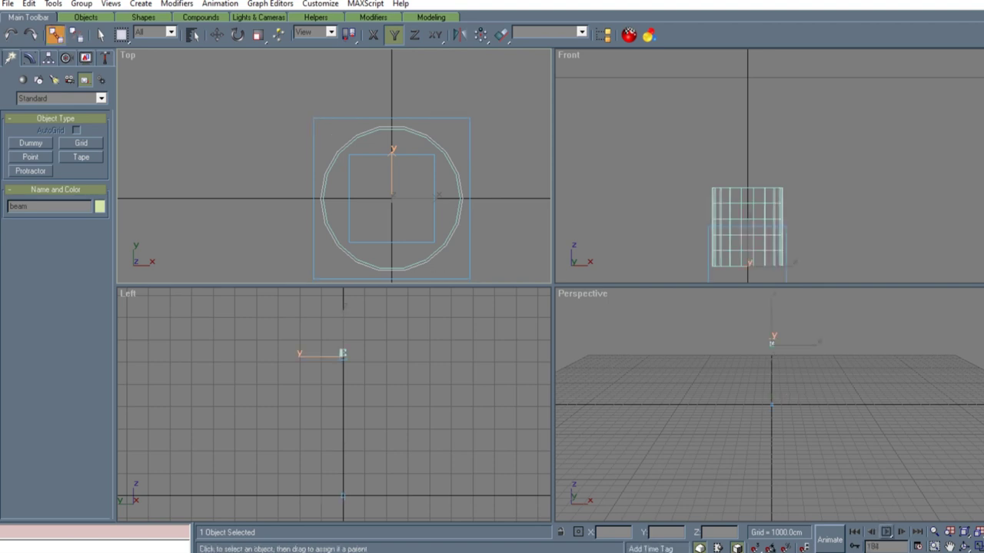
key(slash)
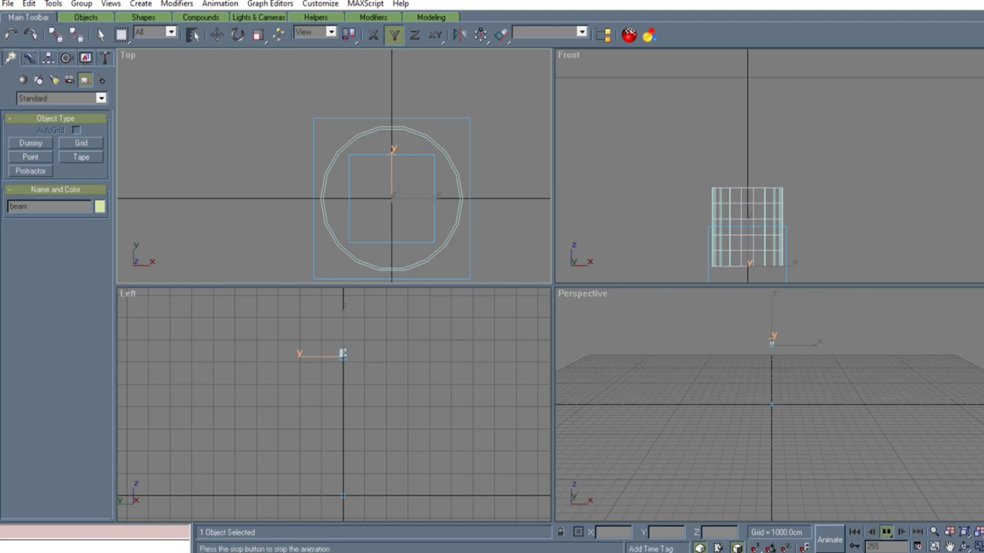
key(slash)
key(slash)
key(slash)
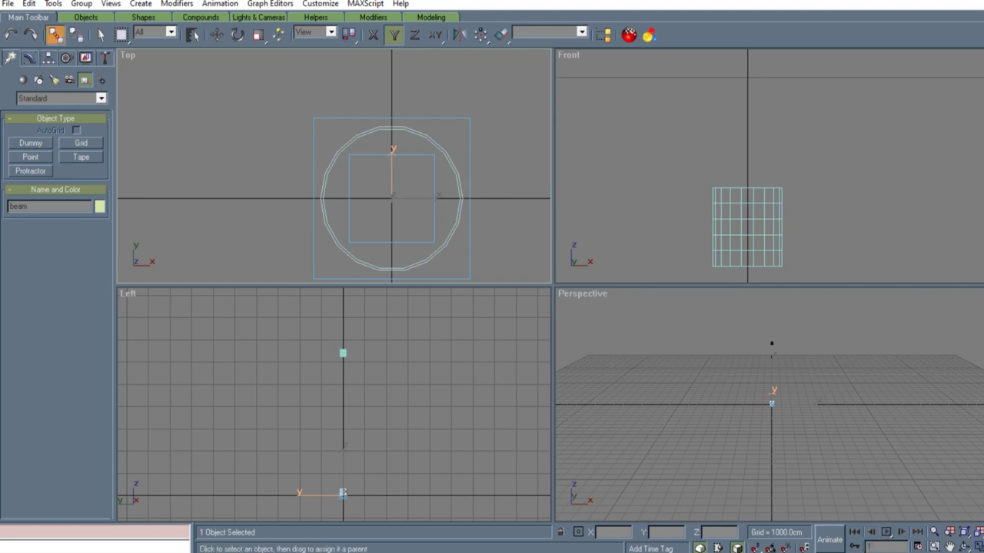
click(871, 532)
click(870, 532)
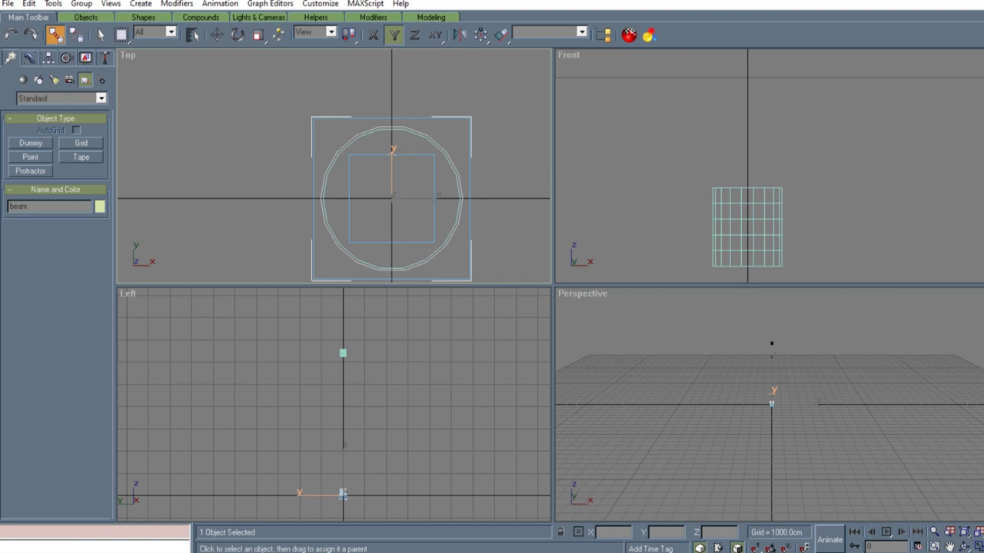
Deselect everything and replay the animation, watching the beam and dummy move between the ground and the lens.
click(661, 220)
click(886, 532)
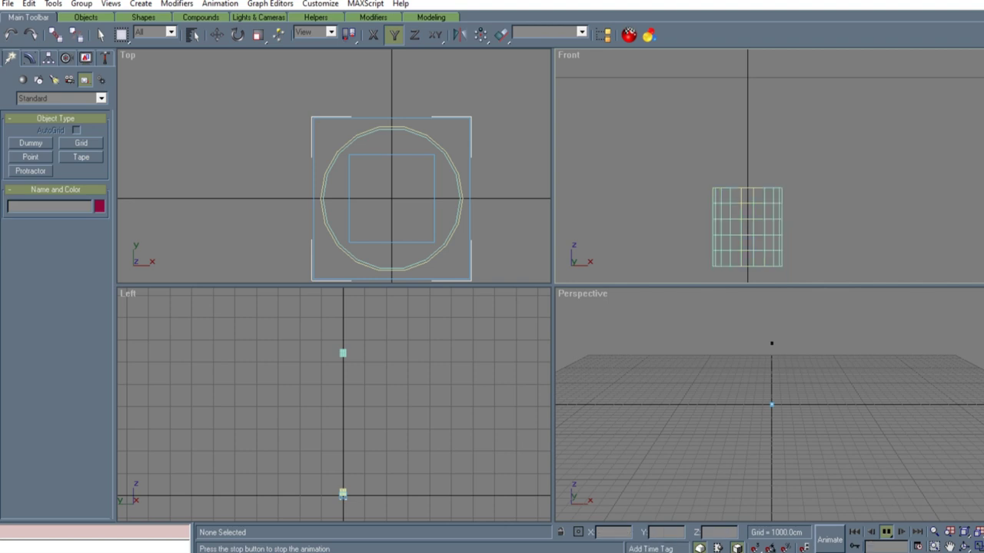
click(55, 34)
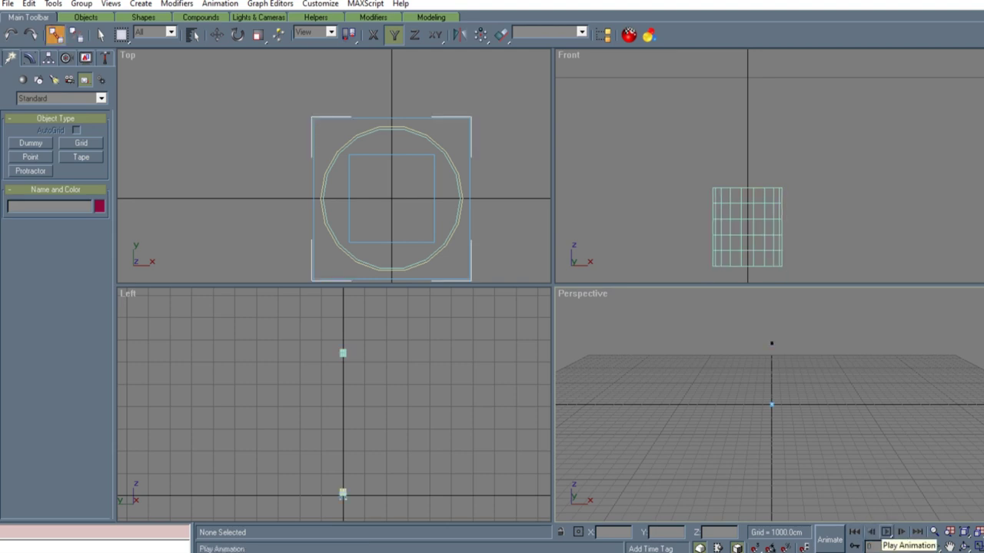
click(884, 532)
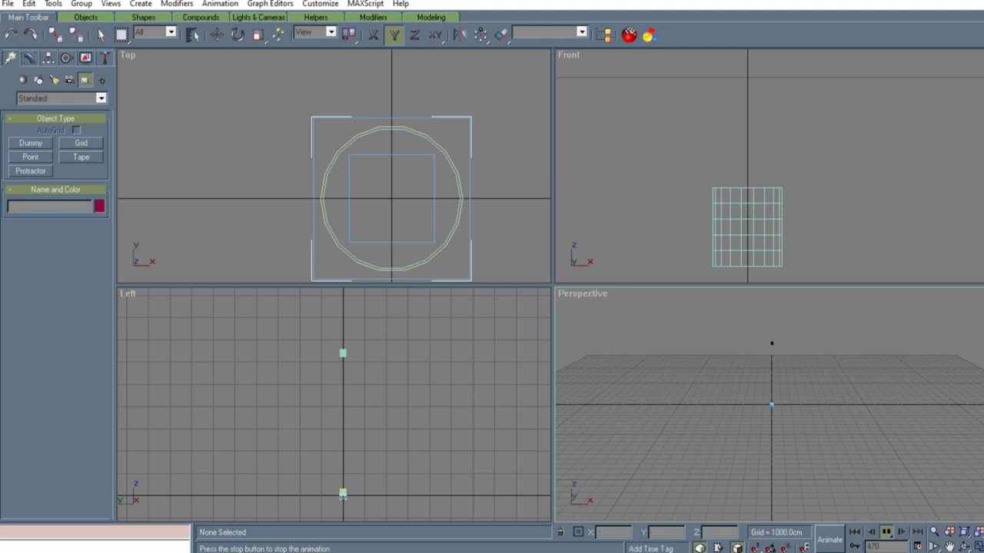
click(55, 34)
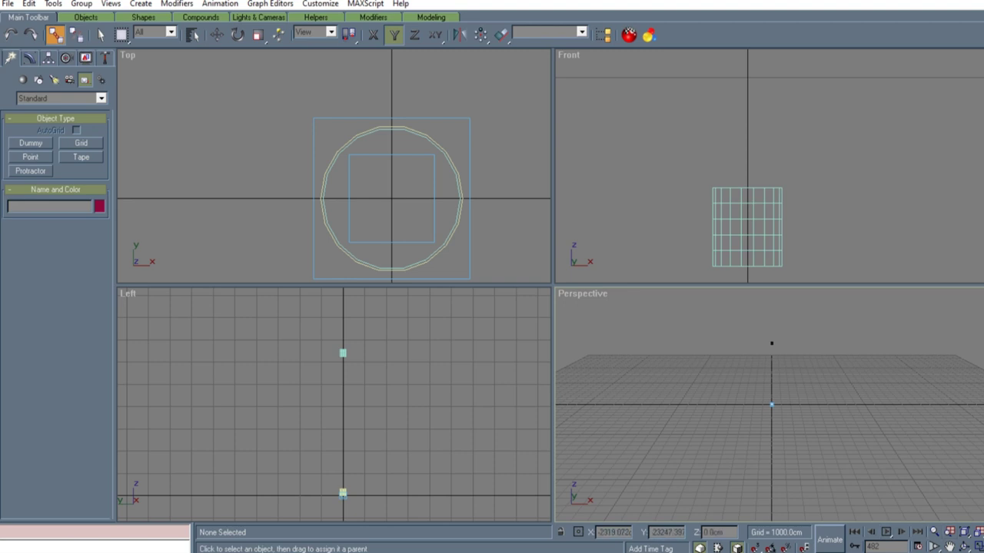
Select b.r.main01, turn on Animate mode, and check the dummy's position at frames 222 and 223.
click(314, 153)
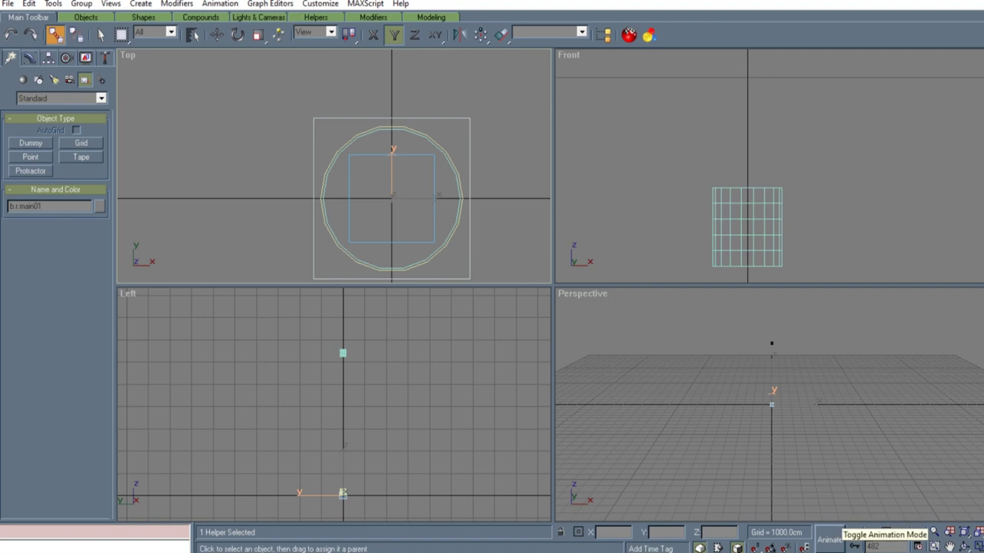
click(829, 539)
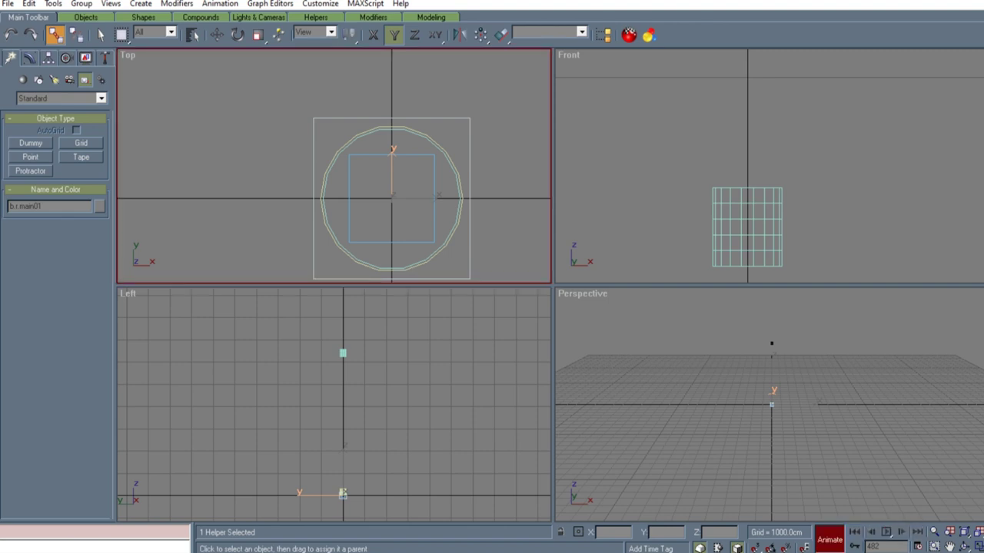
double_click(874, 547)
text(222)
key(Return)
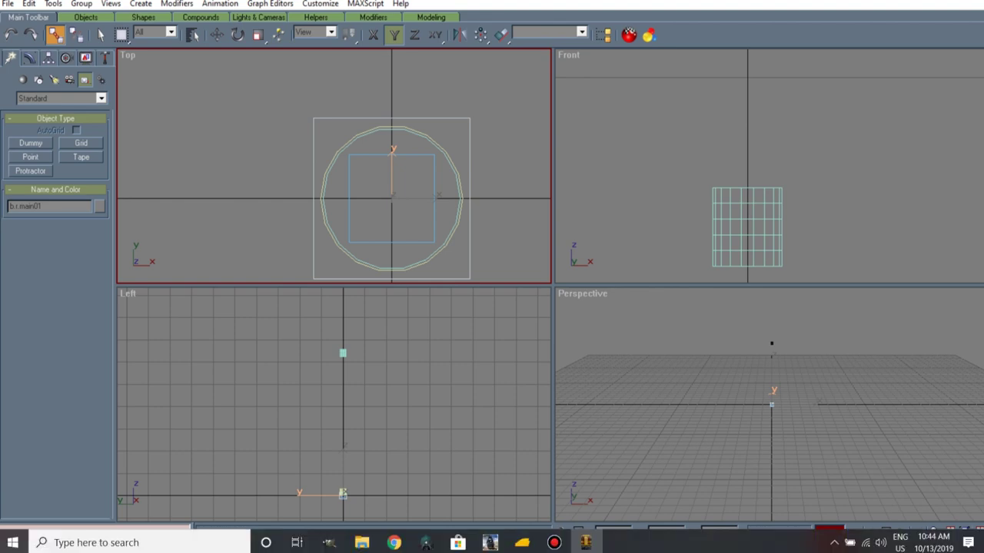
click(901, 532)
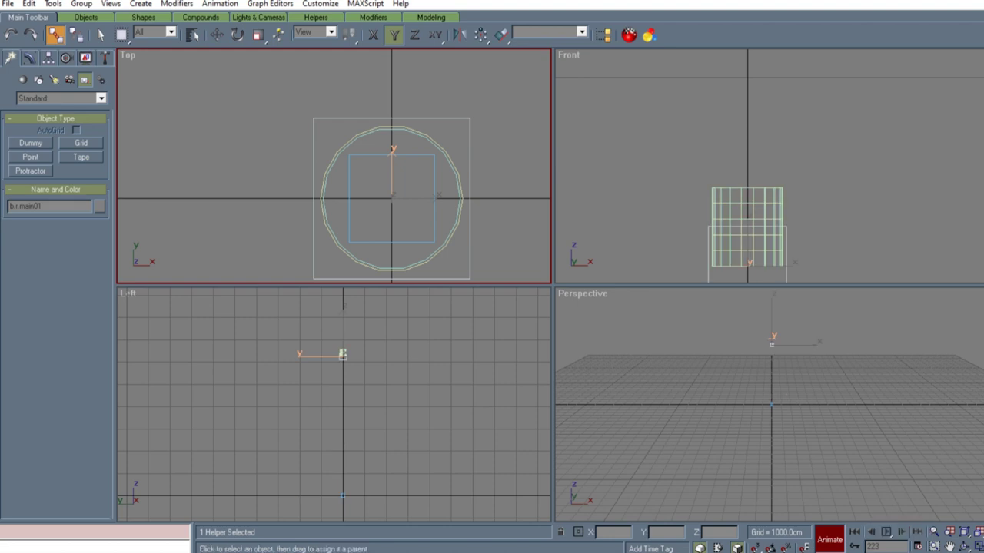
Check b.r.main01 frame by frame from 140 and set its Z position to 6251.098 cm at frame 152.
key(w)
key(w)
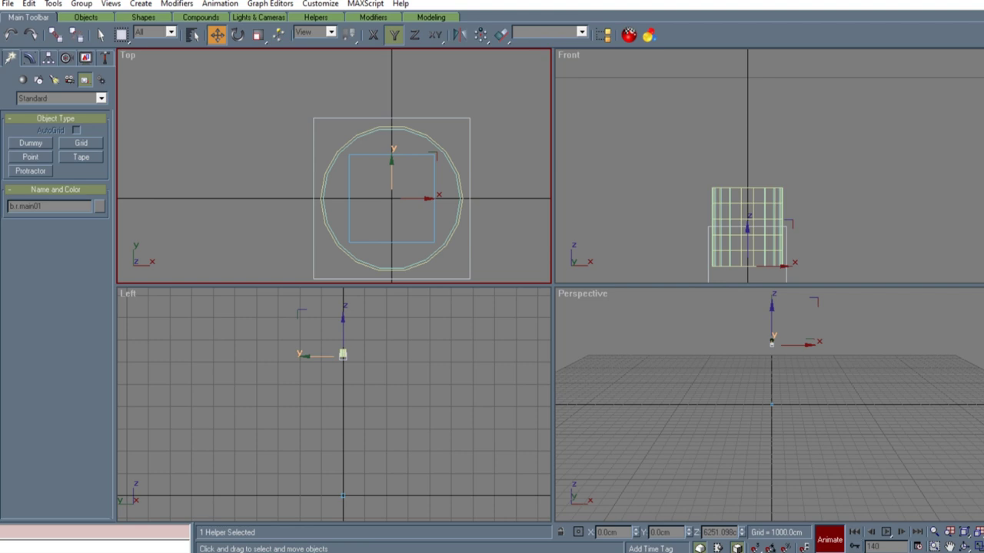
click(901, 532)
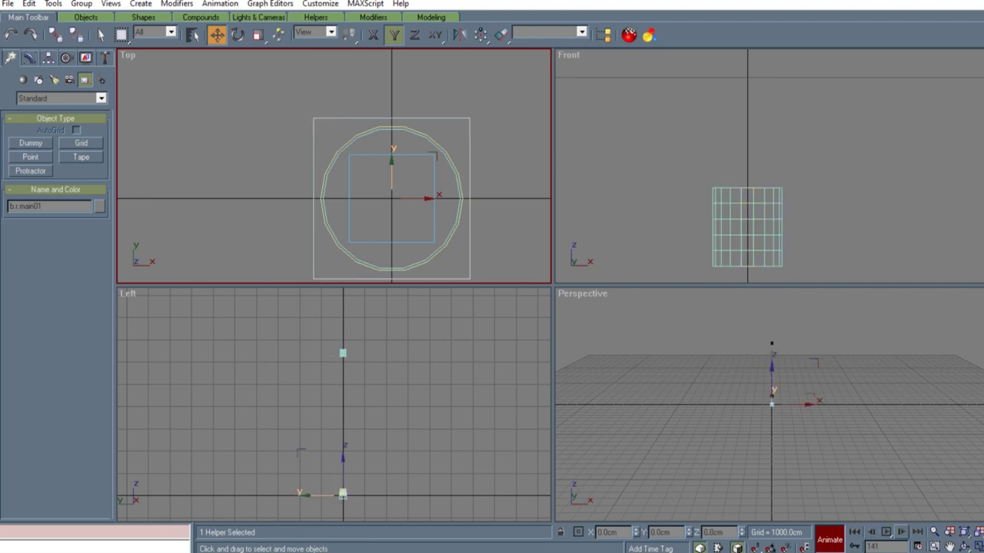
click(901, 532)
click(902, 532)
click(902, 532)
click(902, 532)
click(900, 532)
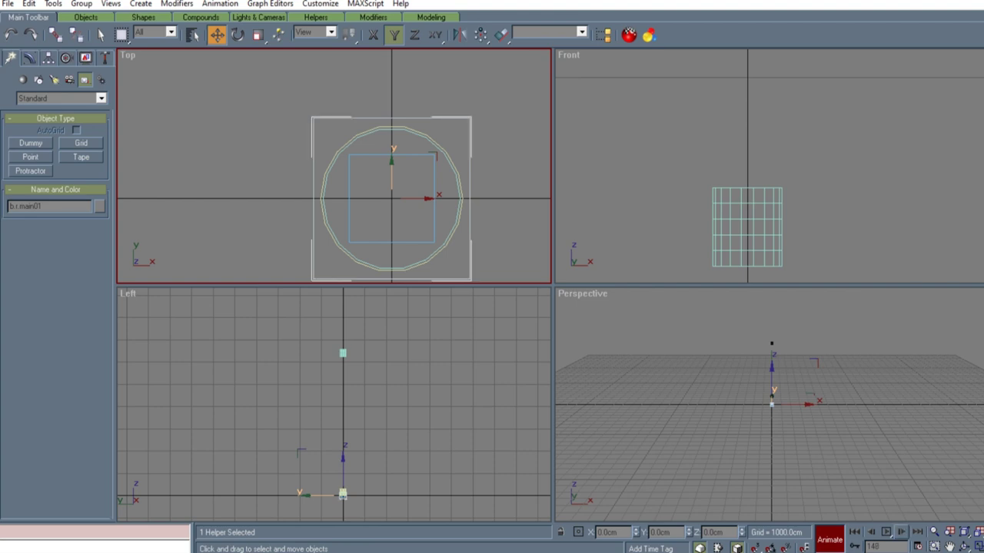
click(901, 531)
click(900, 532)
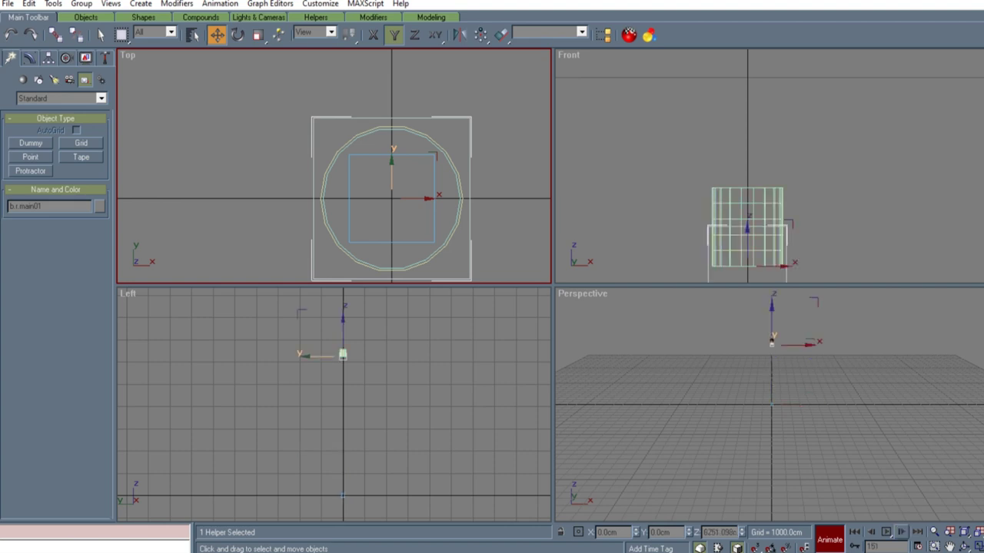
click(901, 532)
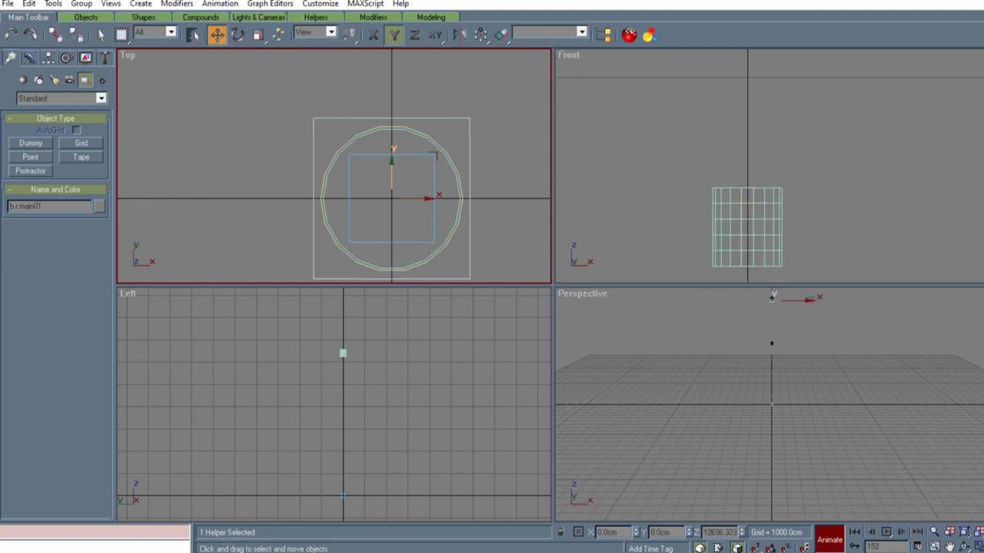
drag(703, 533, 746, 532)
text(6251.098)
key(Return)
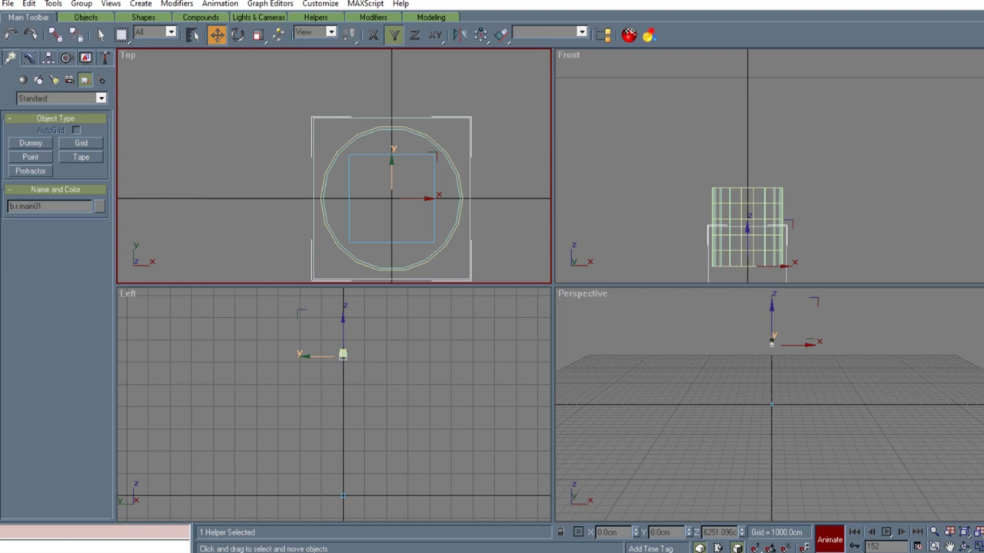
Deselect the dummy, turn off Animate mode, and play back the corrected animation from frame 0.
middle_drag(391, 198, 387, 206)
click(772, 344)
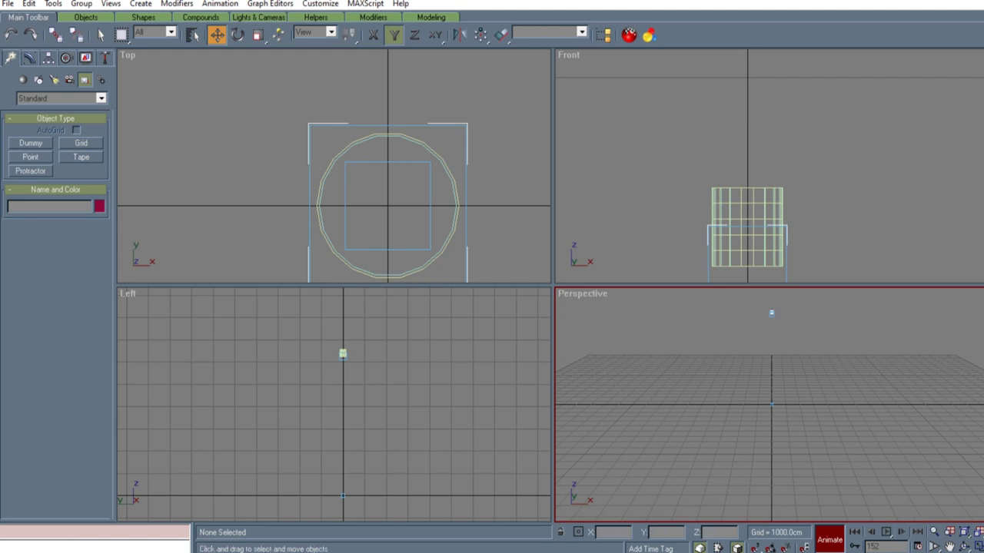
click(768, 154)
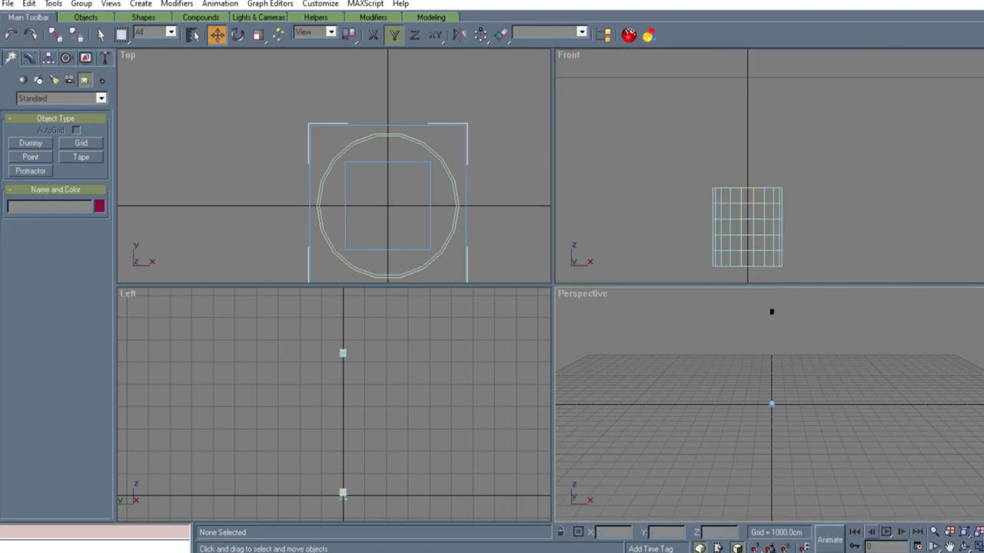
click(887, 532)
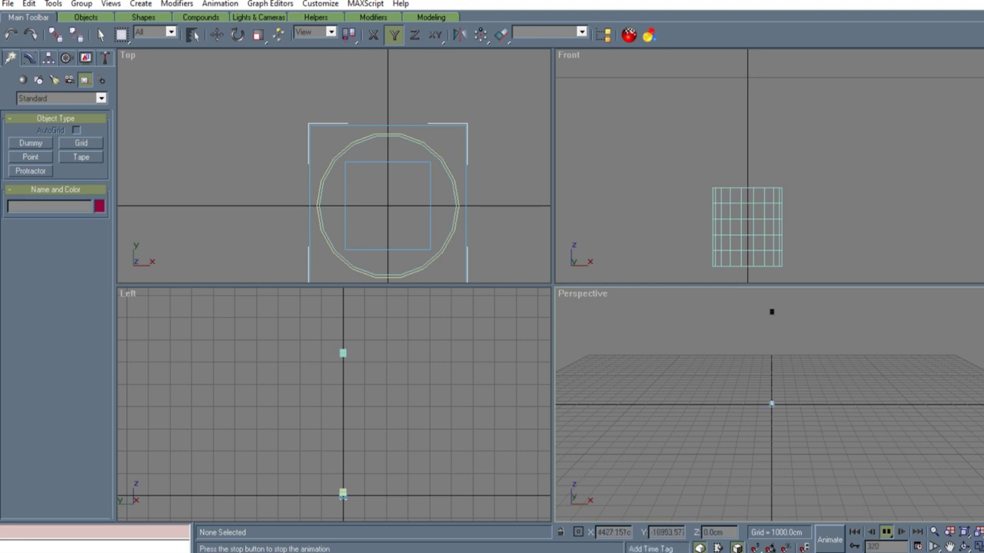
click(886, 532)
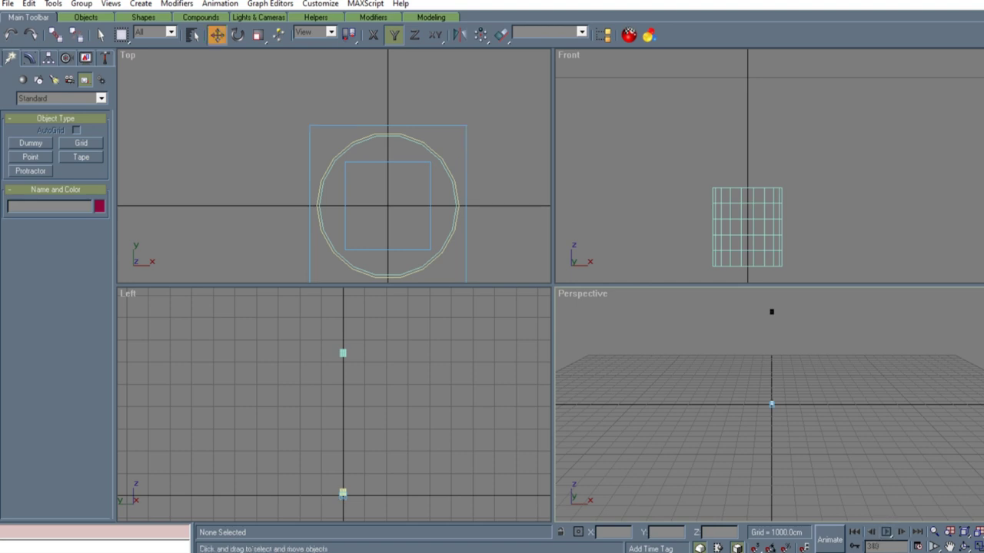
Return the animation to frame 0 and save the scene.
double_click(873, 547)
key(BackSpace)
text(0)
key(Return)
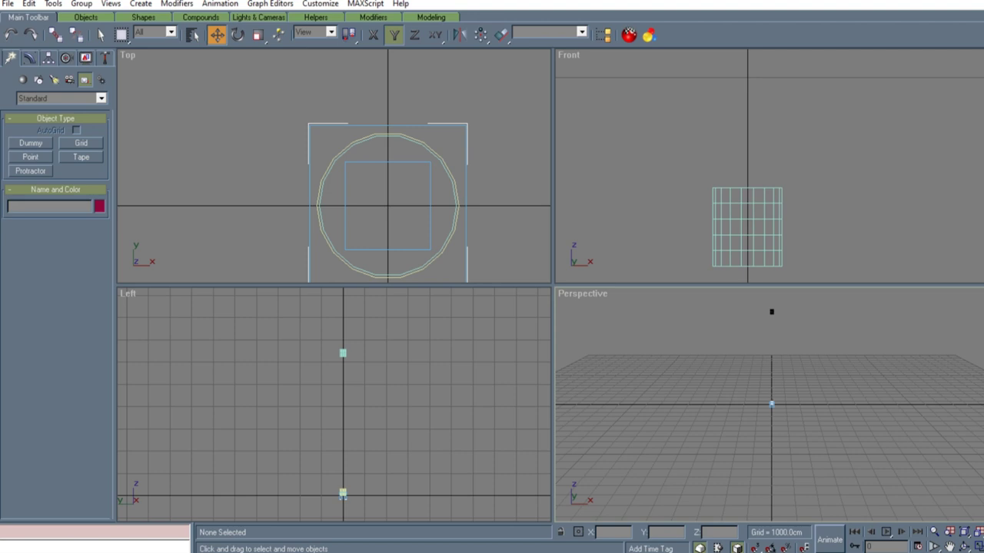
click(8, 4)
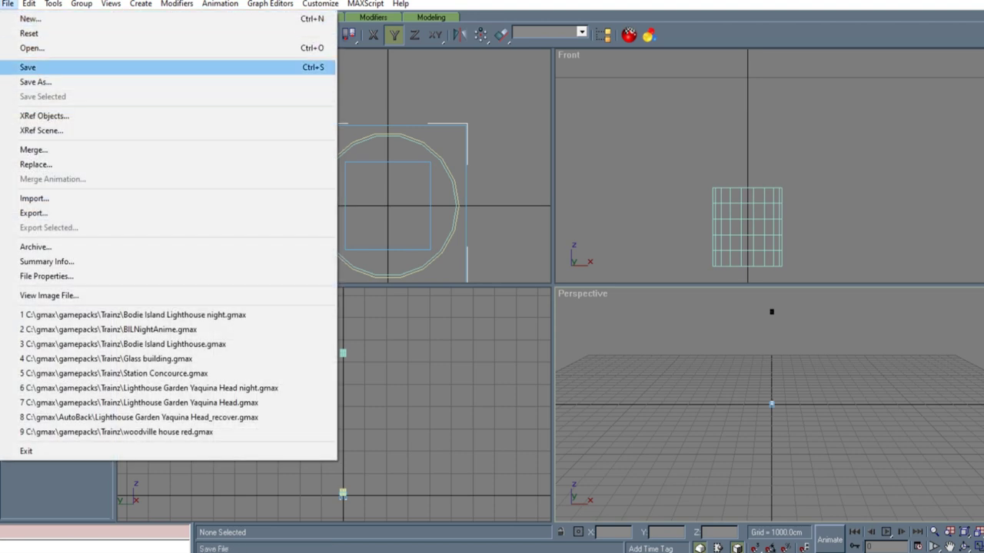
click(29, 68)
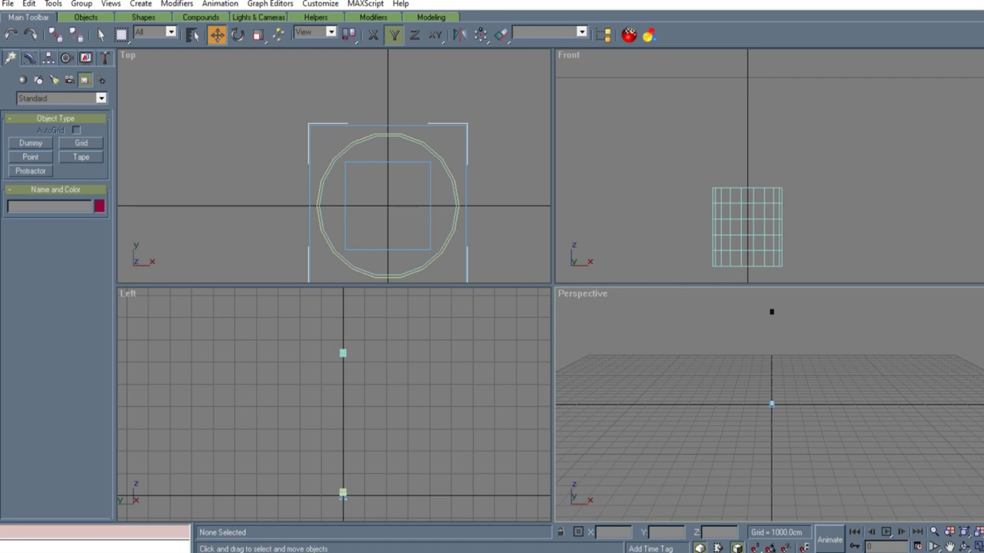
Start a Trainz-format export of the scene and browse to the night folder inside bodie-island on the Desktop.
click(8, 3)
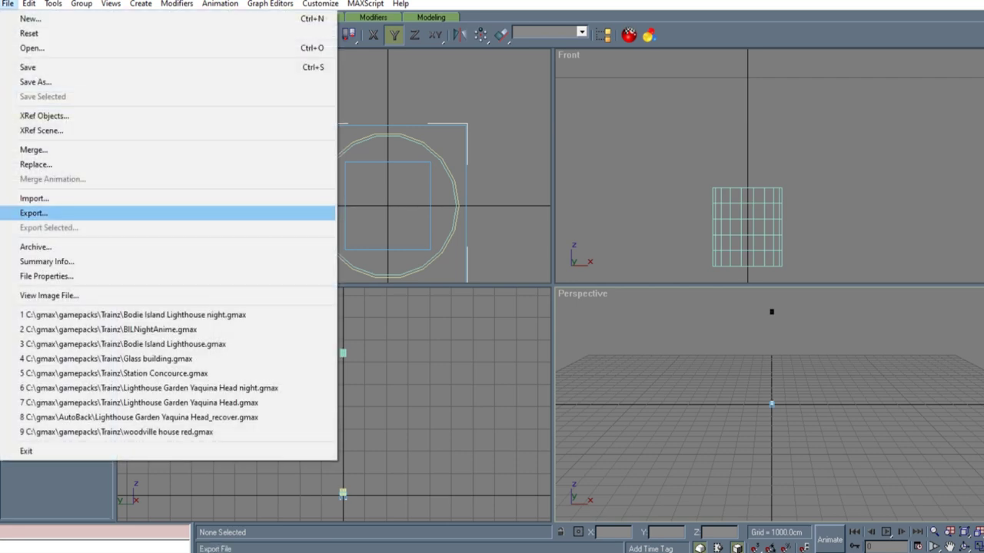
click(34, 213)
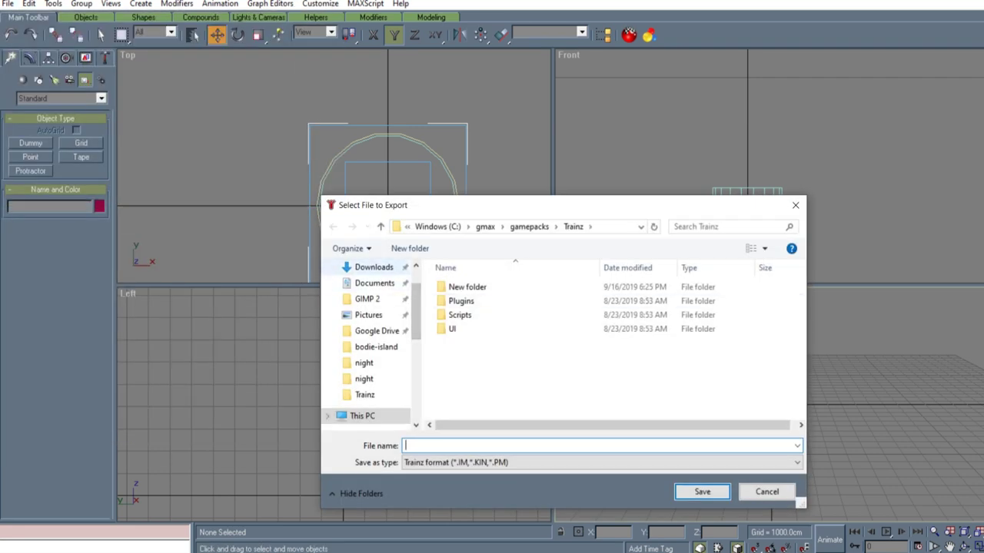
scroll(372, 277, up, 1)
click(369, 293)
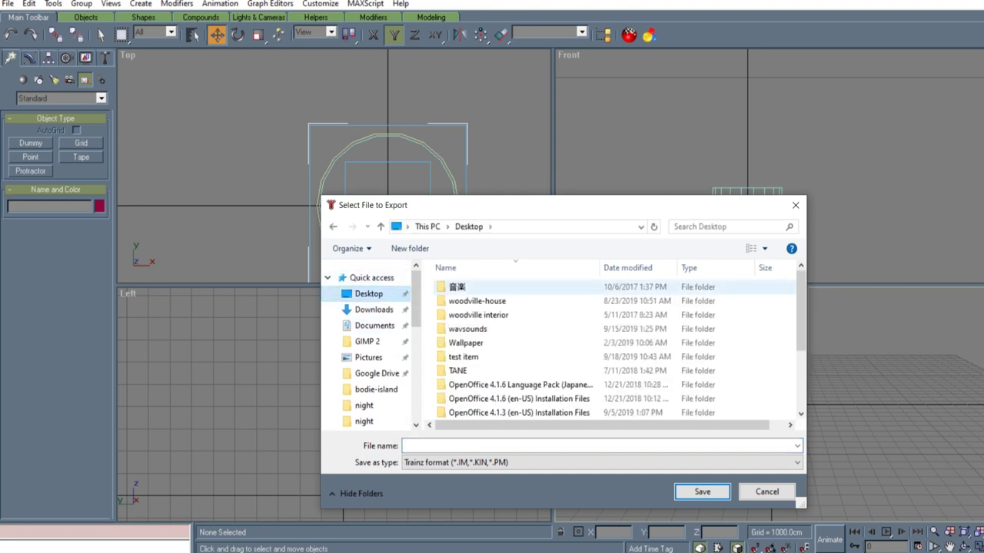
scroll(492, 338, down, 3)
click(470, 412)
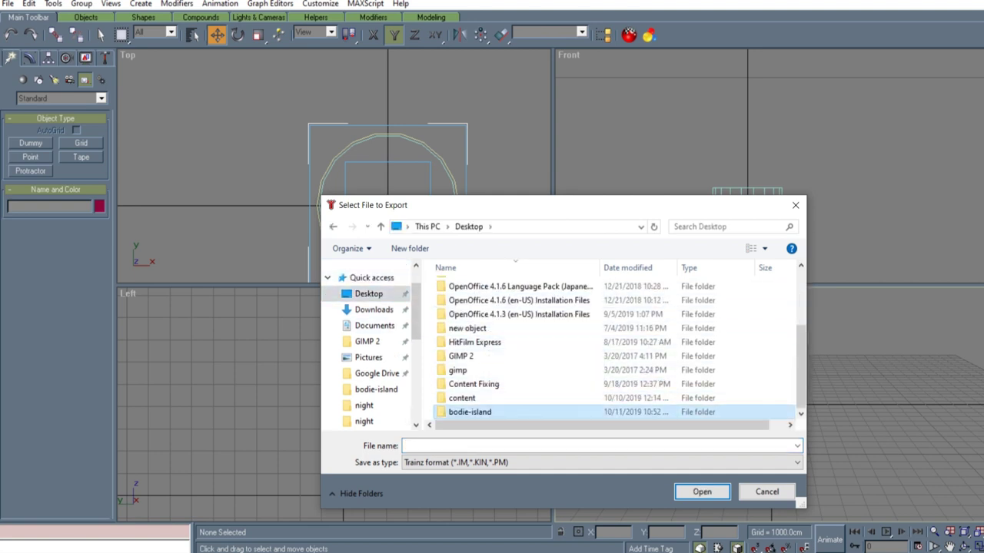
double_click(470, 412)
double_click(467, 299)
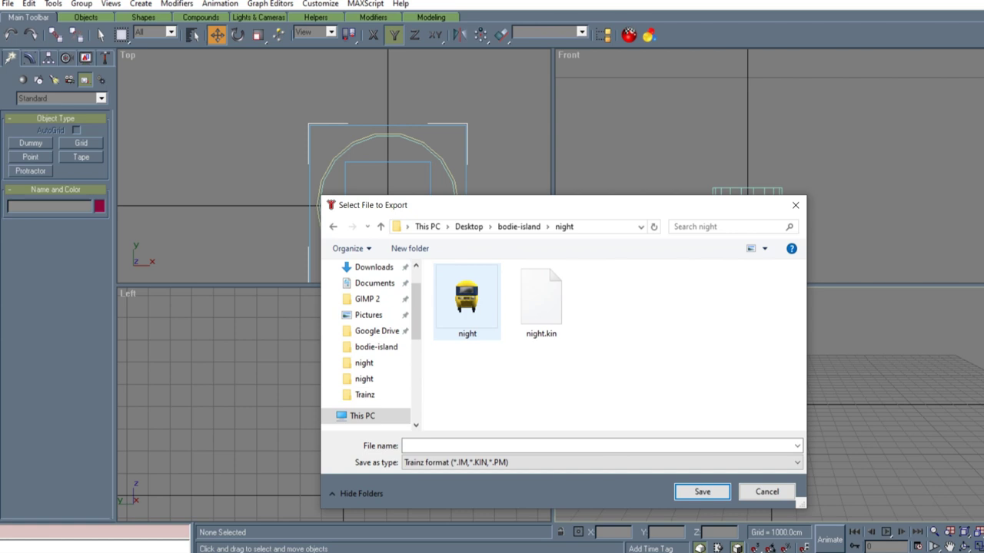
Delete the old night mesh file and export the scene mesh under the name night.
right_click(461, 308)
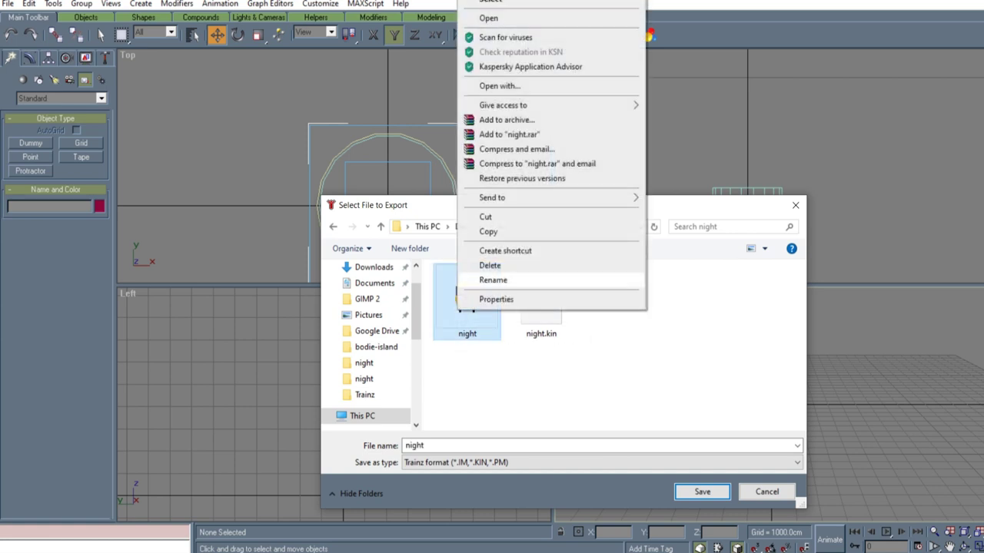
click(492, 265)
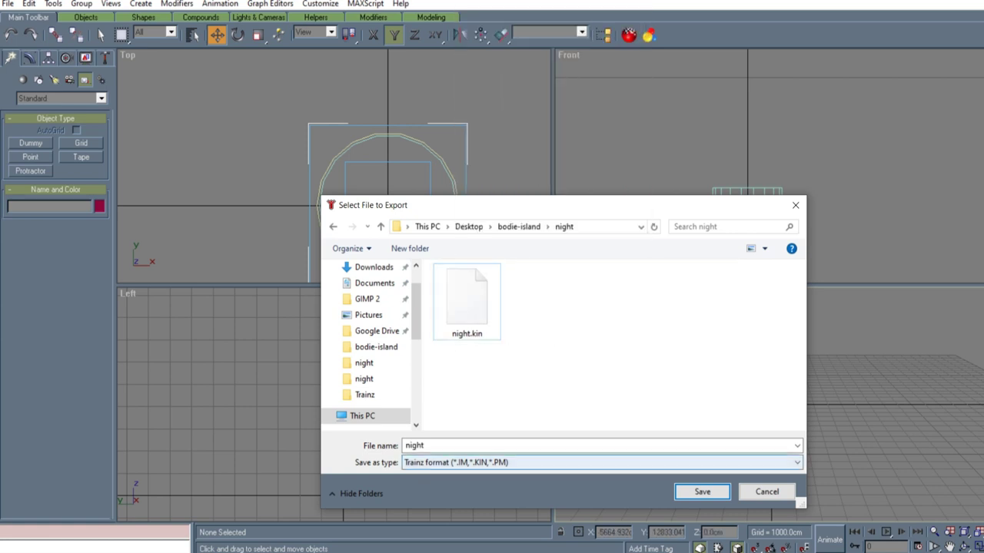
click(702, 492)
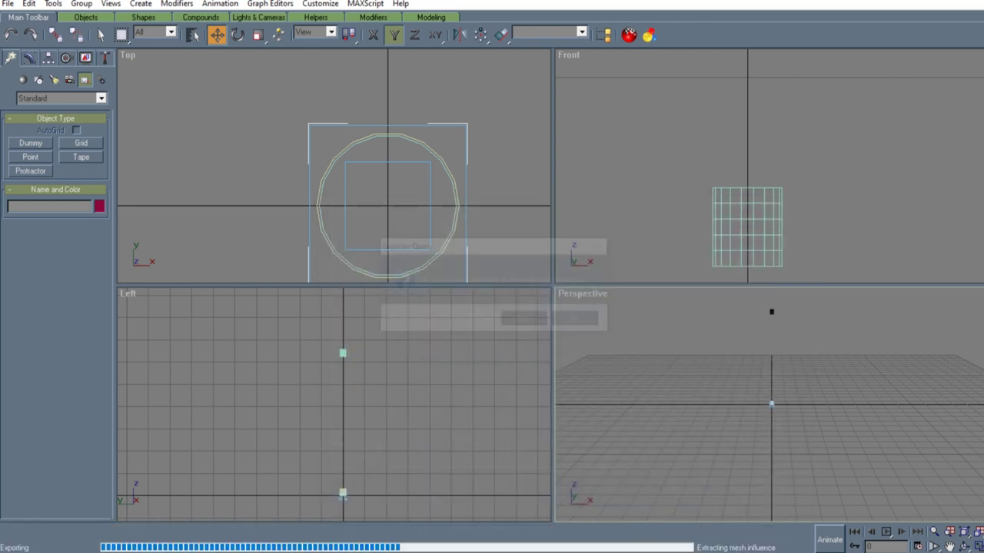
click(527, 321)
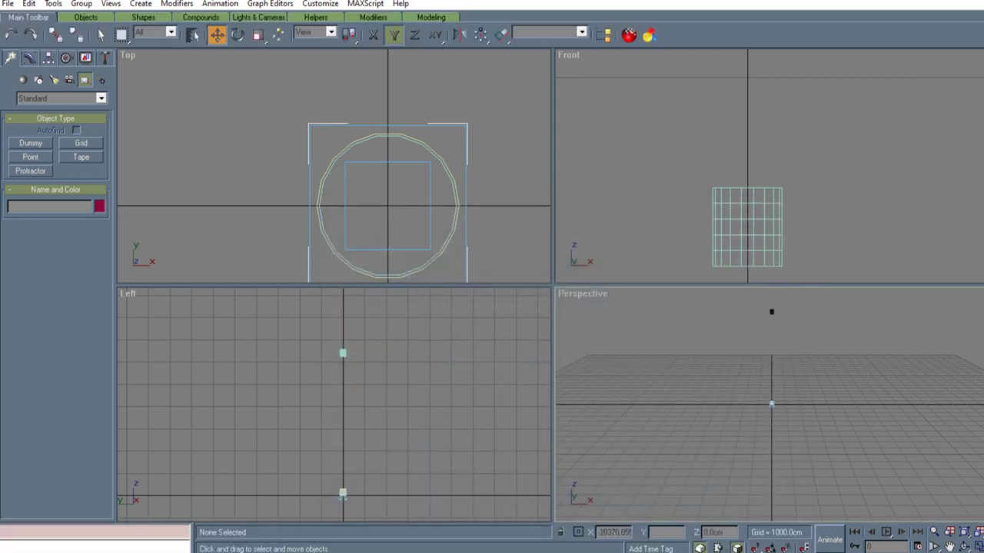
Delete the old night.kin and export the animation as night.kin, accepting the offered frame range.
click(7, 4)
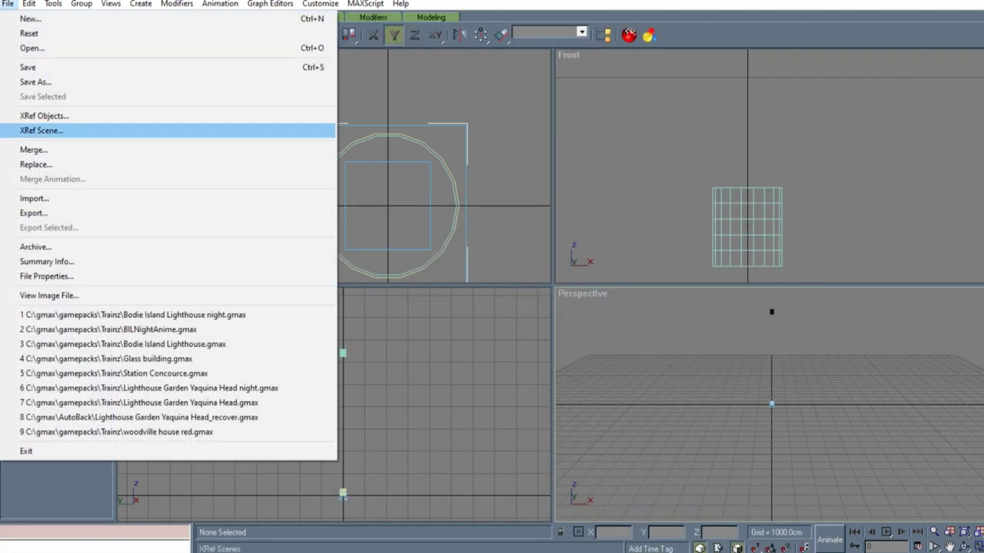
click(34, 213)
click(538, 303)
right_click(524, 317)
click(555, 273)
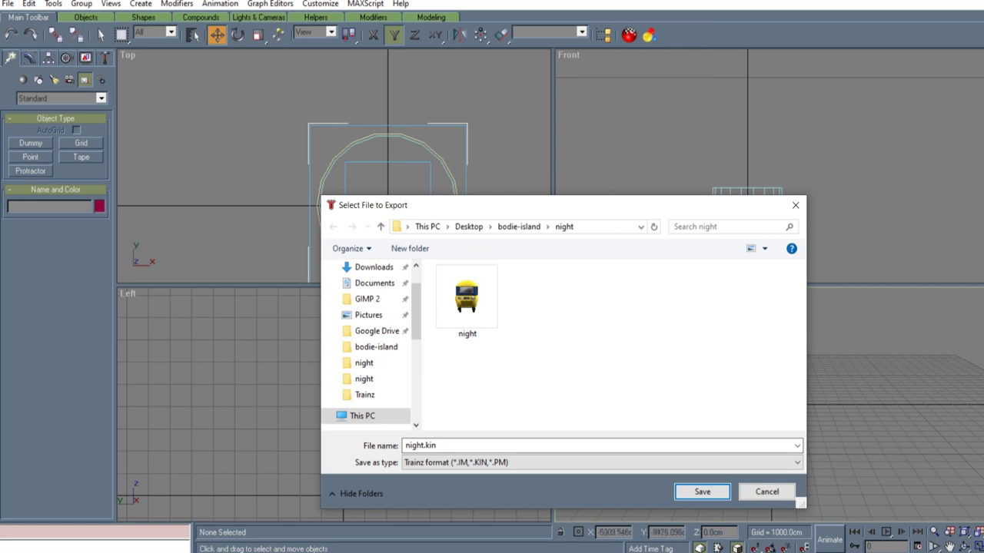
click(702, 492)
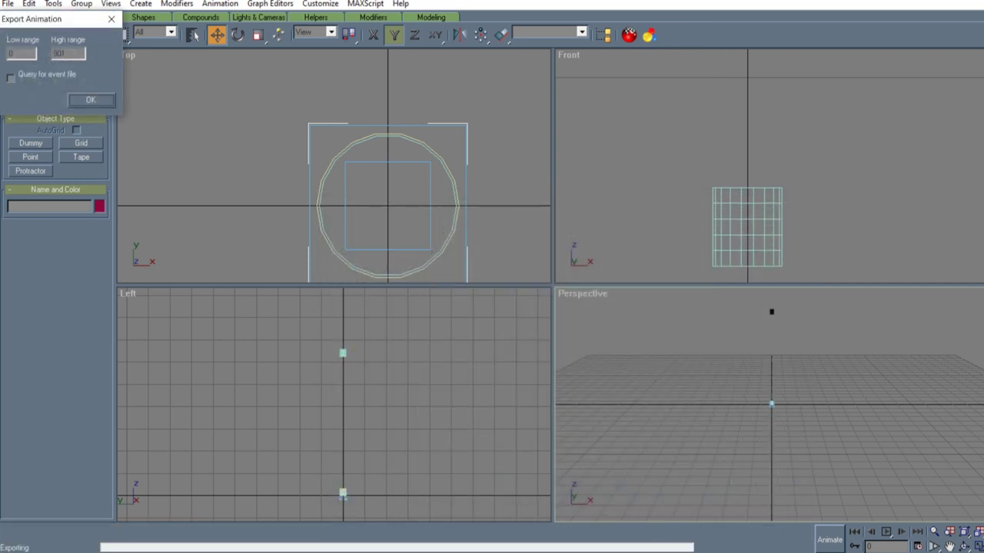
click(91, 100)
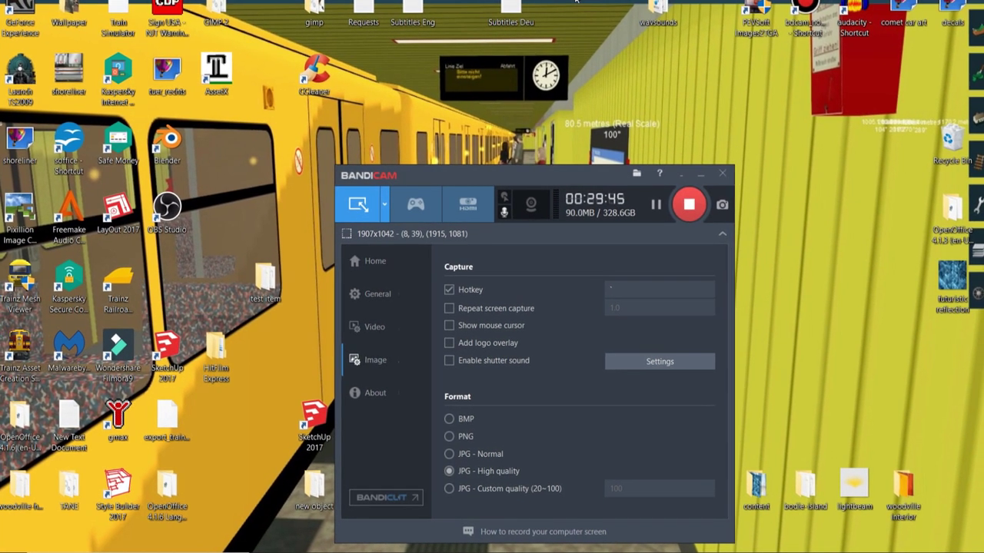
Switch to the desktop, open the night folder inside bodie-island, and delete night.gmw.
drag(576, 2, 575, 2)
mouse_move(553, 550)
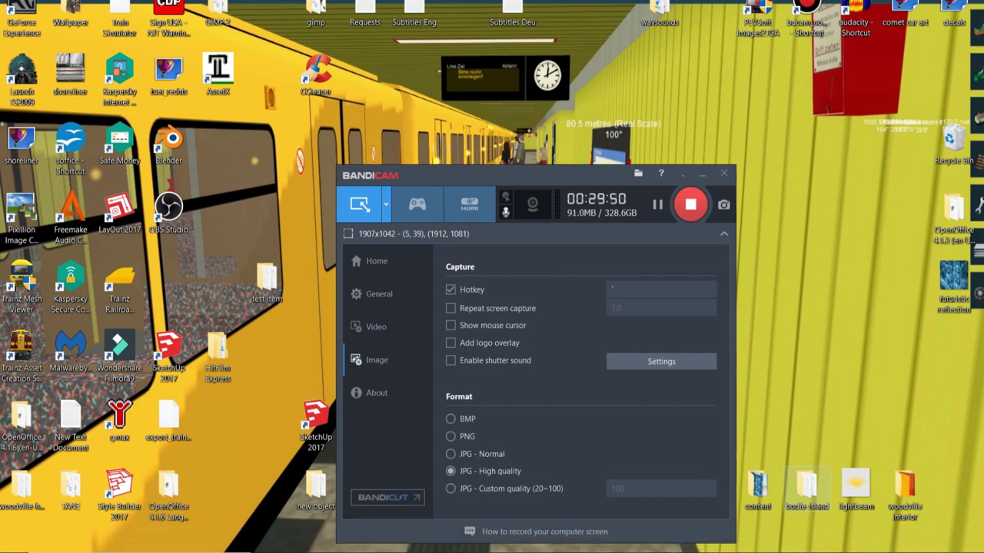
double_click(807, 490)
double_click(351, 270)
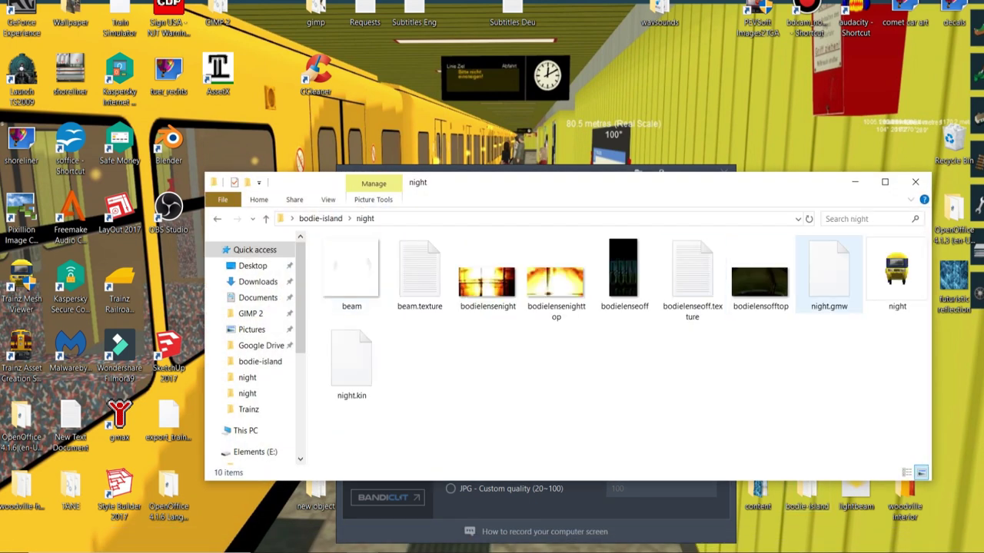
right_click(828, 273)
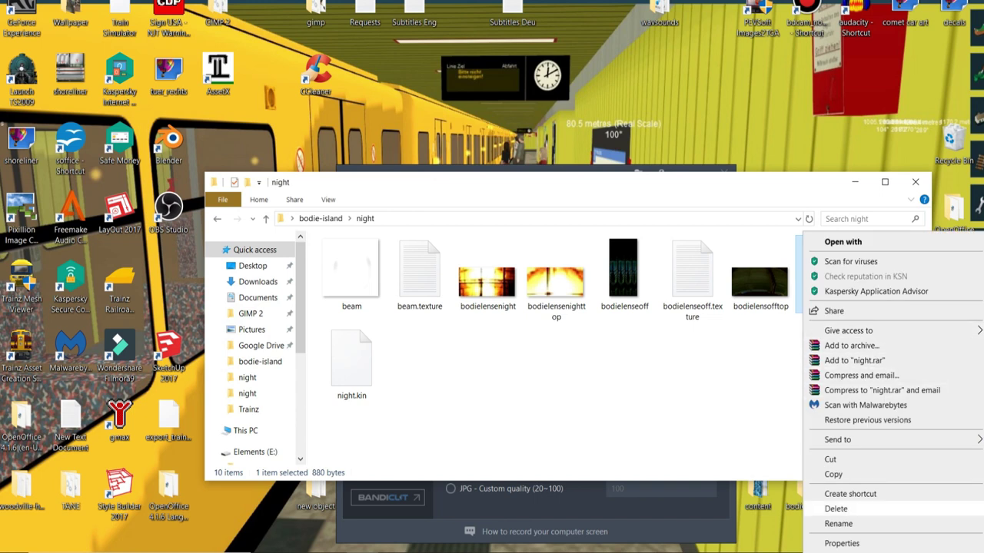
click(836, 509)
Copy all remaining files in the night folder, including the textures, the night mesh and night.kin.
drag(342, 327, 926, 240)
right_click(803, 261)
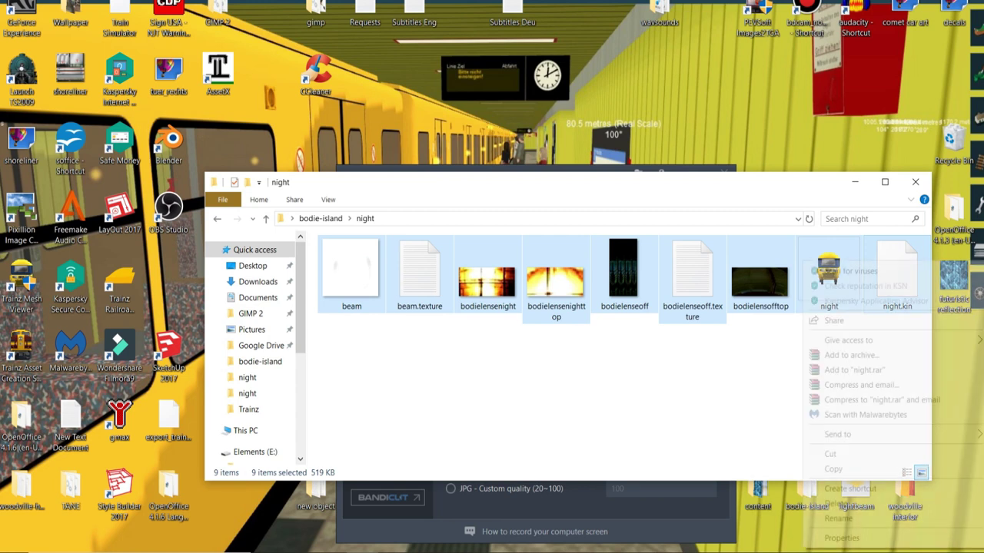
click(834, 468)
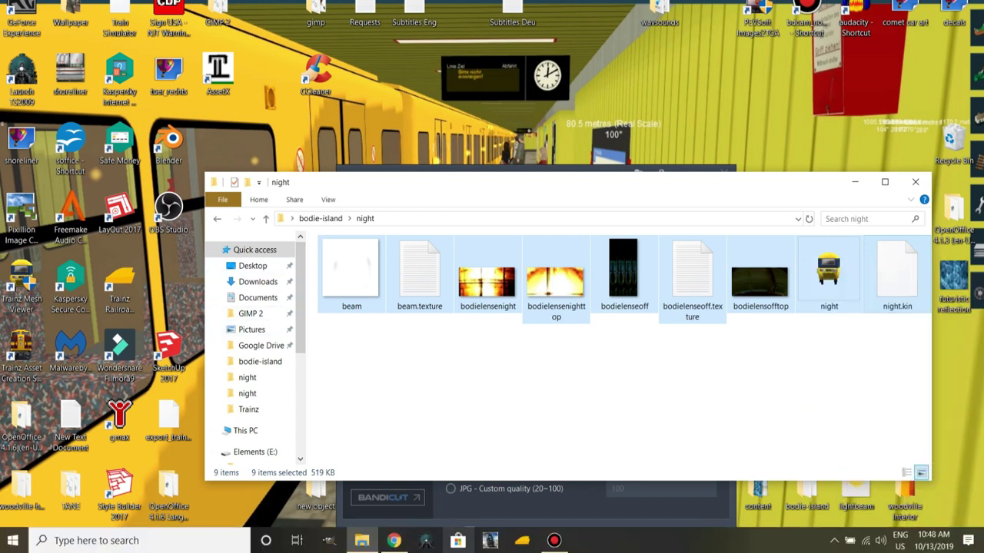
Launch Trainz Simulator 12, enter its Content Manager, and open the Lighthouse Bodie Island asset's folder for editing.
click(427, 540)
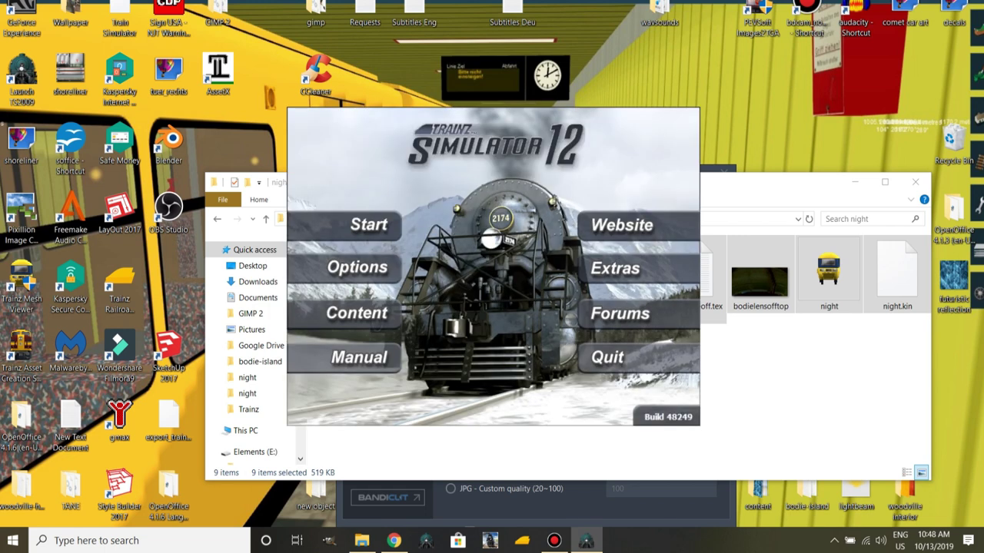
click(357, 314)
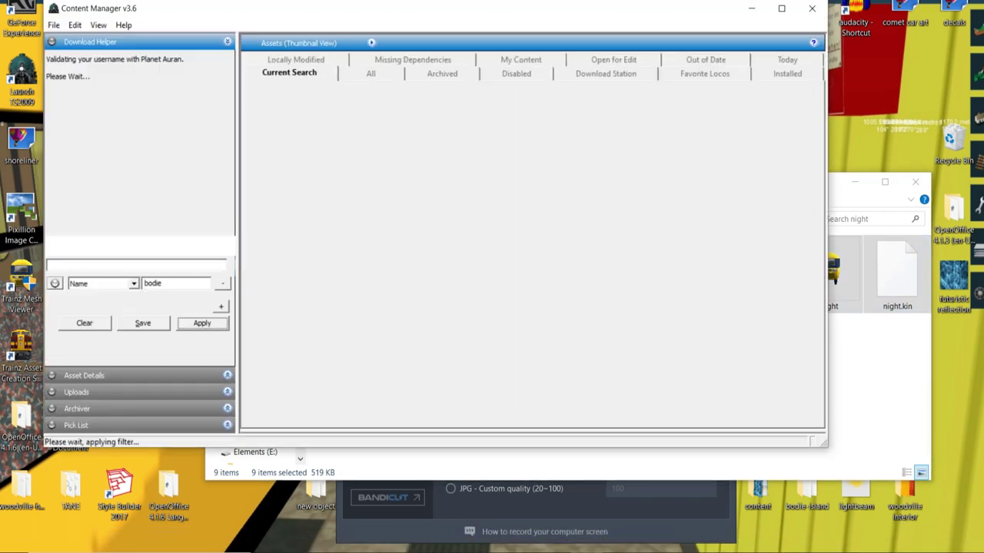
scroll(530, 254, down, 5)
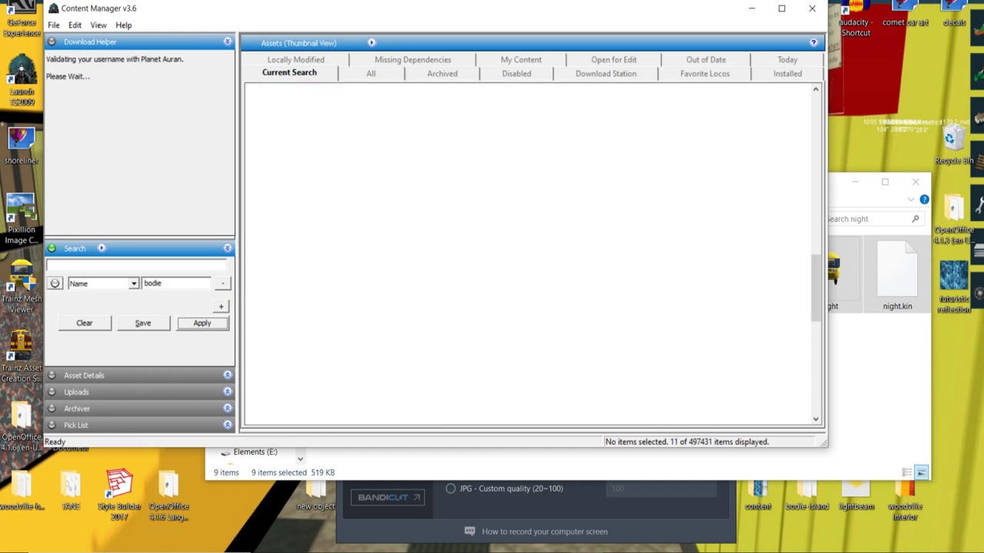
scroll(410, 285, down, 3)
click(411, 284)
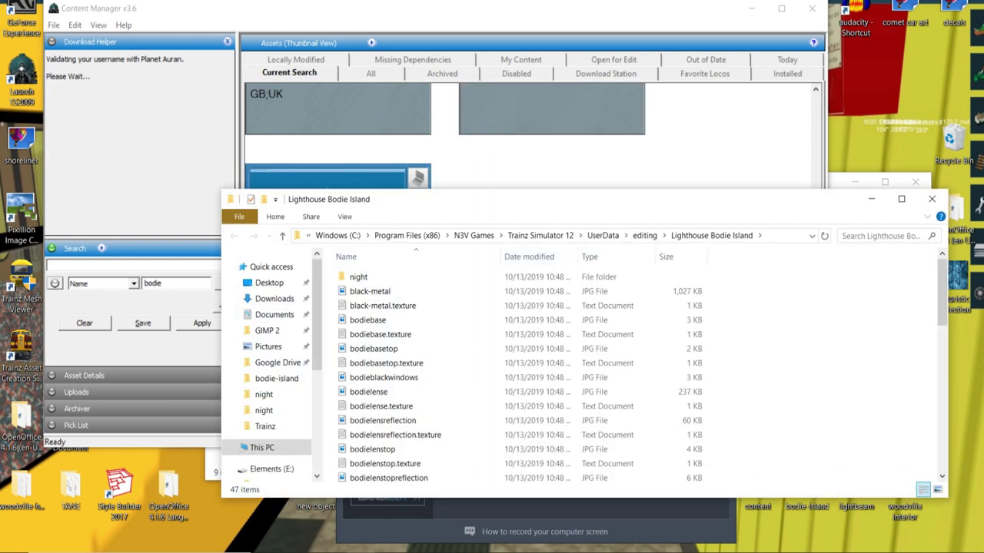
Replace all files in the asset's night folder with the copied ones, close the folder, and commit Lighthouse Bodie Island.
double_click(431, 277)
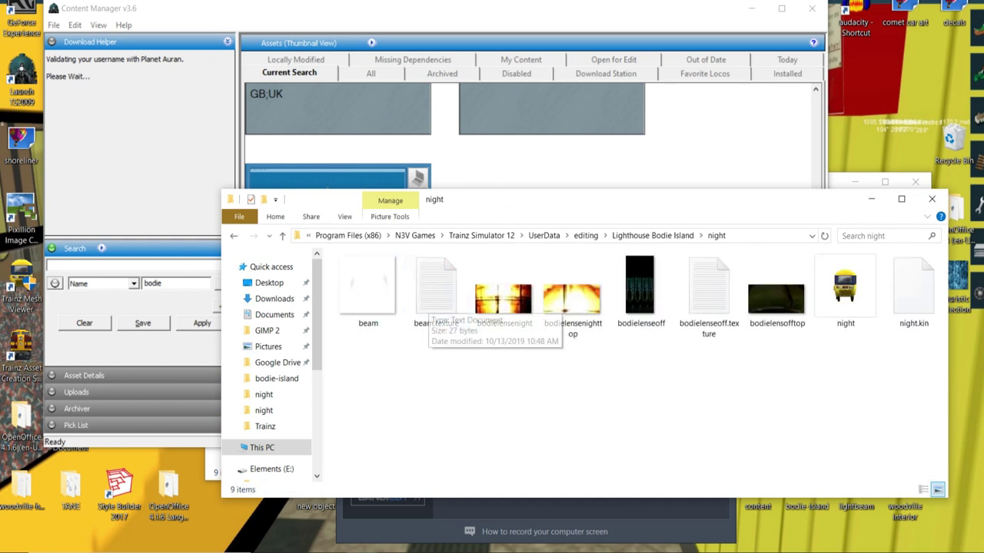
drag(358, 352, 900, 254)
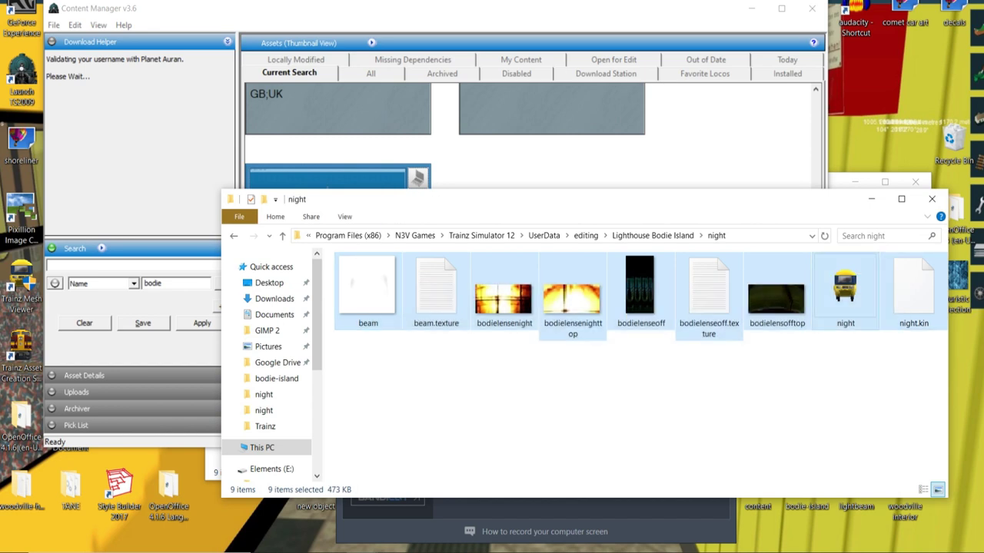
right_click(884, 304)
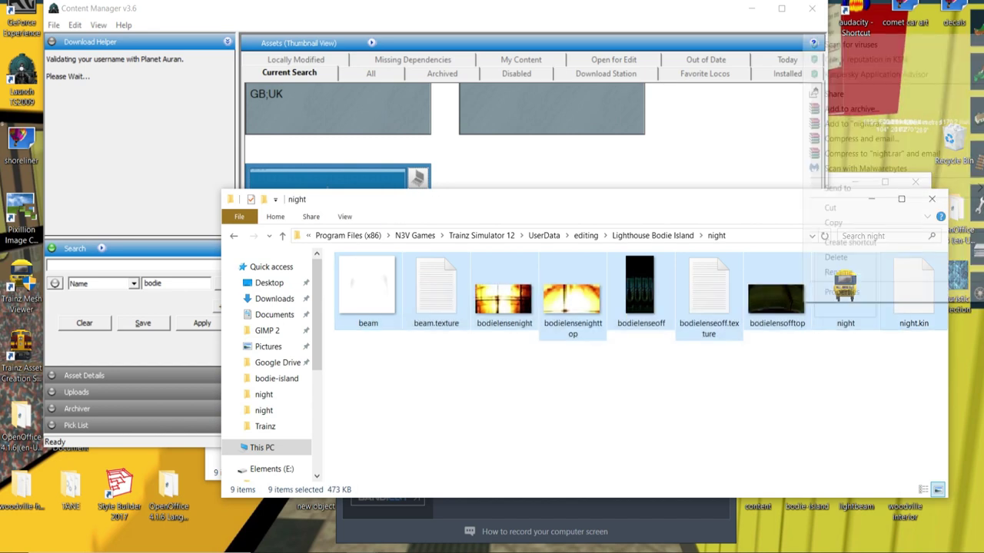
click(838, 255)
right_click(592, 334)
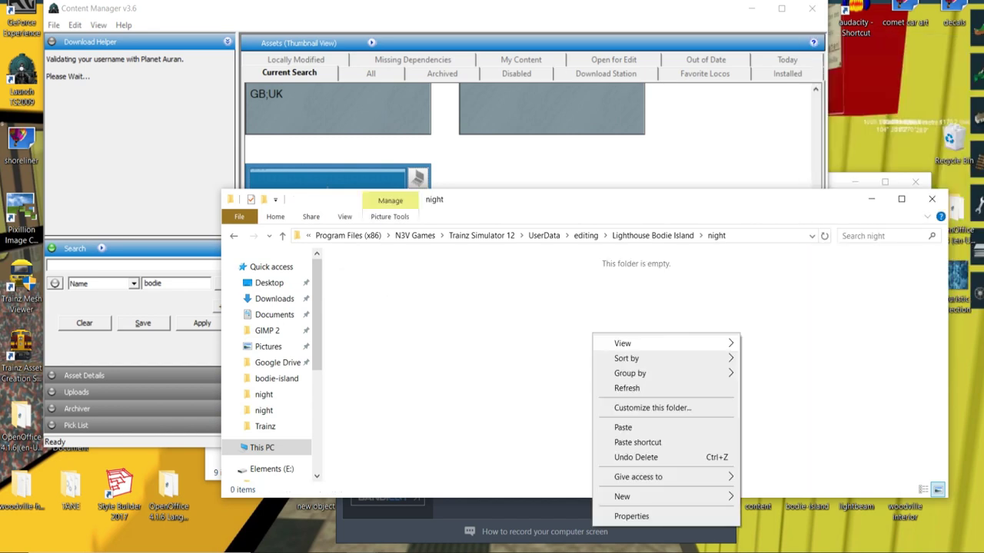
click(635, 457)
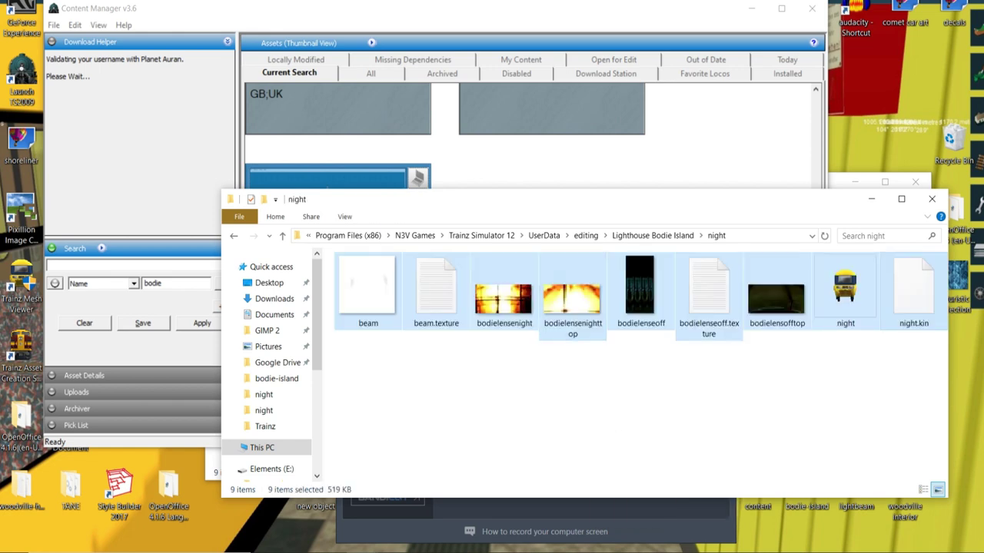
click(636, 430)
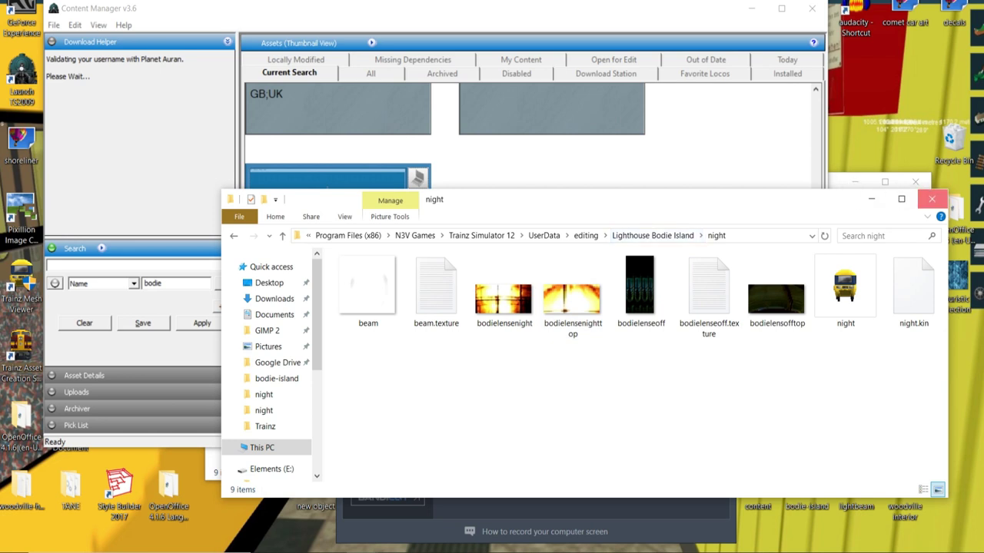
click(931, 199)
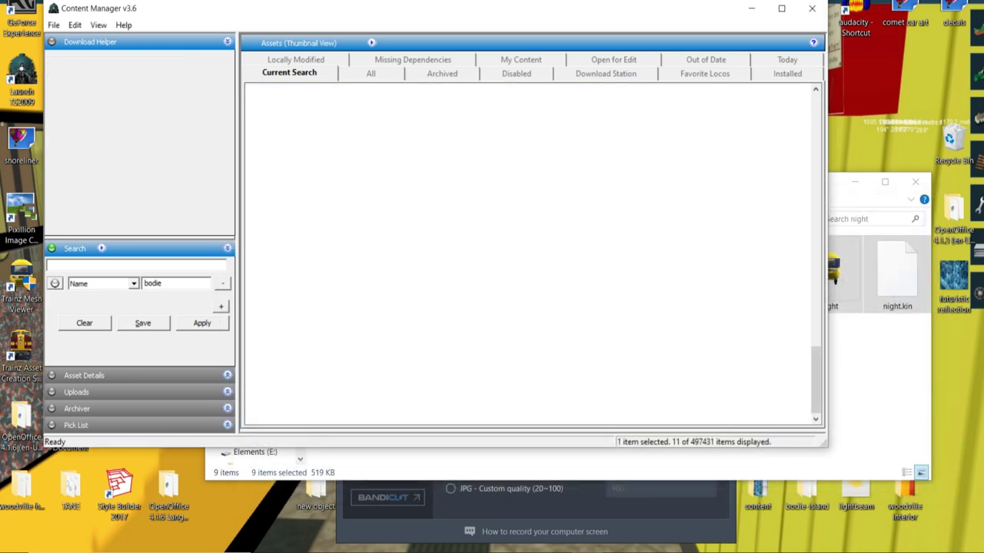
key(ctrl+m)
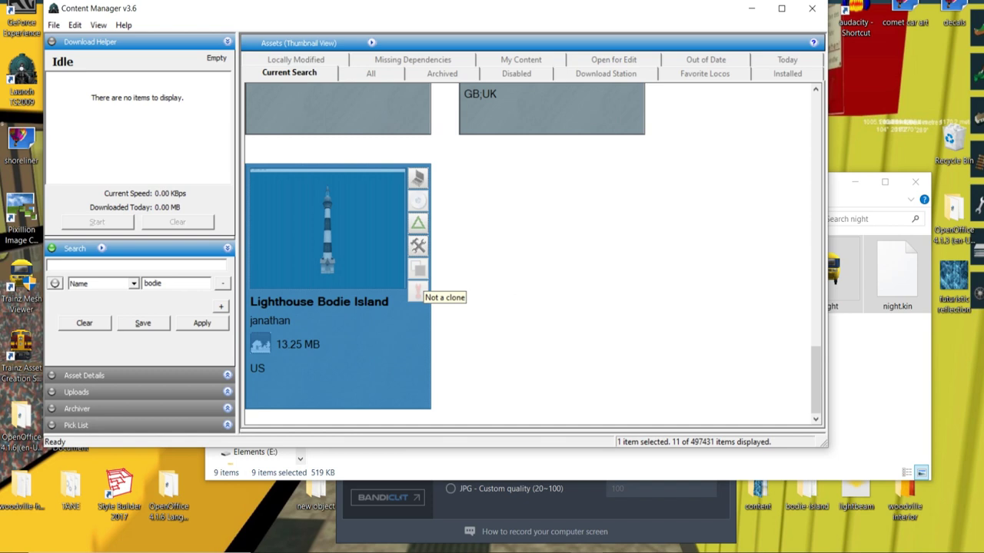
Preview the mesh-table's animated night mesh of Lighthouse Bodie Island in Content Creator Plus, close the editor, and commit the asset.
double_click(419, 291)
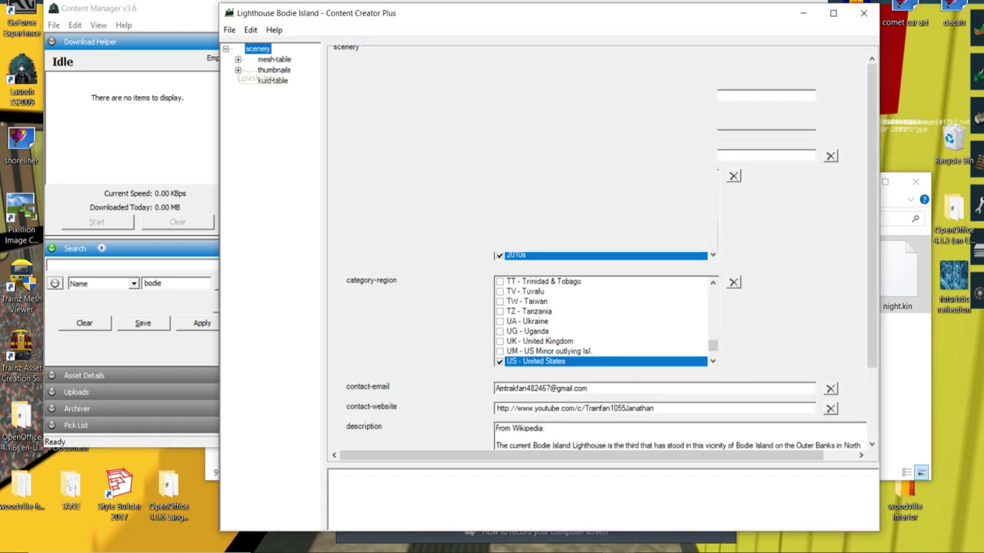
double_click(270, 60)
click(278, 80)
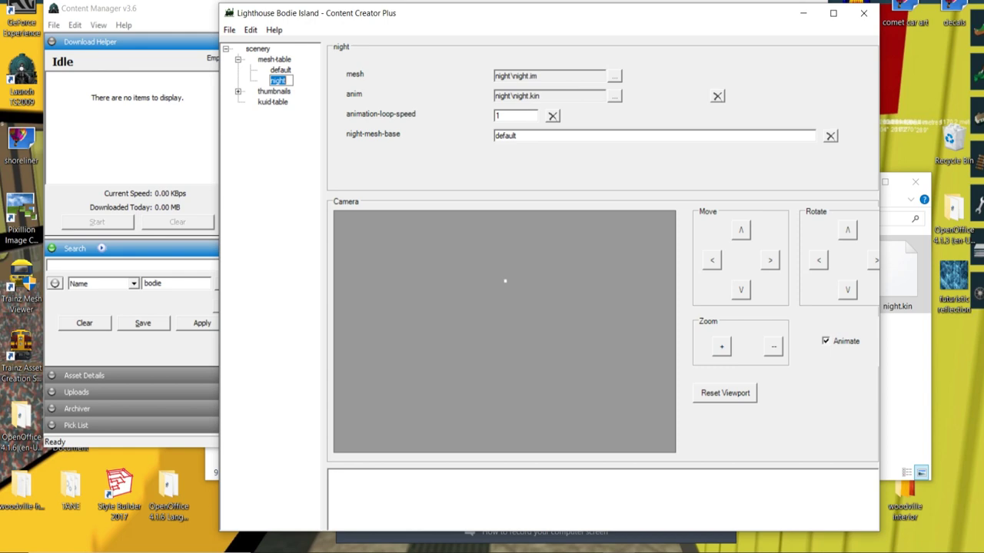
key(Return)
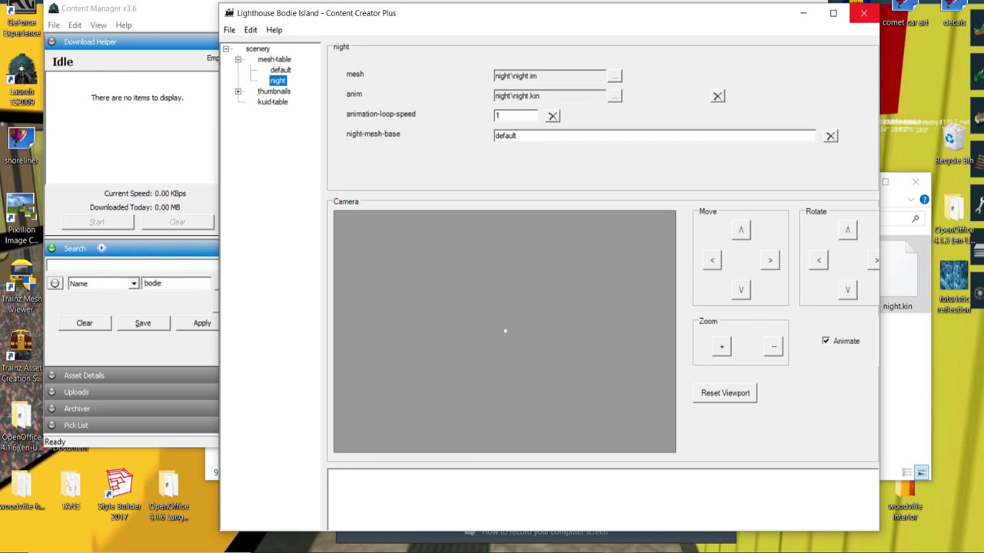
click(863, 13)
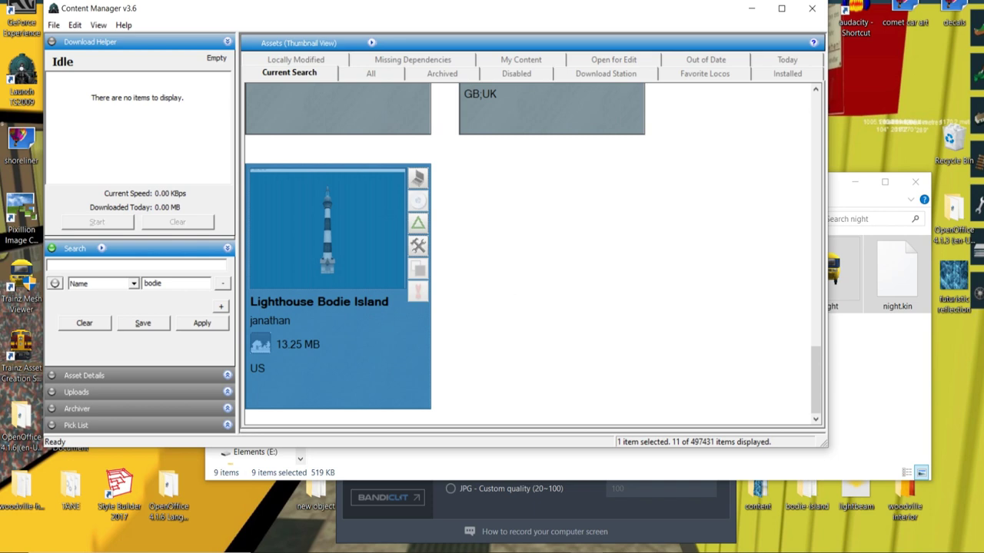
key(ctrl+m)
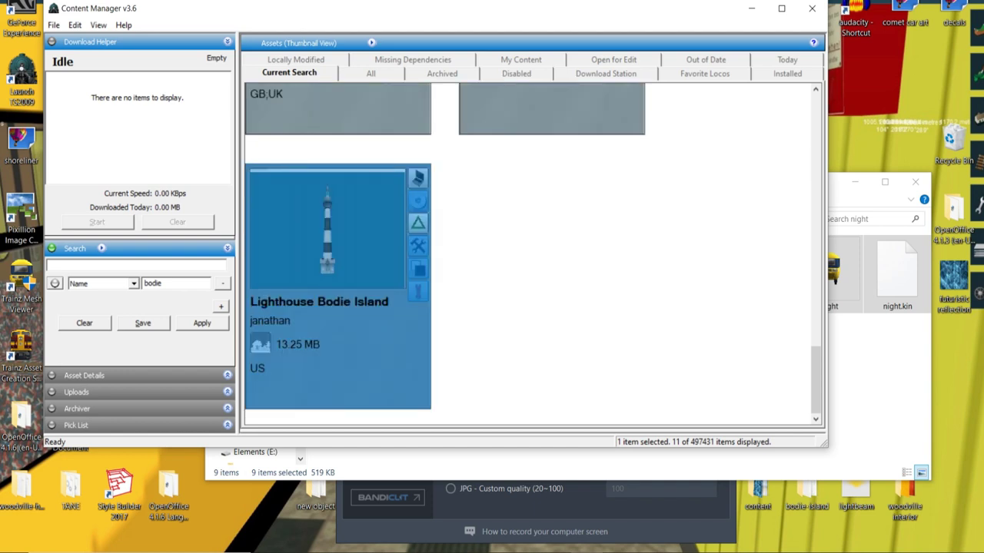
Export Lighthouse Bodie Island as a CDP file to Elements (E:), overwriting the existing file, and close Content Manager and the night folder.
key(ctrl+s)
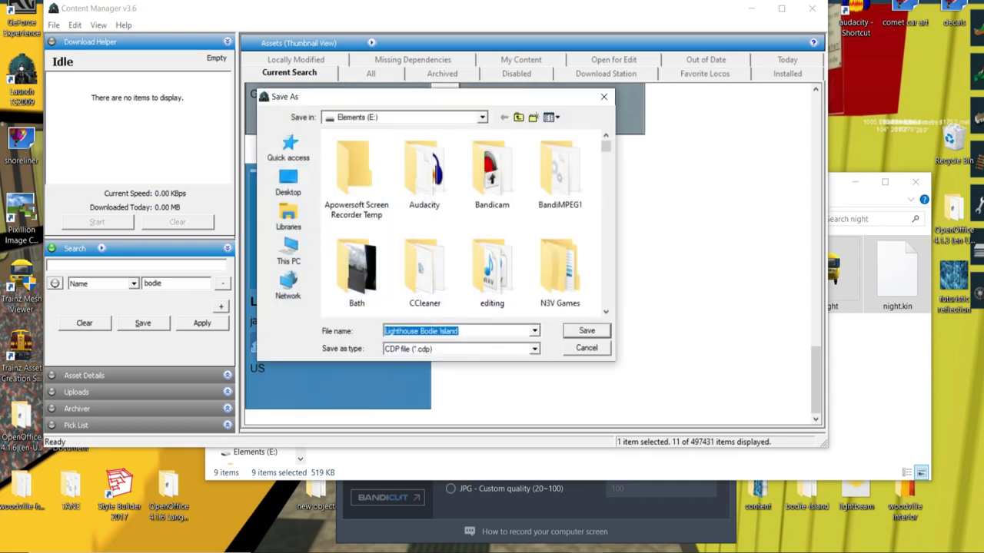
click(587, 331)
click(532, 277)
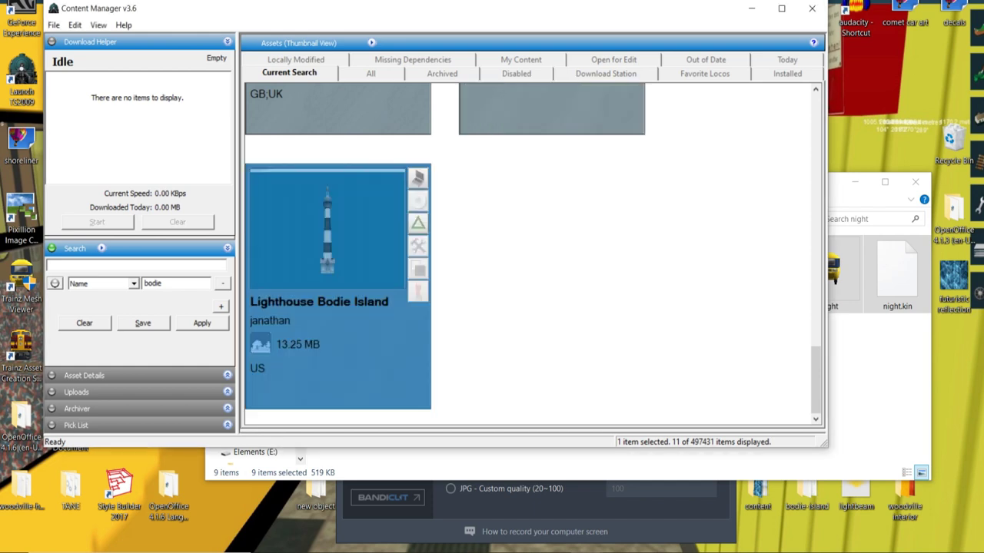
click(812, 9)
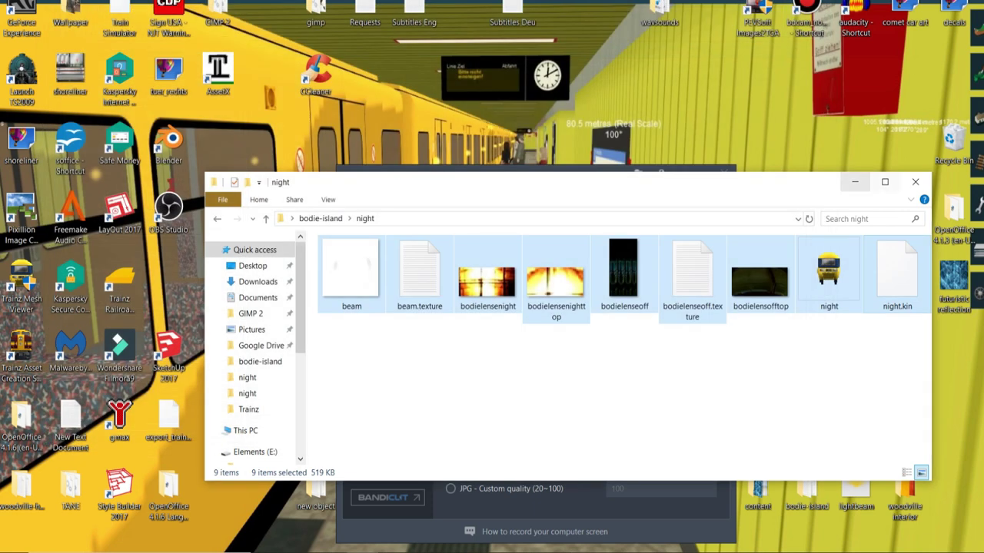
click(915, 183)
Open the Content Manager of Trainz Railroad Simulator 2019, search for "bodie", and delete the old Lighthouse Bodie Island asset.
mouse_move(346, 549)
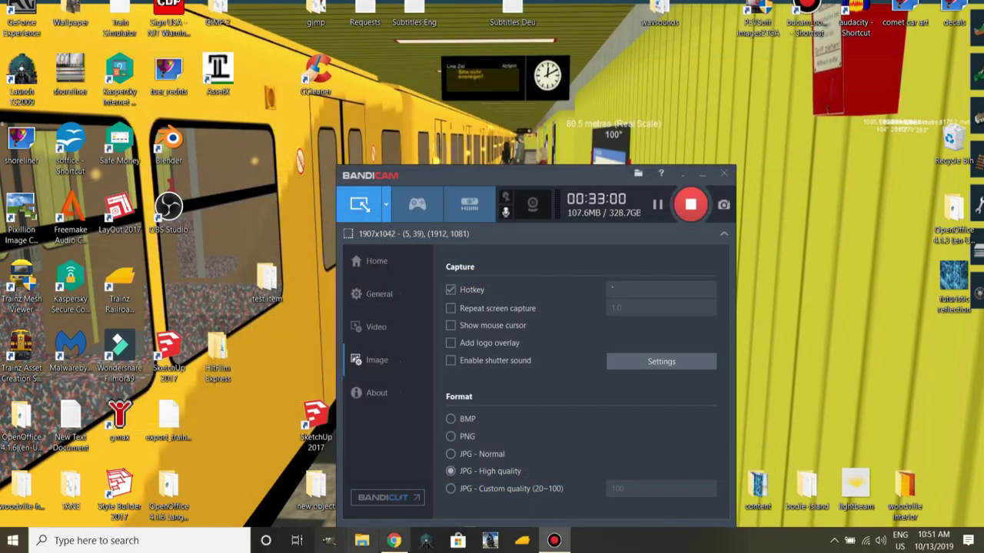
click(522, 541)
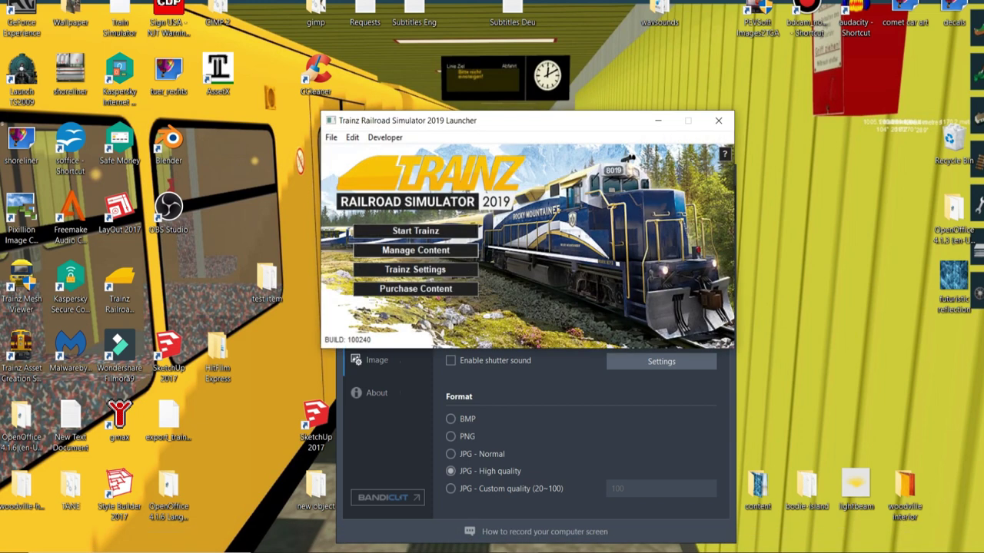
click(415, 250)
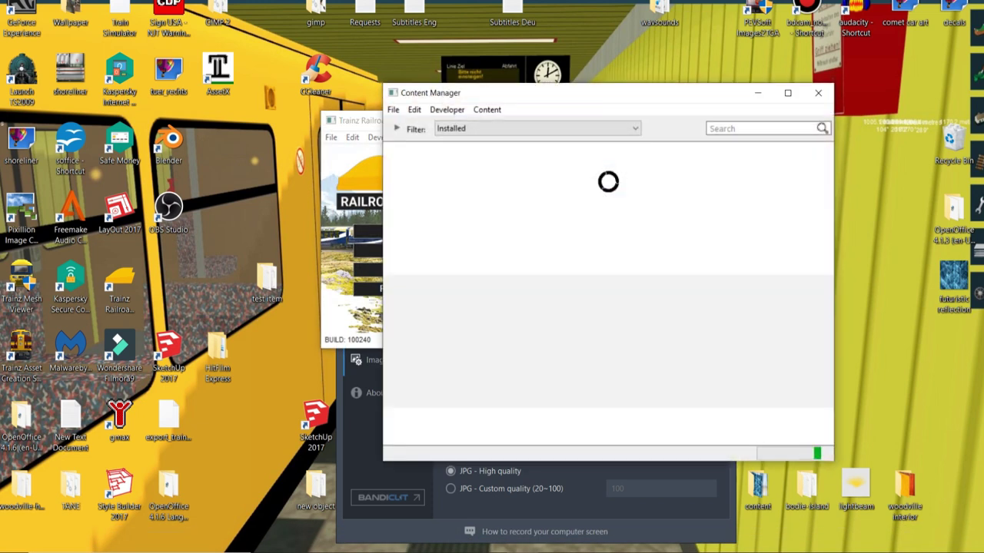
text(bodie)
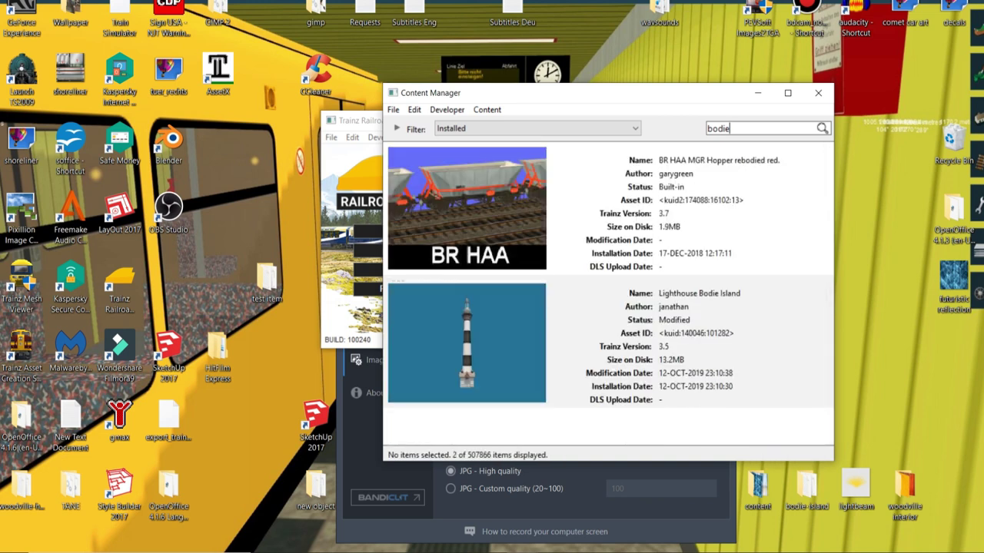
right_click(592, 326)
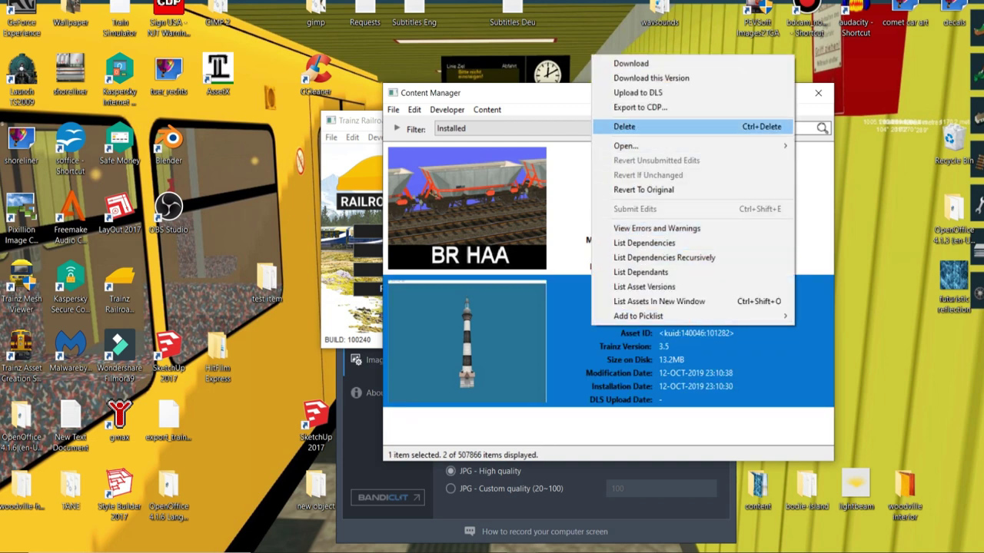
click(625, 126)
Import Lighthouse Bodie Island.cdp from Elements (E:) and close the finished installation task window.
click(393, 109)
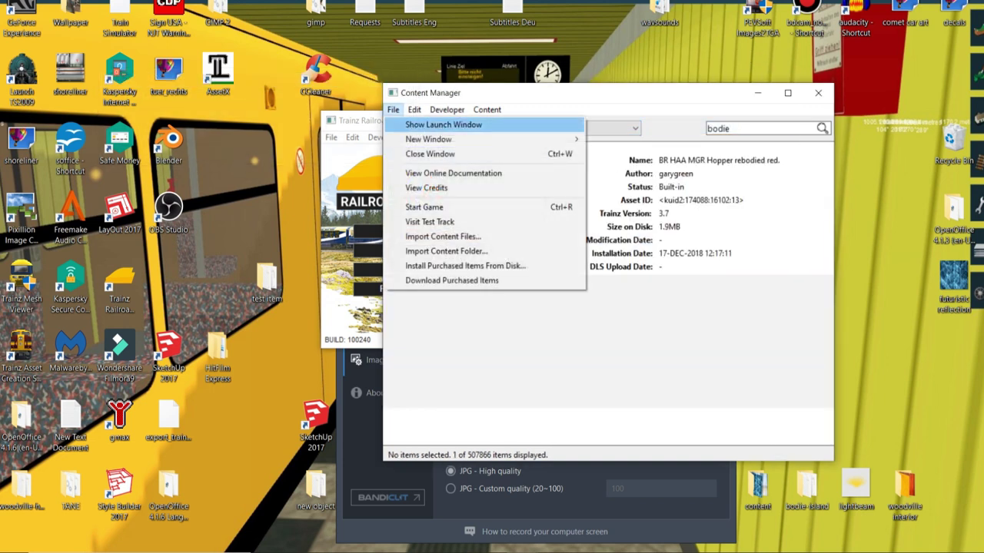
click(442, 236)
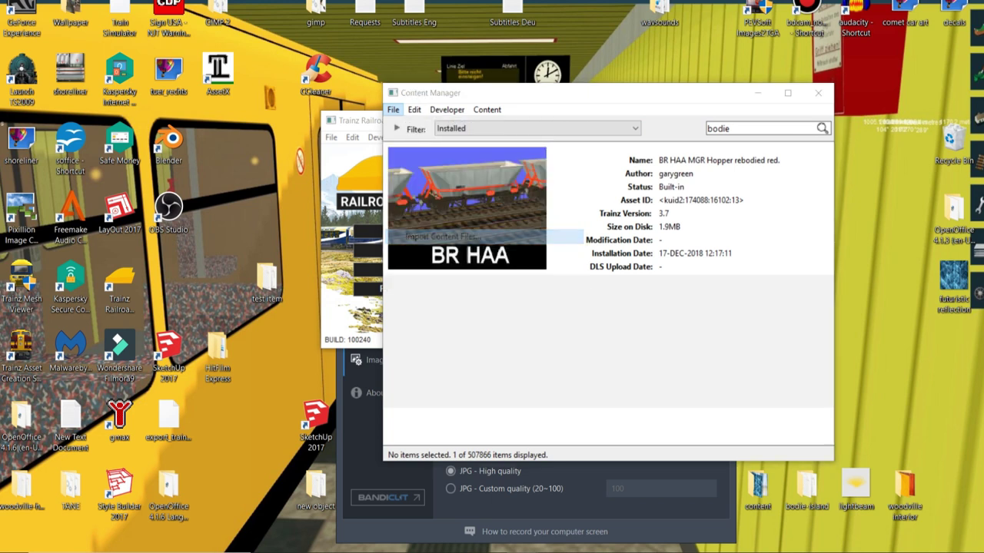
text(lu)
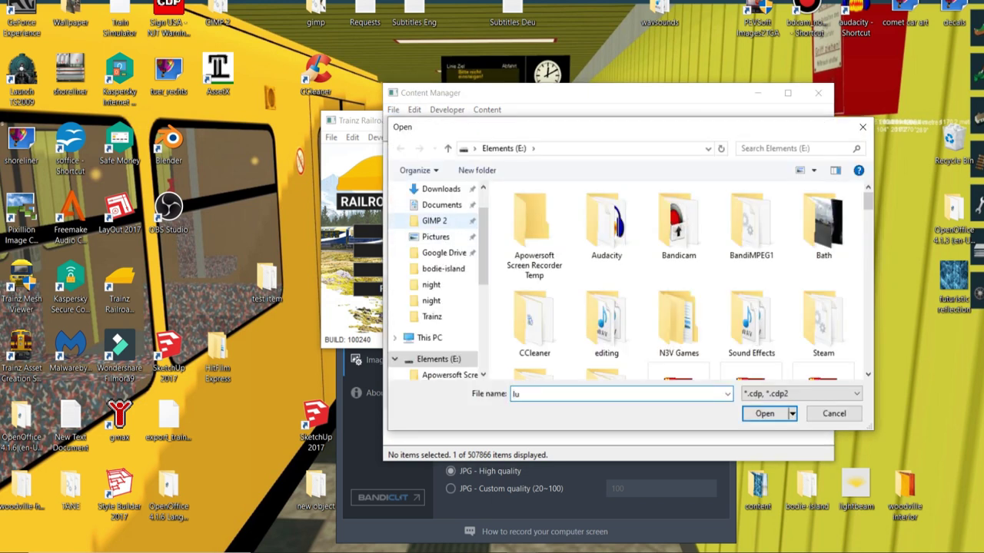
key(BackSpace)
text(ig)
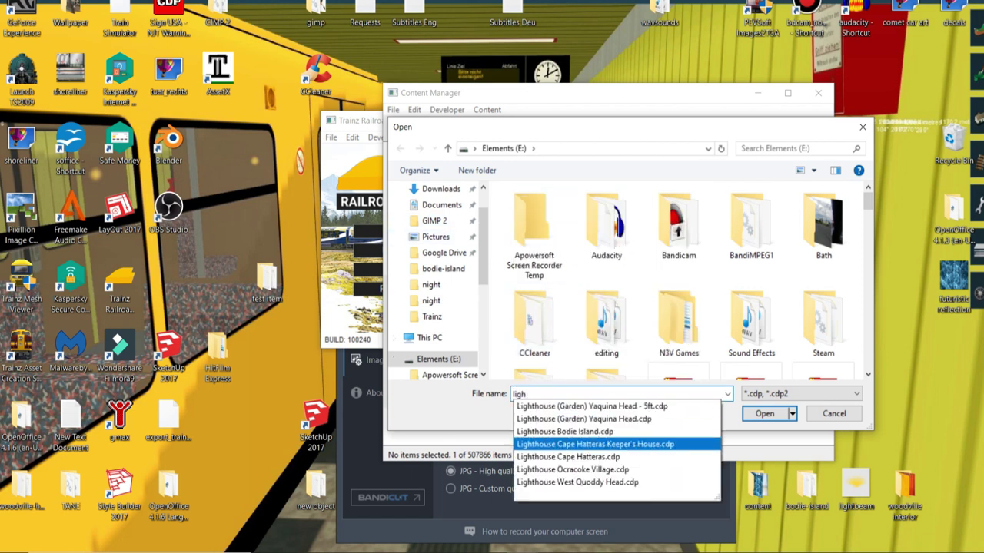
text(h)
click(564, 431)
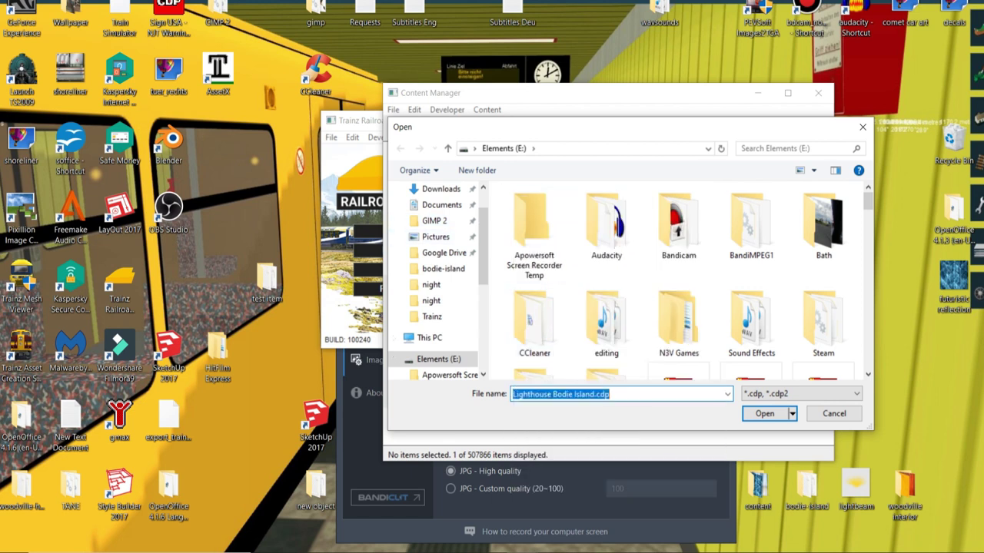
click(764, 413)
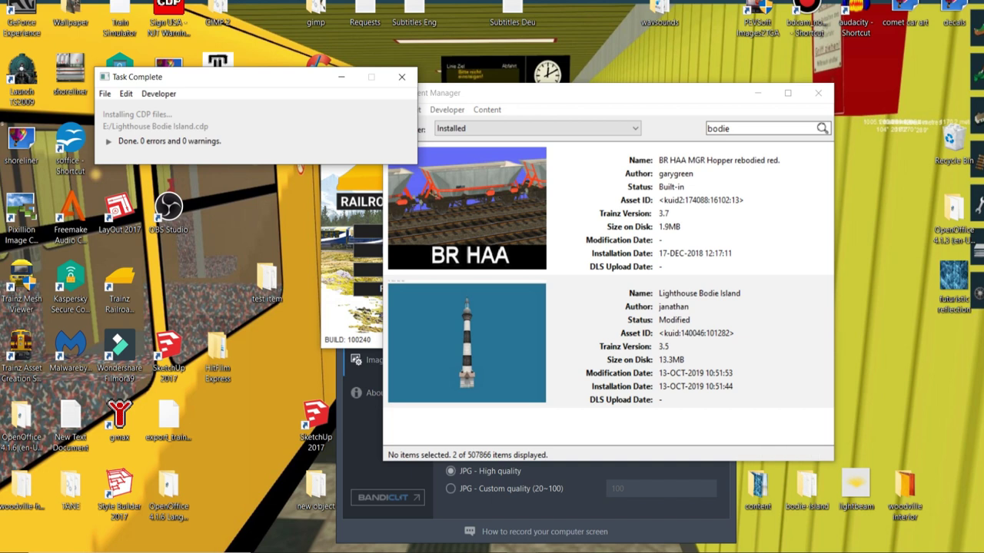
click(401, 77)
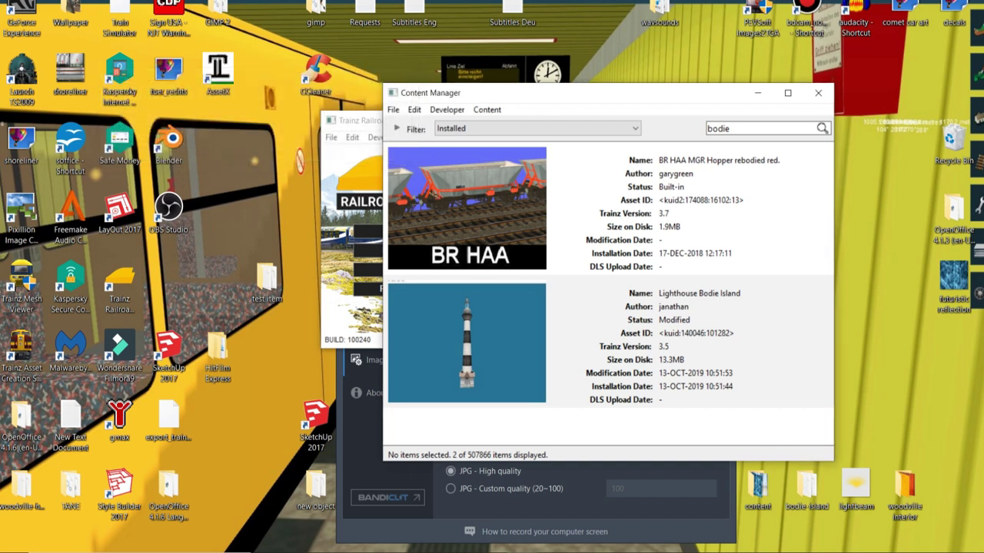
Preview the imported Lighthouse Bodie Island asset, examine its tower and lantern room from several angles and distances, and close the preview.
right_click(649, 298)
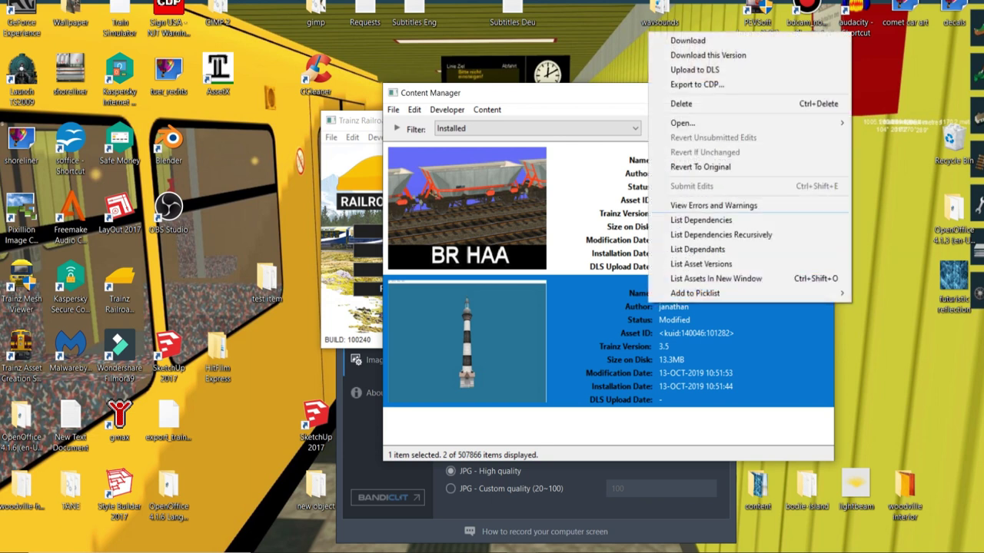
mouse_move(680, 123)
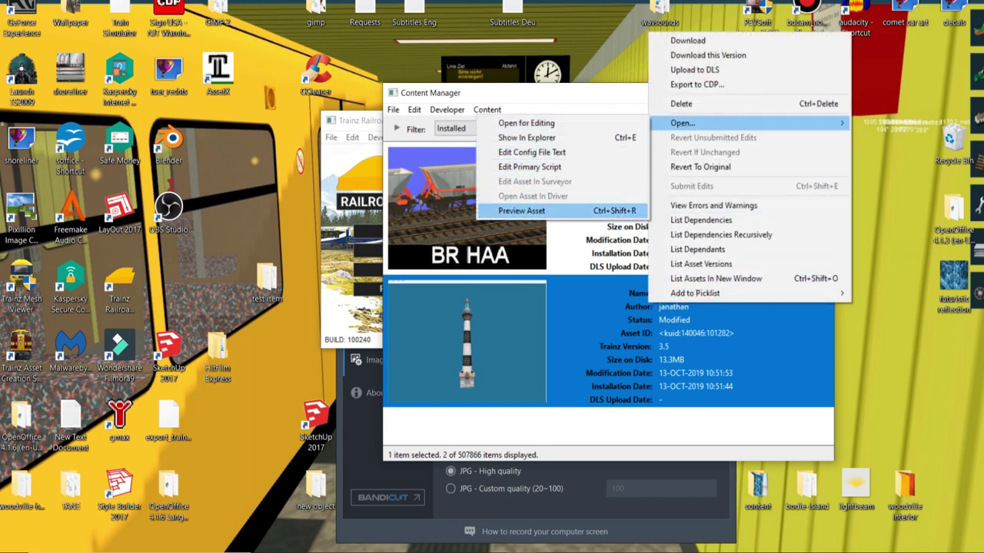
click(521, 210)
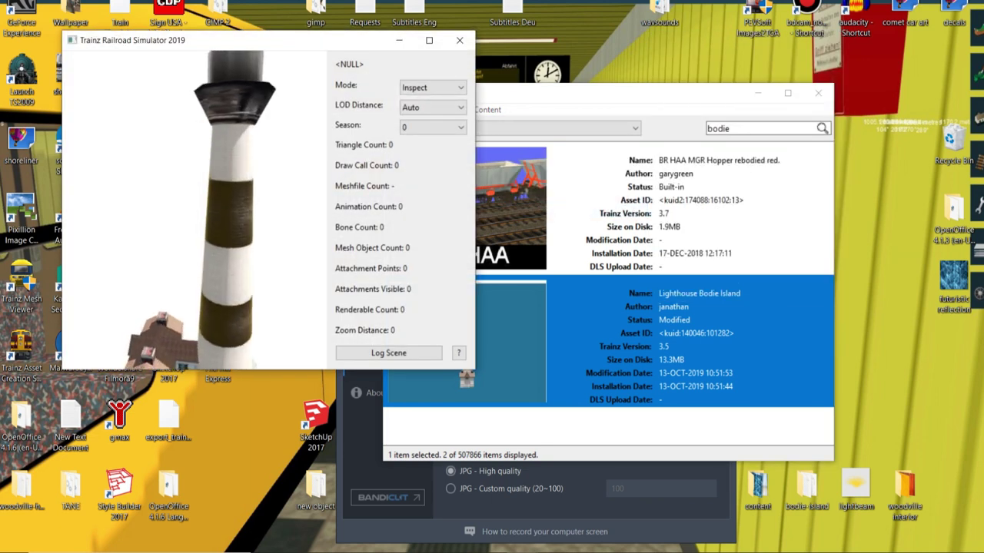
right_drag(194, 208, 235, 240)
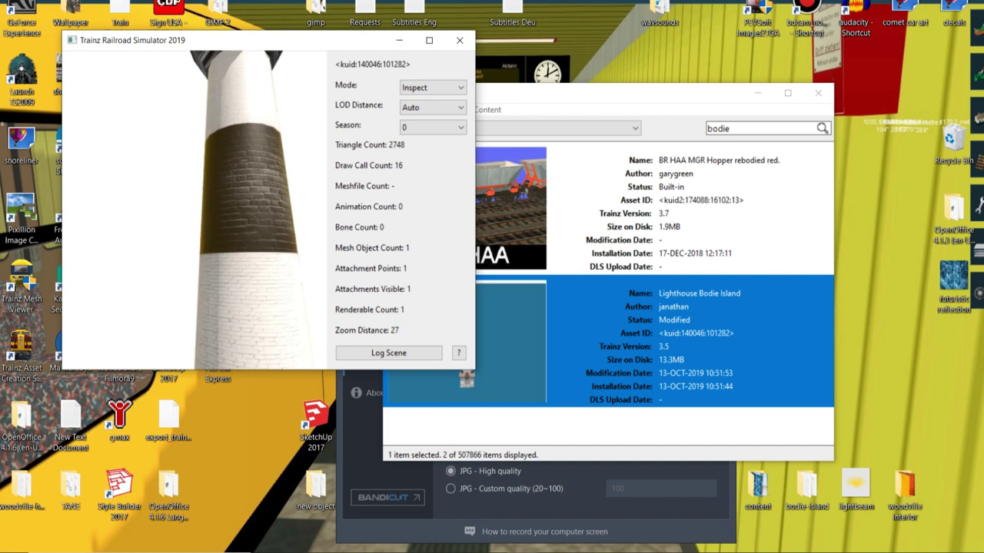
scroll(194, 210, down, 2)
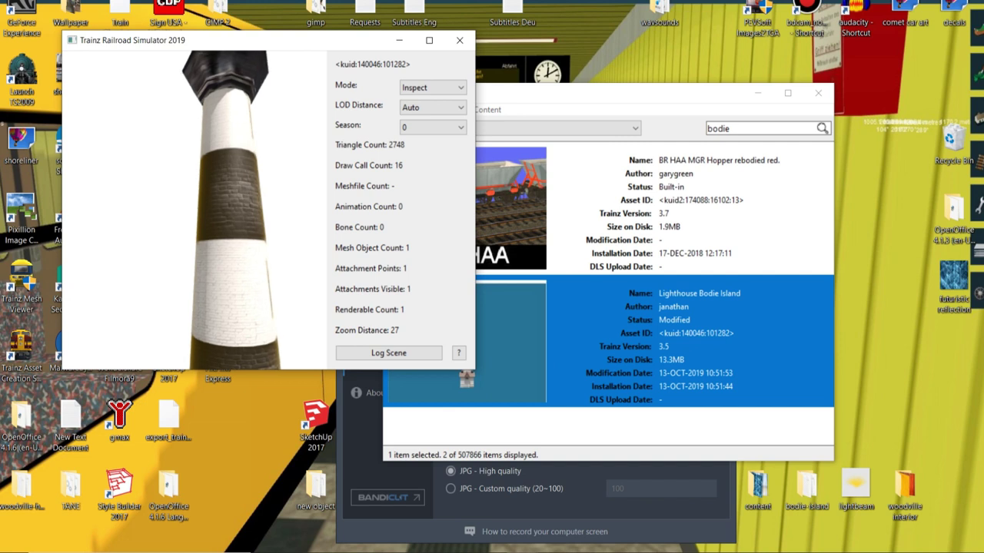
scroll(194, 210, up, 2)
mouse_move(195, 210)
right_down()
mouse_move(275, 220)
mouse_move(245, 217)
right_up()
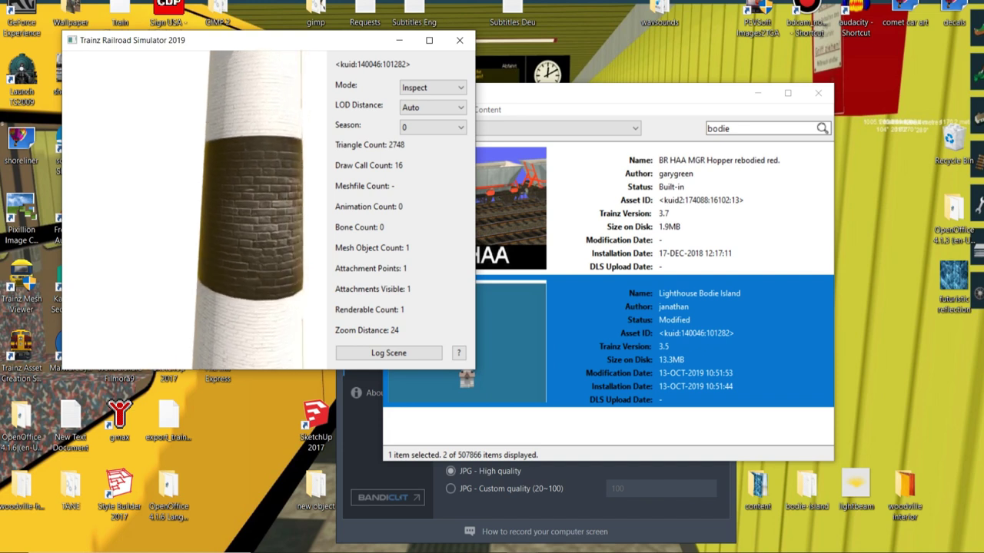
scroll(192, 208, down, 2)
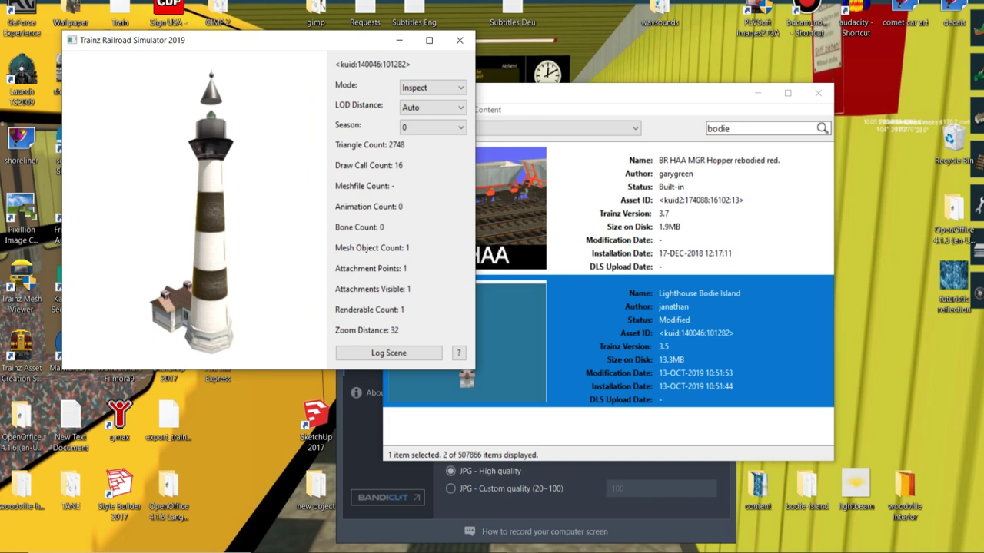
right_drag(192, 208, 257, 199)
scroll(192, 208, down, 4)
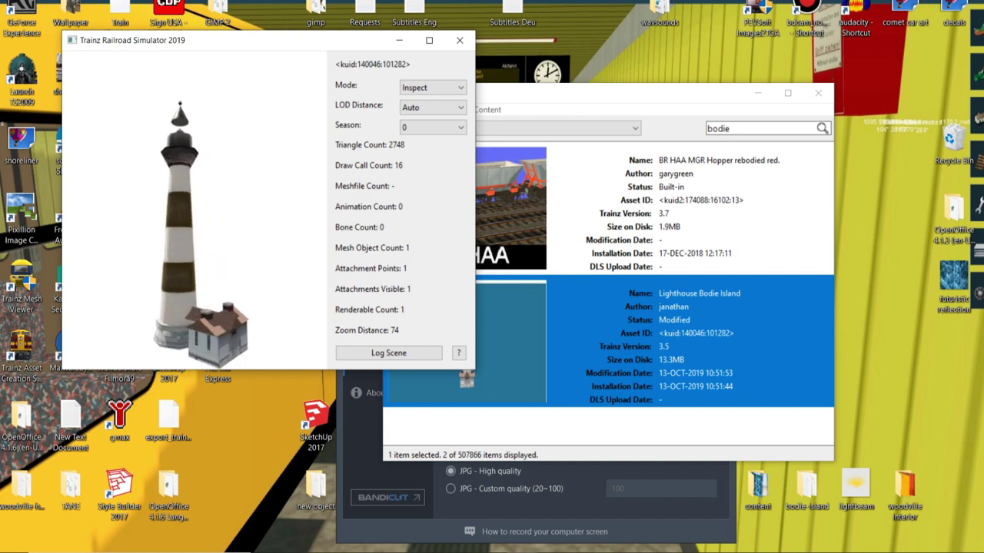
scroll(193, 208, up, 10)
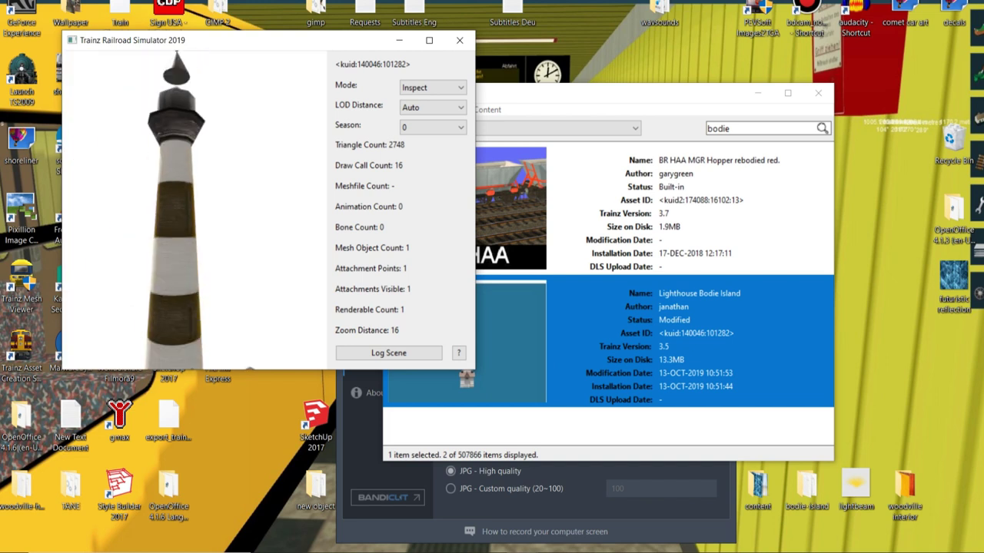
click(460, 40)
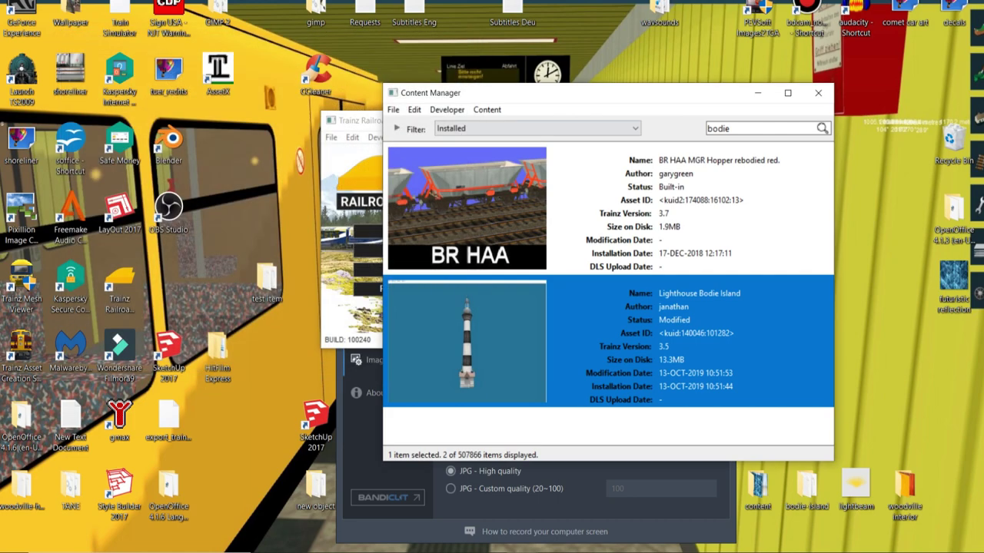
Close Content Manager, start Trainz, and open the ATLS route's Default session for editing in Surveyor.
click(818, 93)
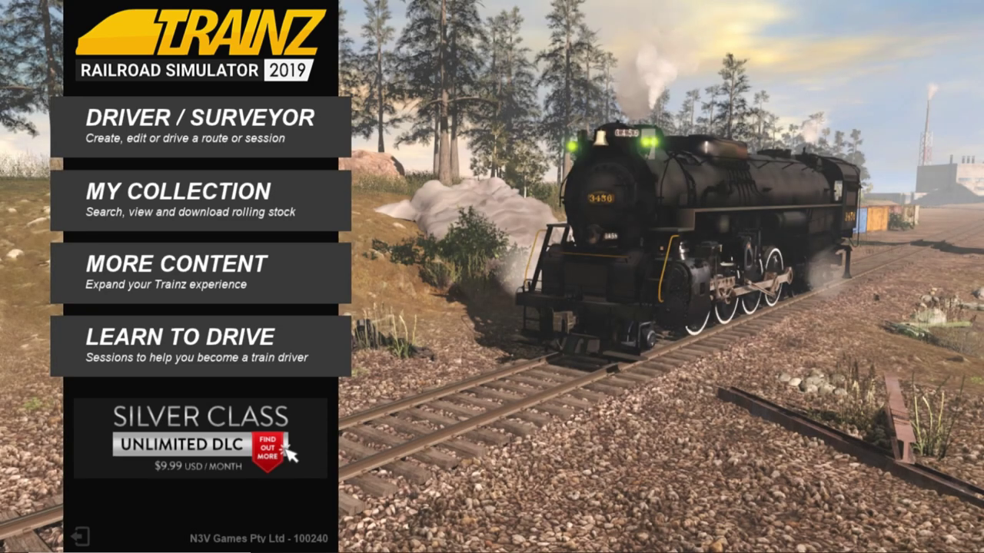
click(201, 127)
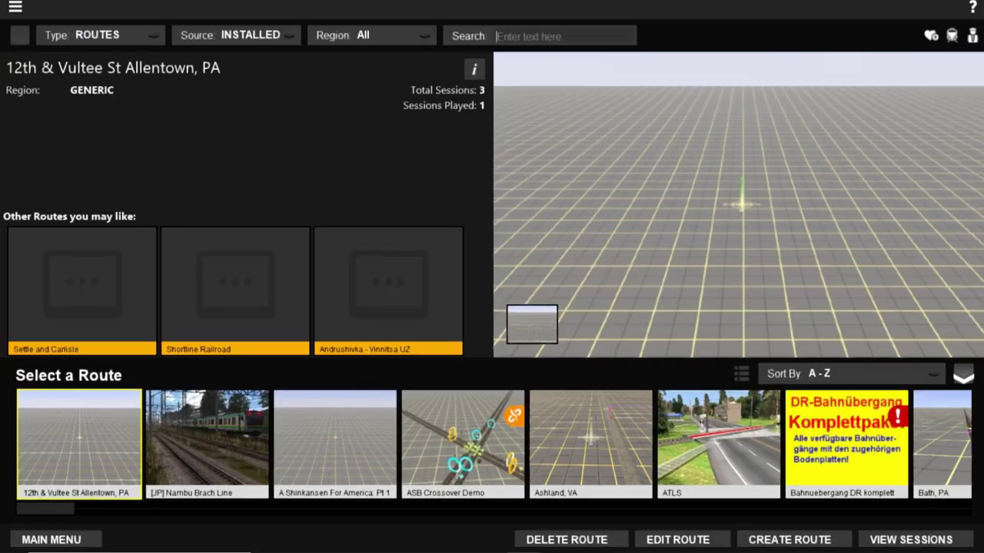
click(690, 476)
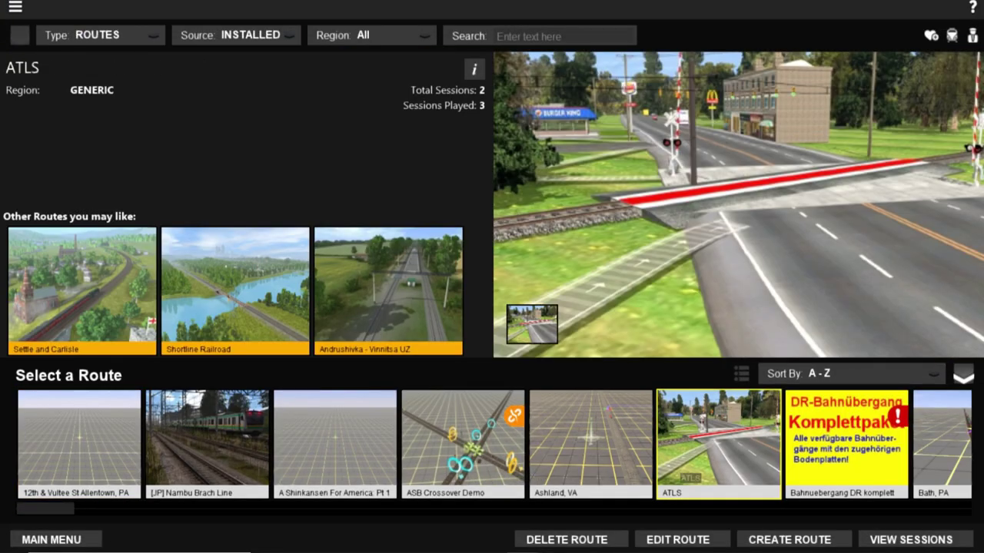
click(911, 540)
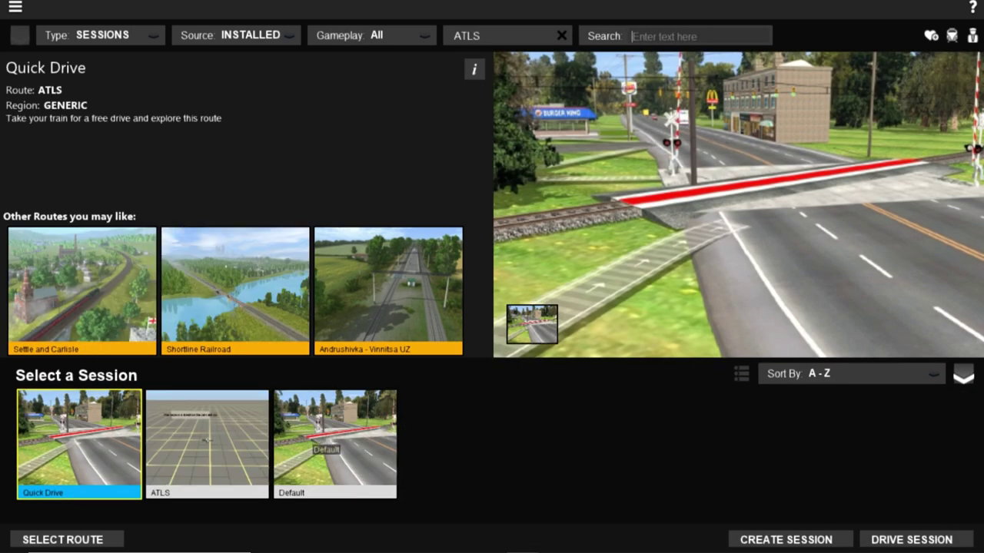
click(335, 445)
click(665, 540)
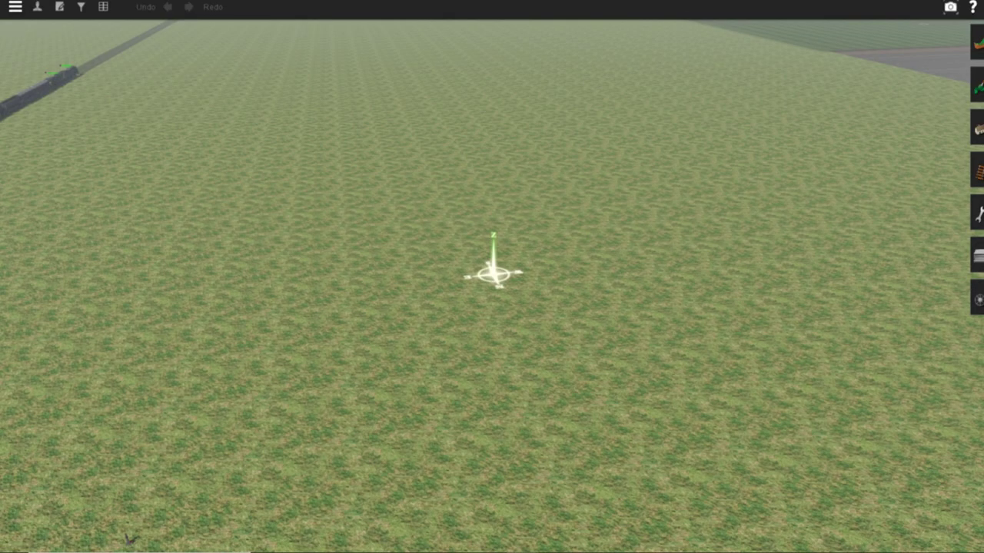
Place a Lighthouse Bodie Island object on the grass near the small red-roofed lighthouse.
right_drag(493, 274, 494, 272)
right_drag(494, 272, 444, 325)
mouse_move(448, 198)
right_down()
mouse_move(492, 274)
mouse_move(492, 296)
right_up()
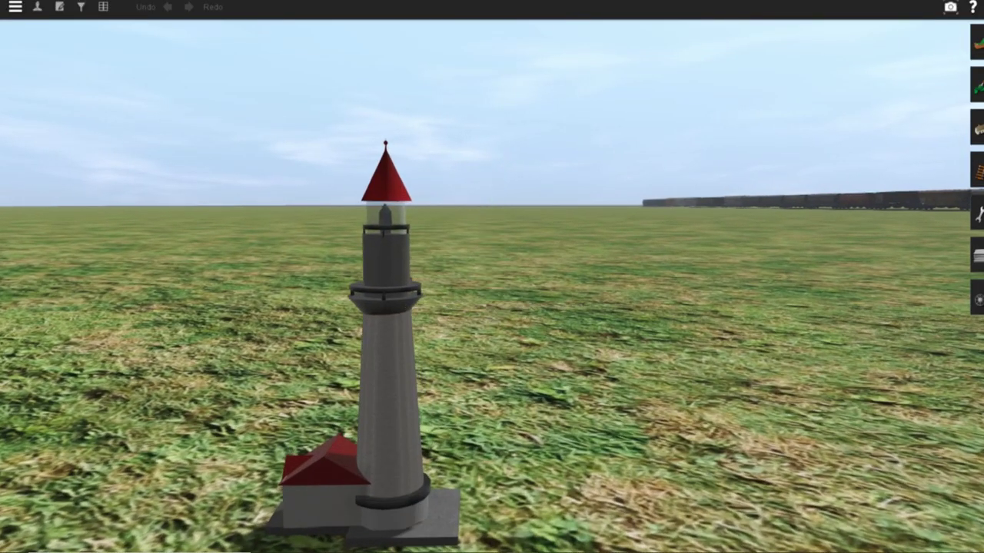
key(Up)
scroll(492, 281, down, 5)
right_drag(455, 312, 487, 272)
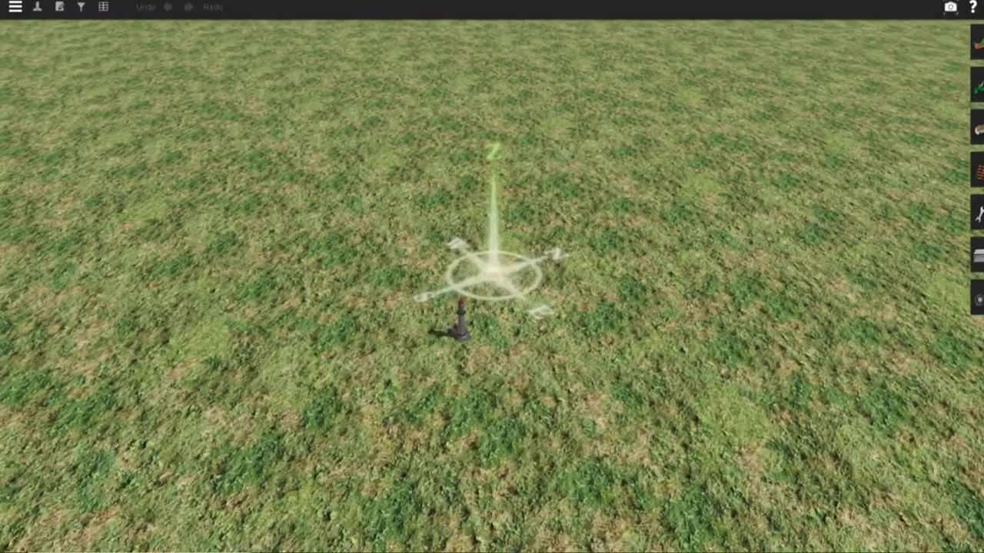
click(976, 129)
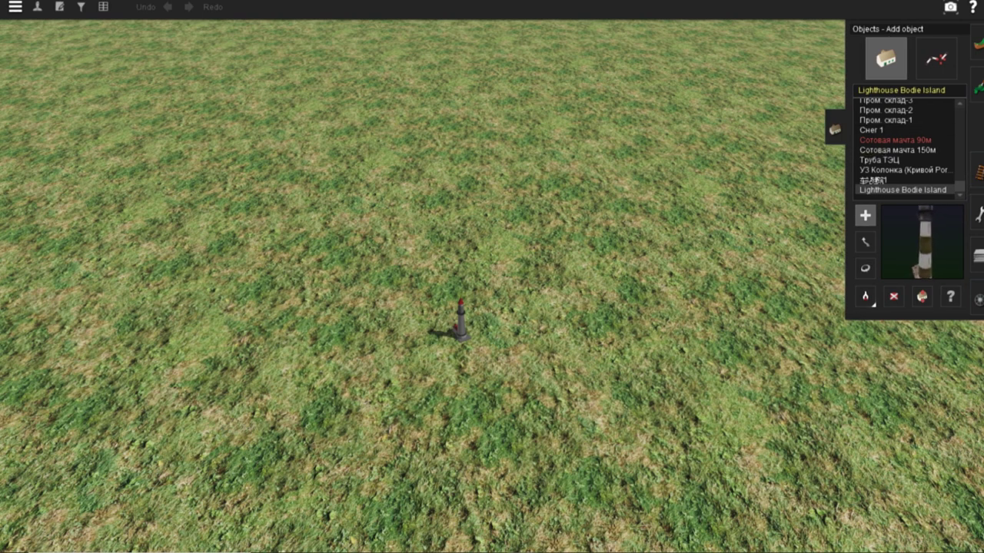
click(647, 163)
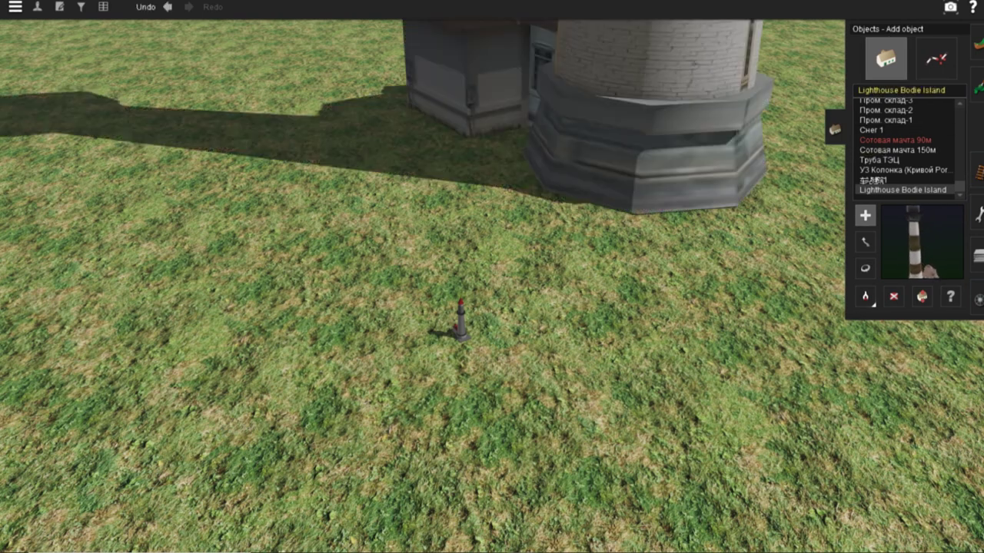
Inspect the placed Bodie Island lighthouse from ground level and above, including its base, keeper's building, tower and lantern room.
scroll(647, 163, down, 5)
right_drag(647, 163, 788, 80)
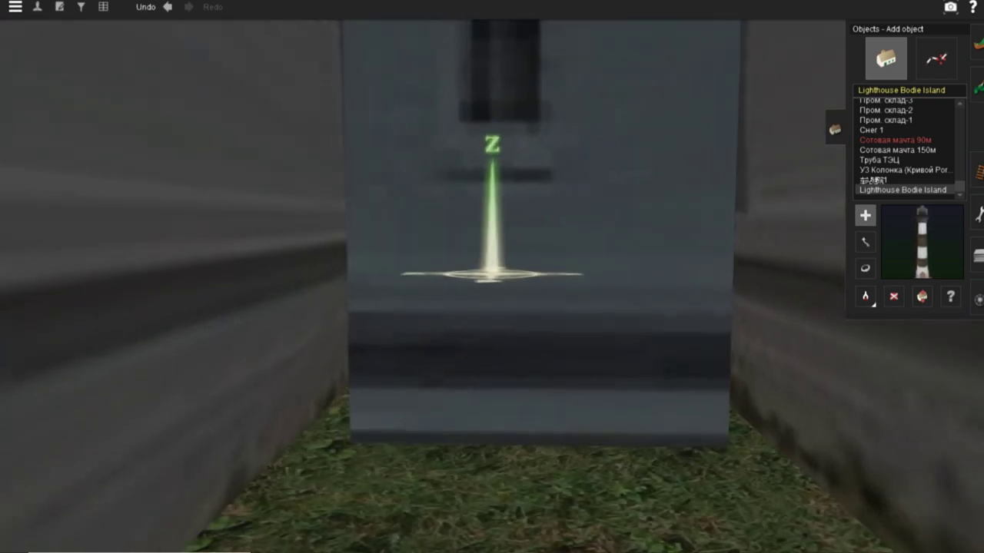
key(Left)
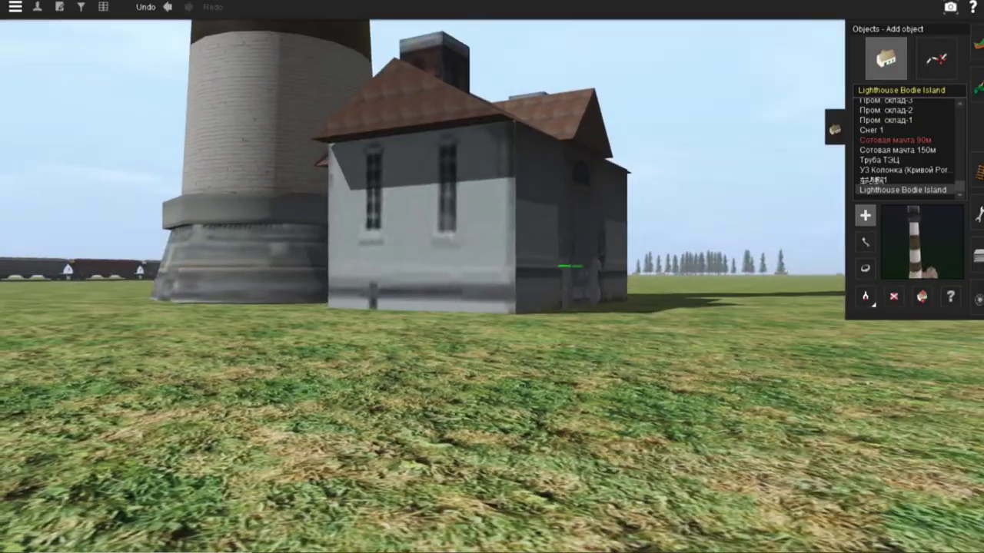
key(Right)
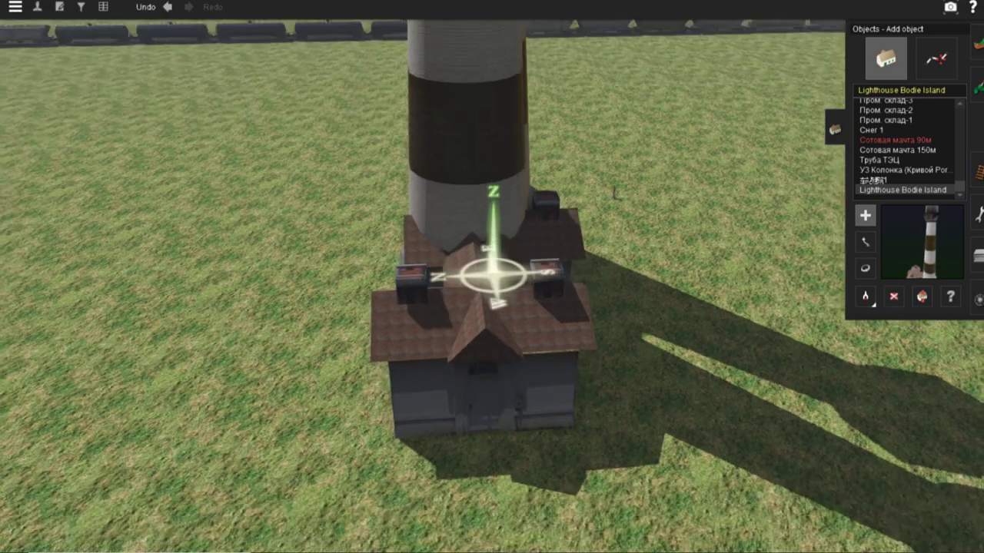
right_drag(494, 274, 496, 254)
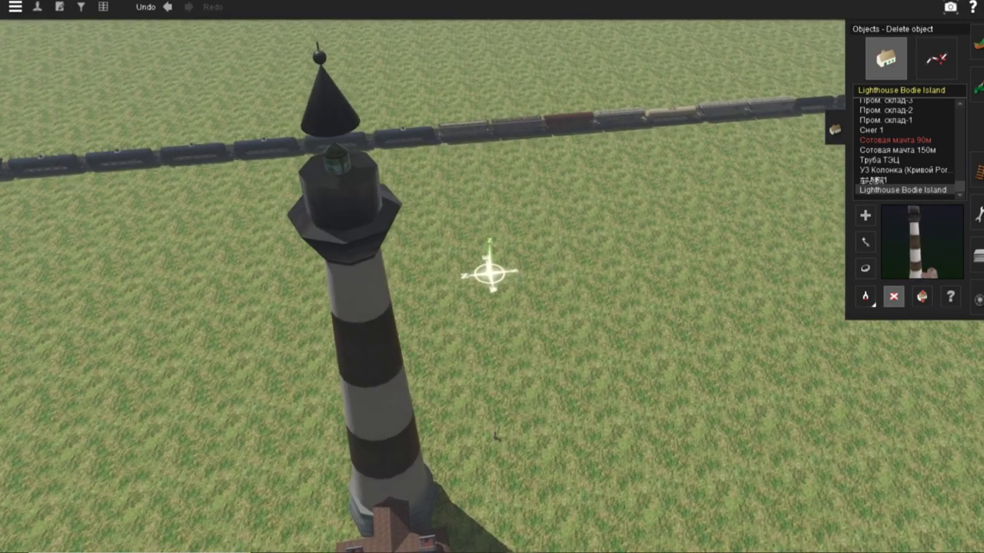